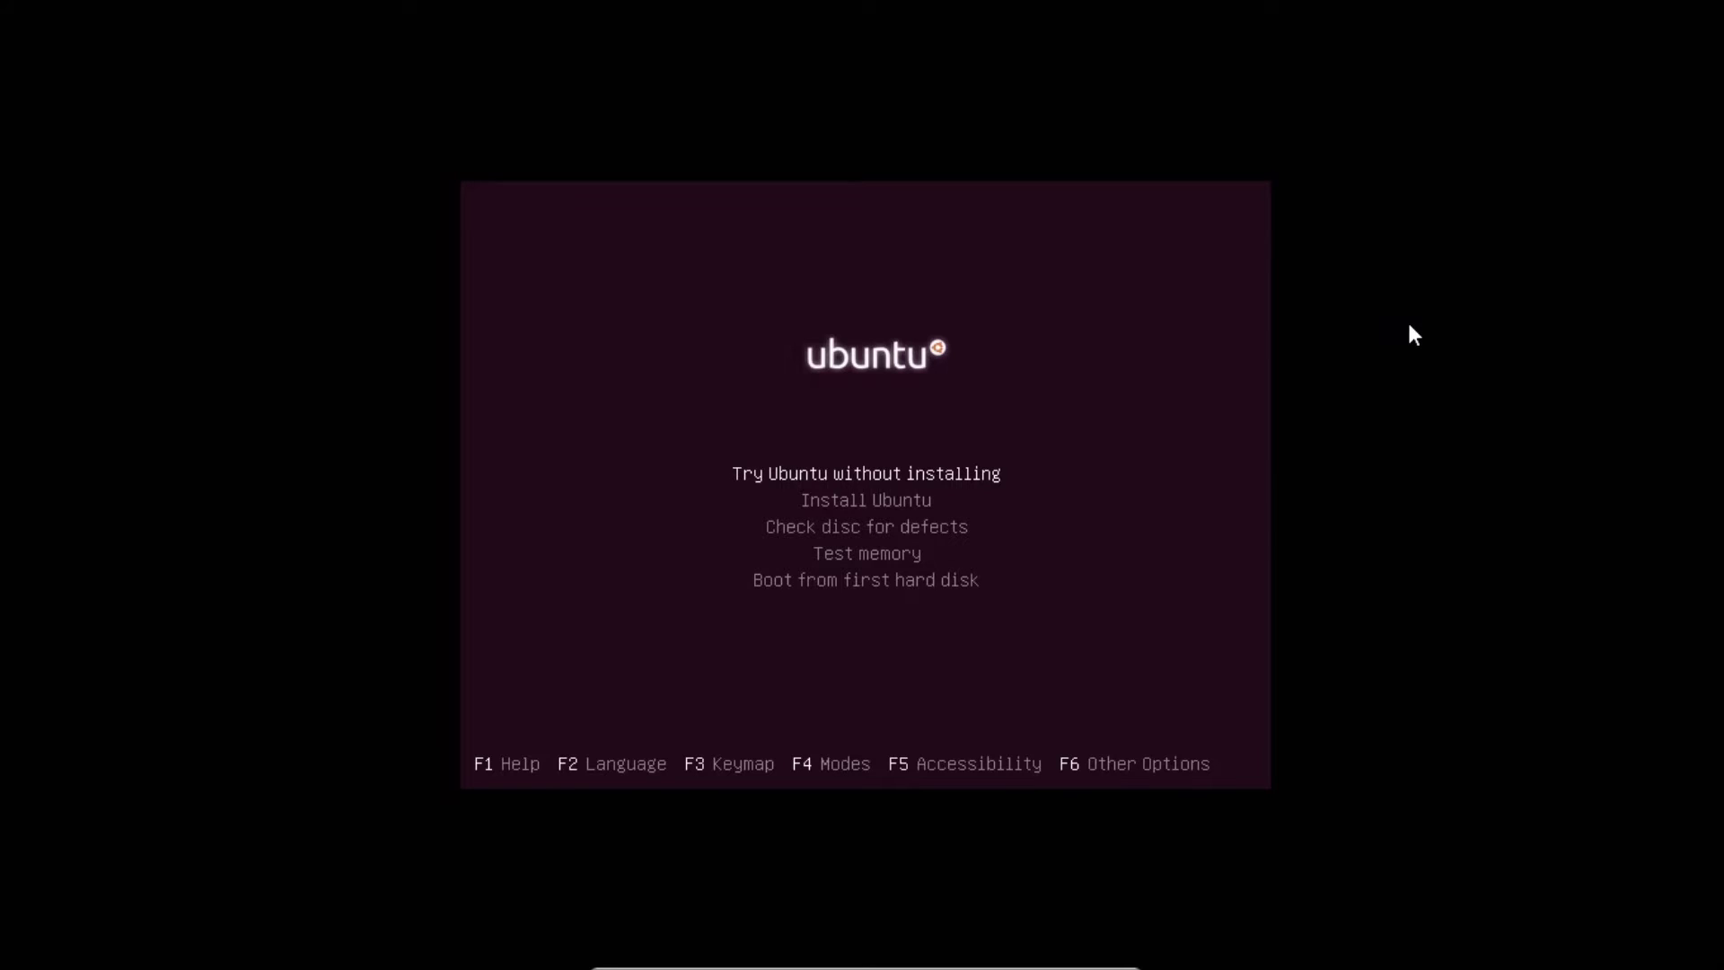
# Boot the live session with the option Try Ubuntu without installing
pyautogui.press('Up')
pyautogui.press('Up')
pyautogui.press('Up')
pyautogui.press('Up')
pyautogui.press('Up')
pyautogui.press('Down')
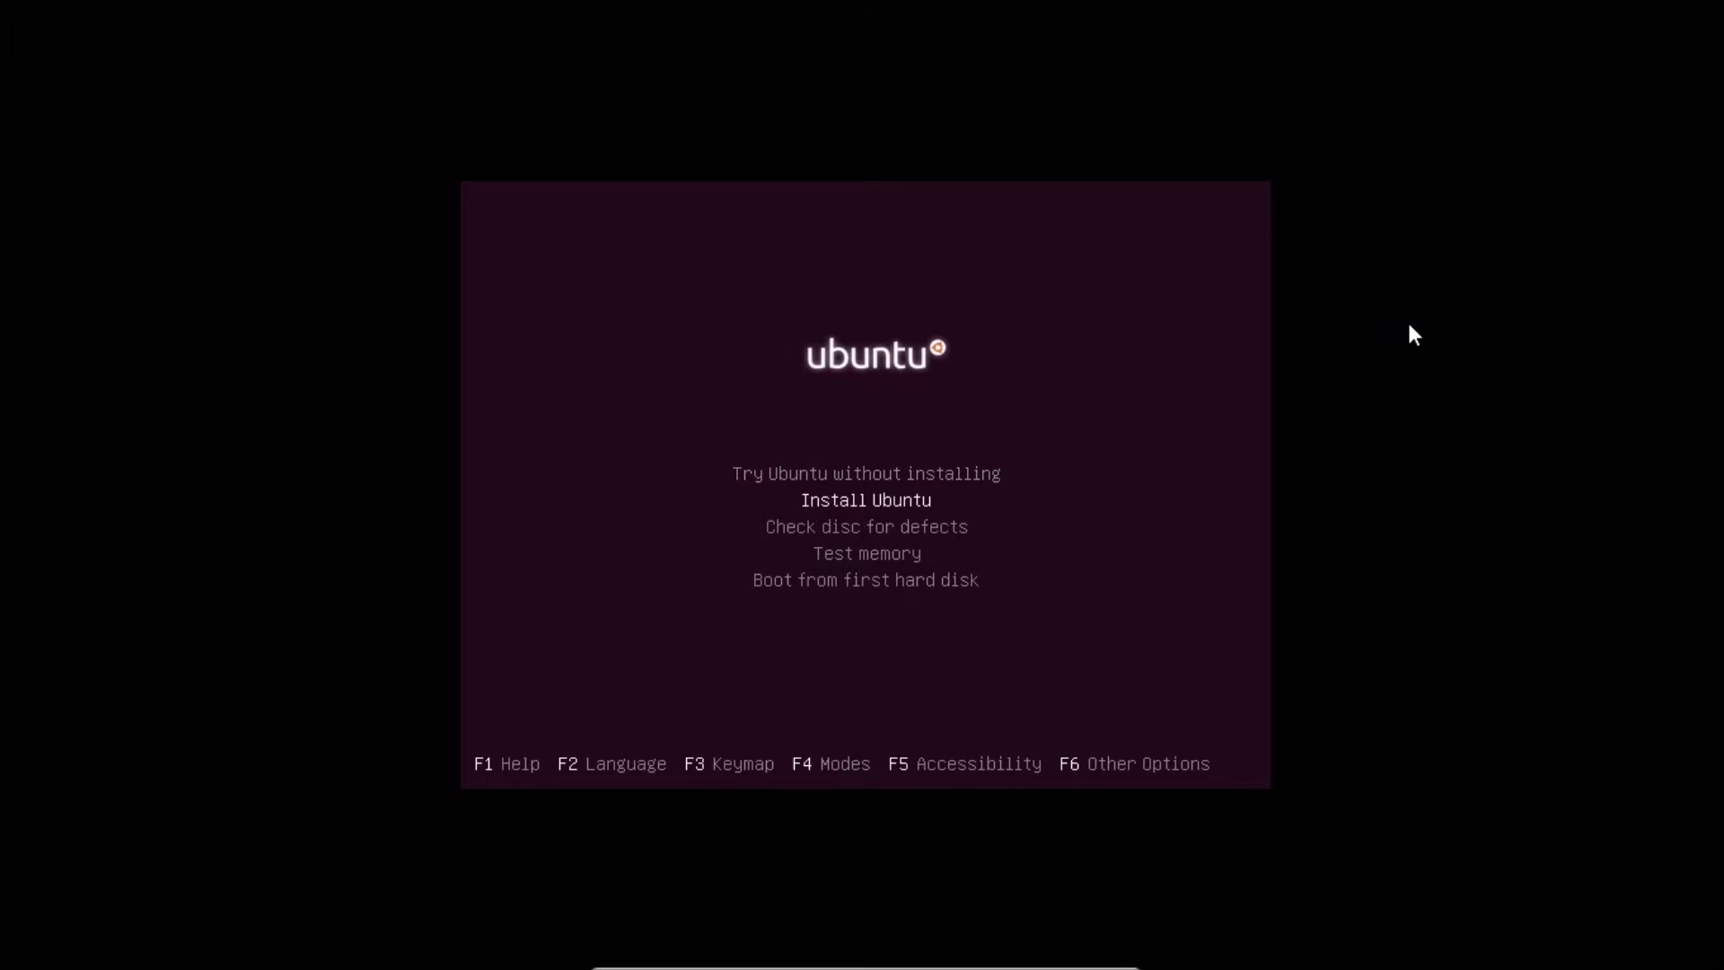
pyautogui.press('Down')
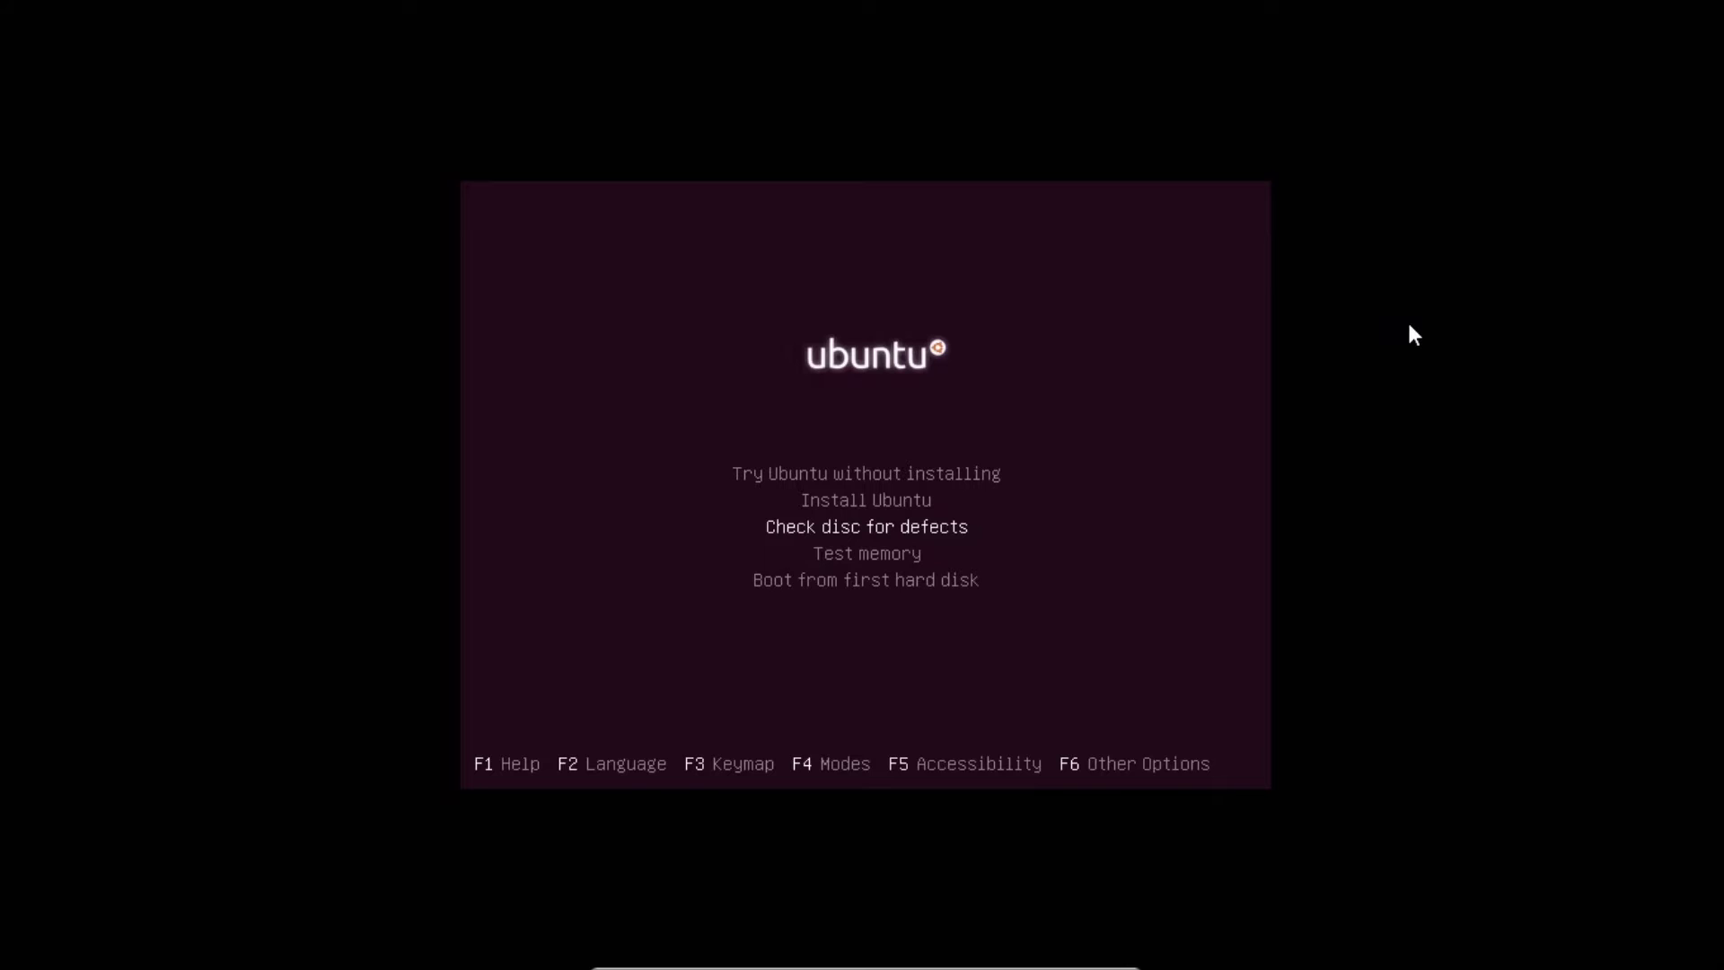
pyautogui.press('Up')
pyautogui.press('Up')
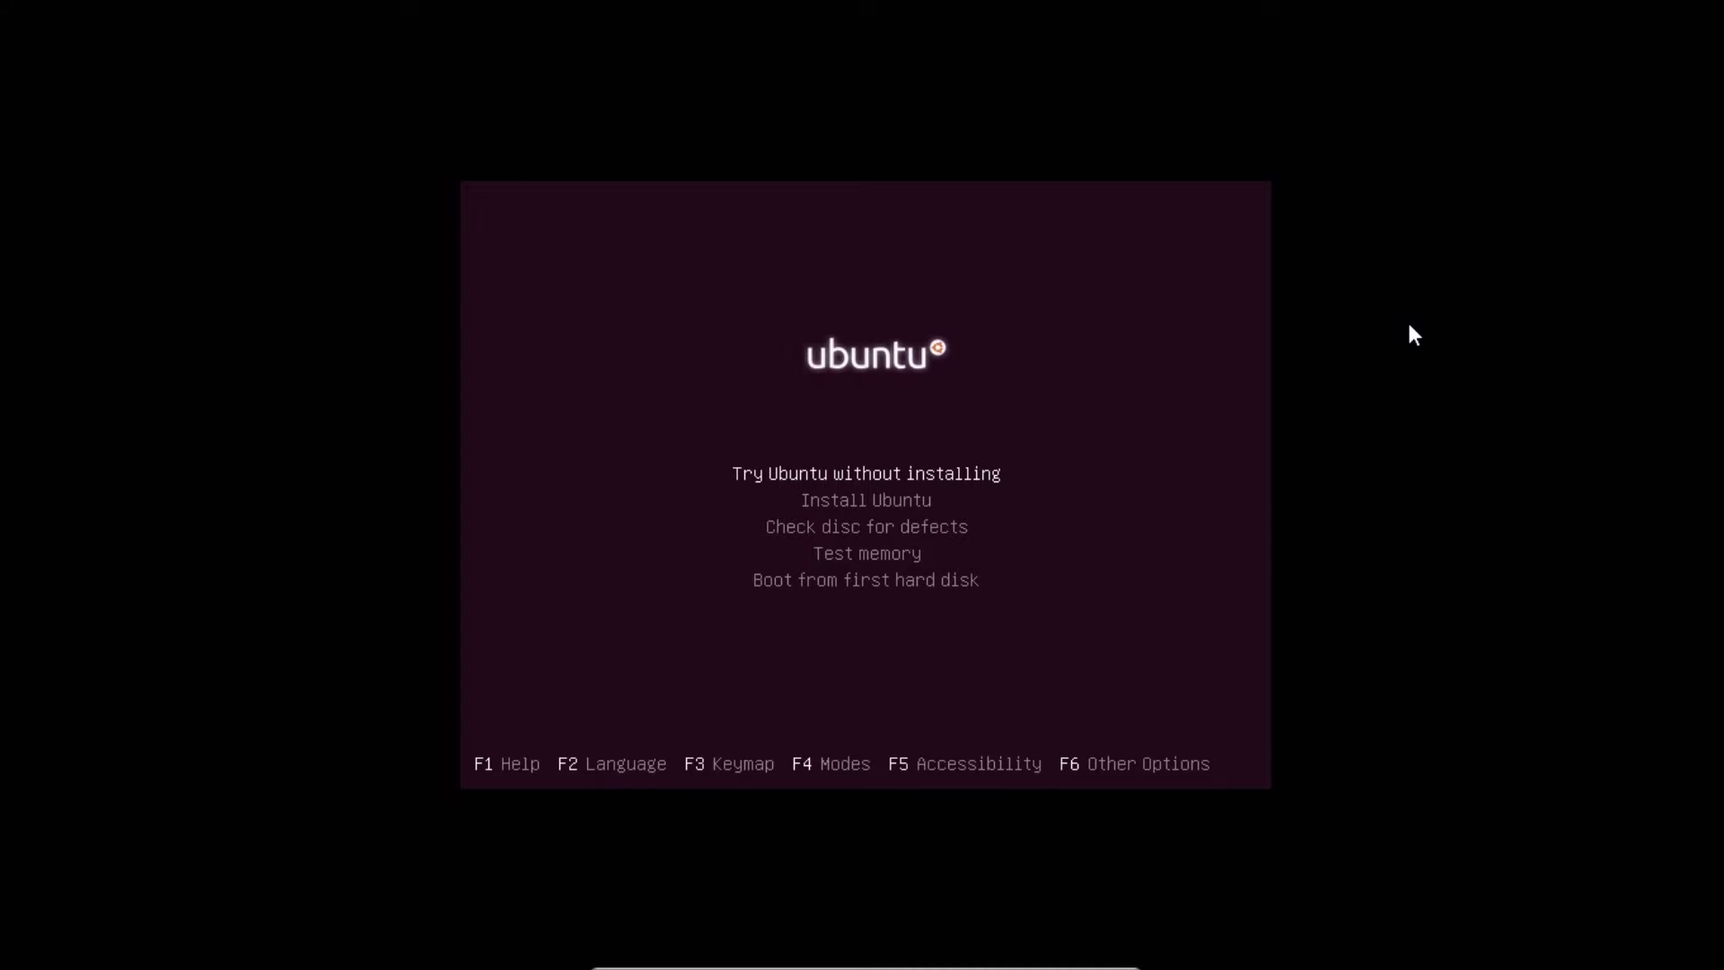
pyautogui.press('Return')
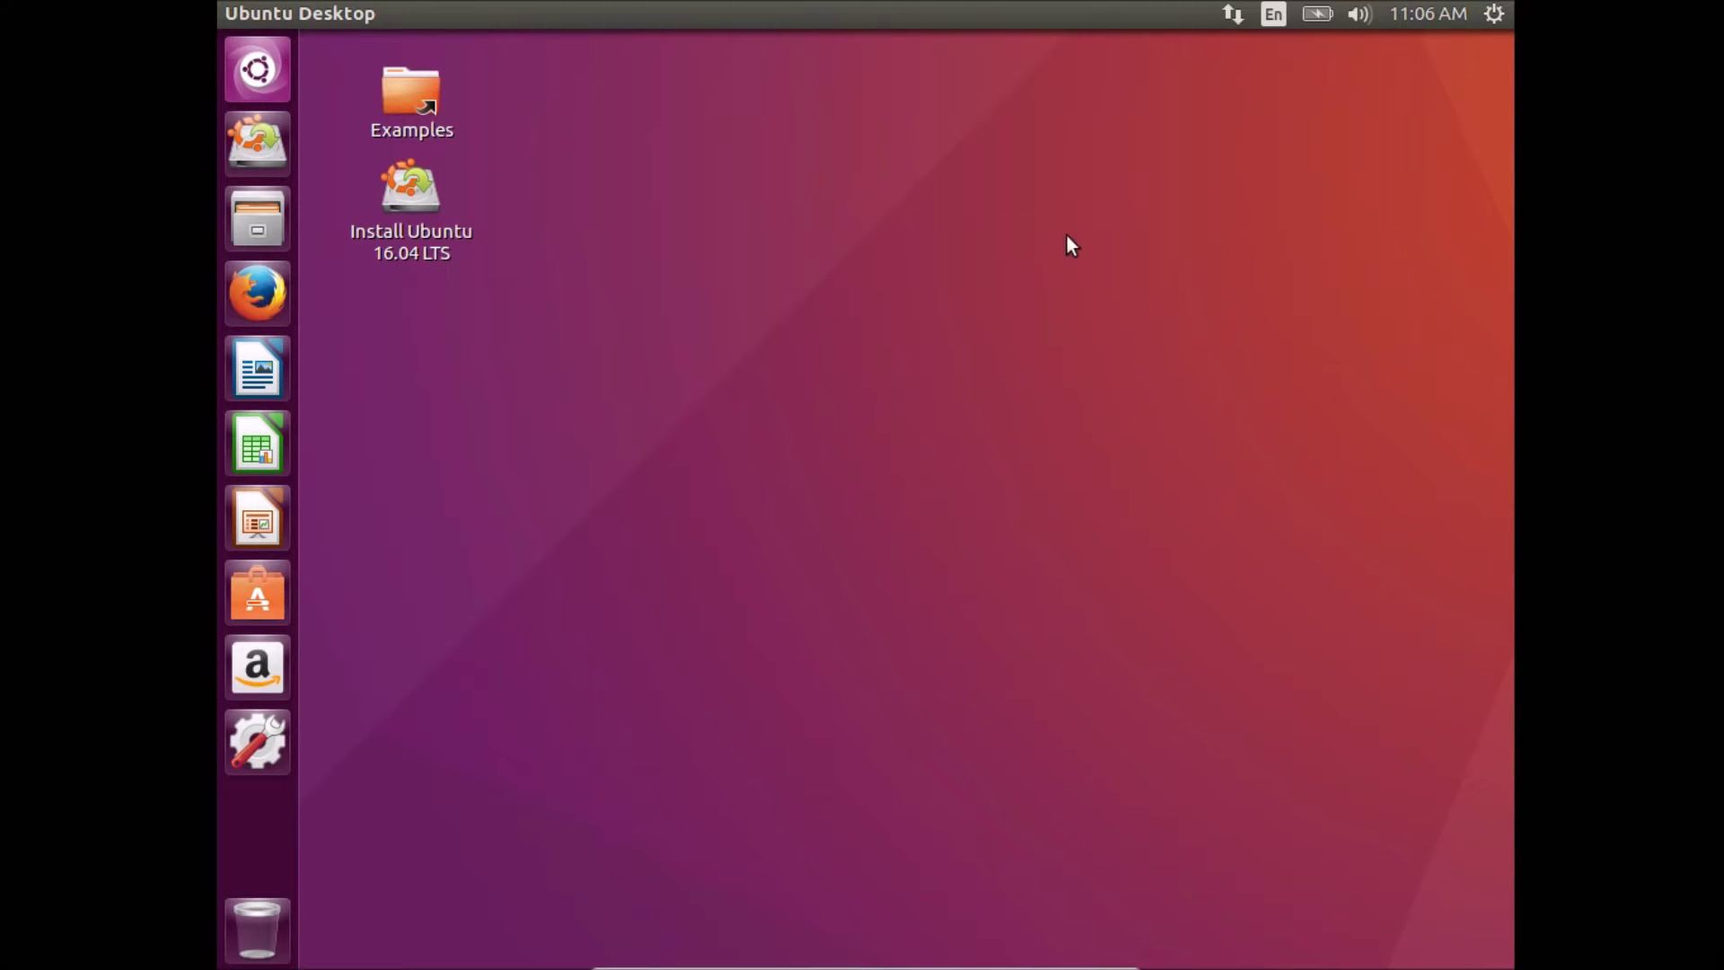
# Browse the full list of installed applications in the Dash, and close the Dash
pyautogui.click(257, 70)
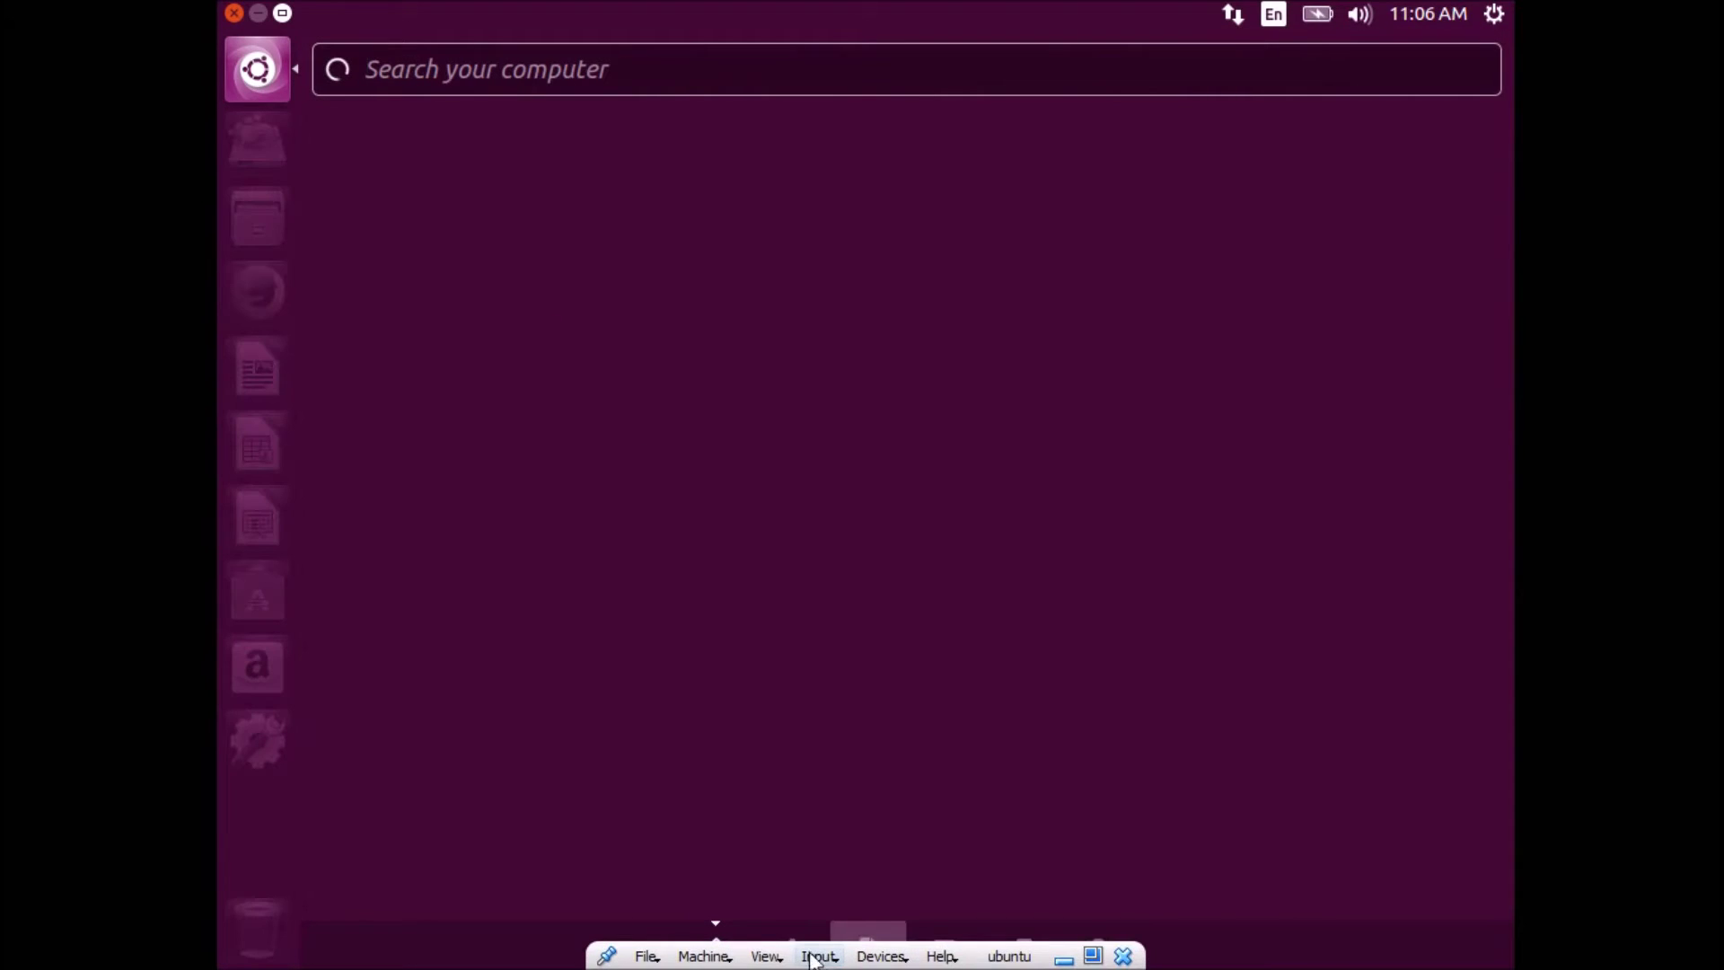
pyautogui.click(790, 945)
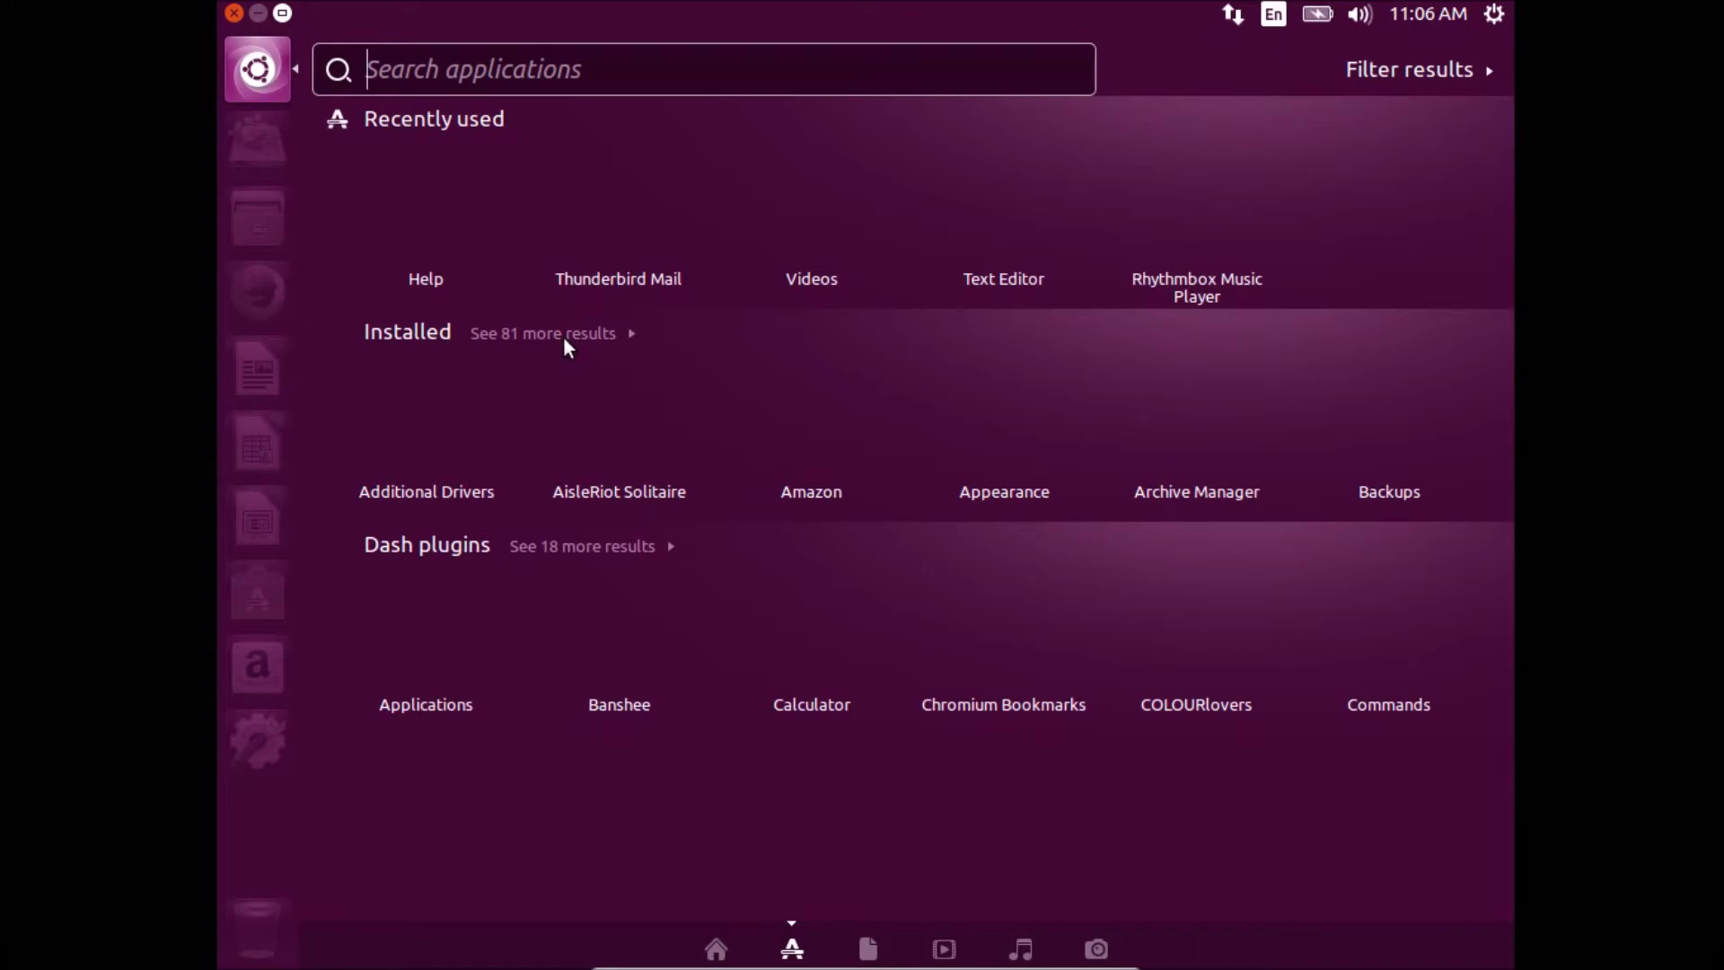
pyautogui.click(518, 361)
pyautogui.scroll(-3, 957, 354)
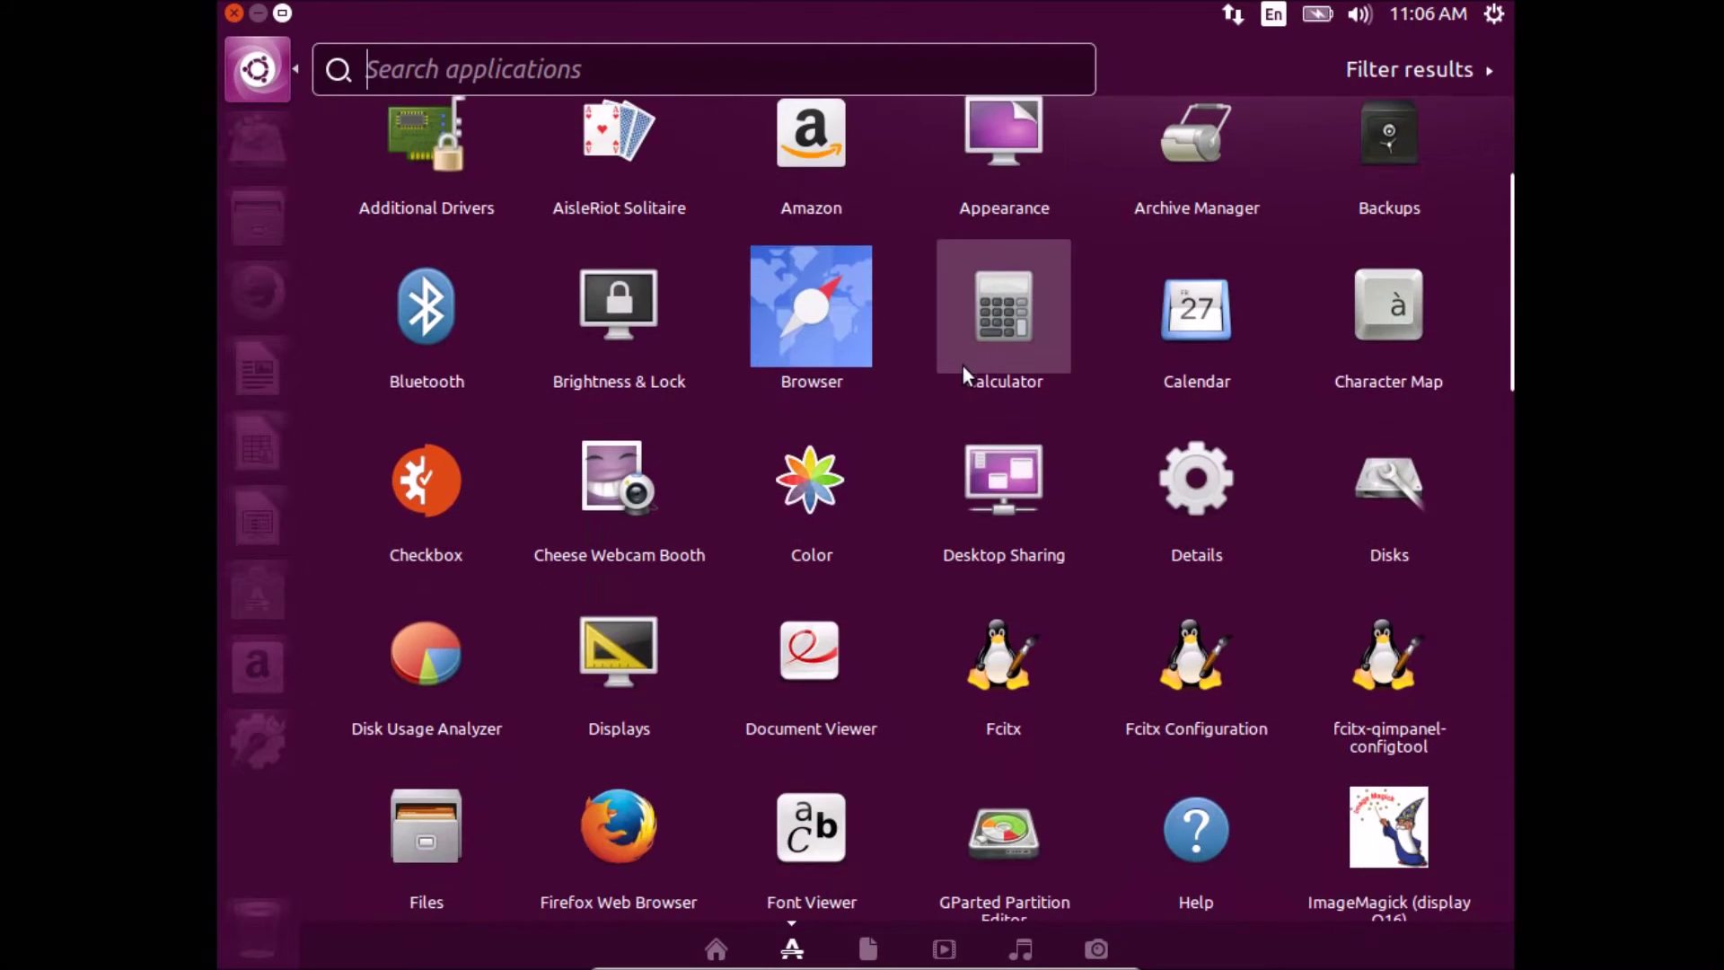
pyautogui.scroll(-5, 963, 364)
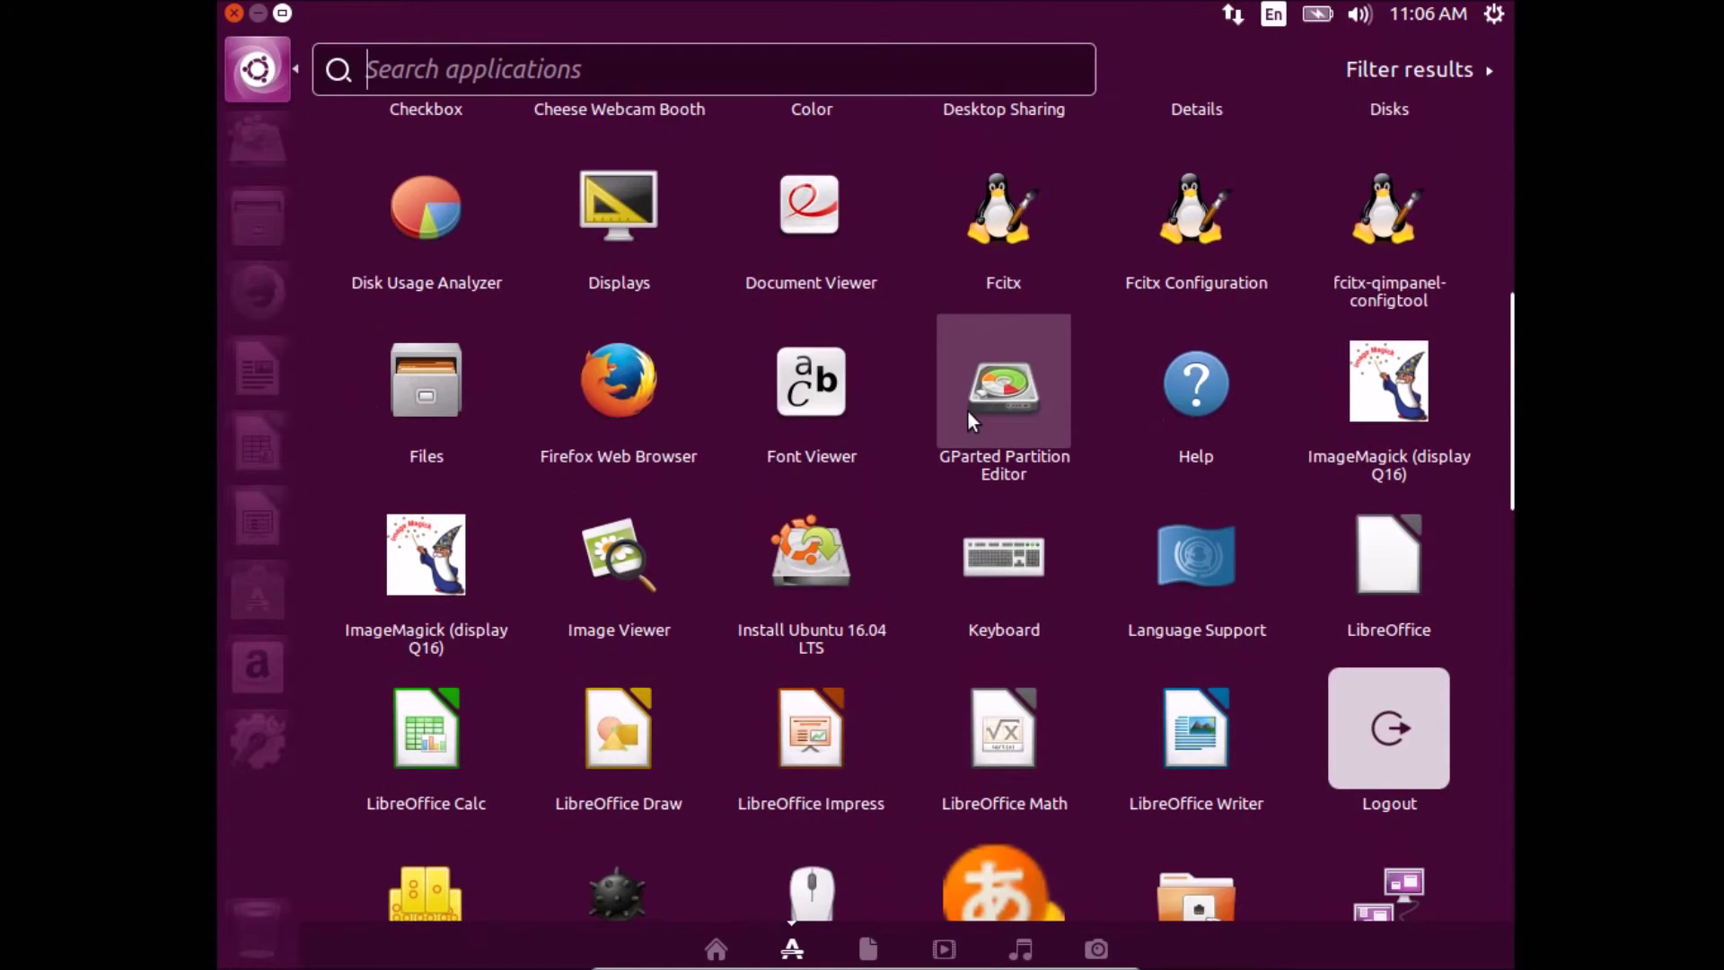
pyautogui.scroll(-3, 967, 410)
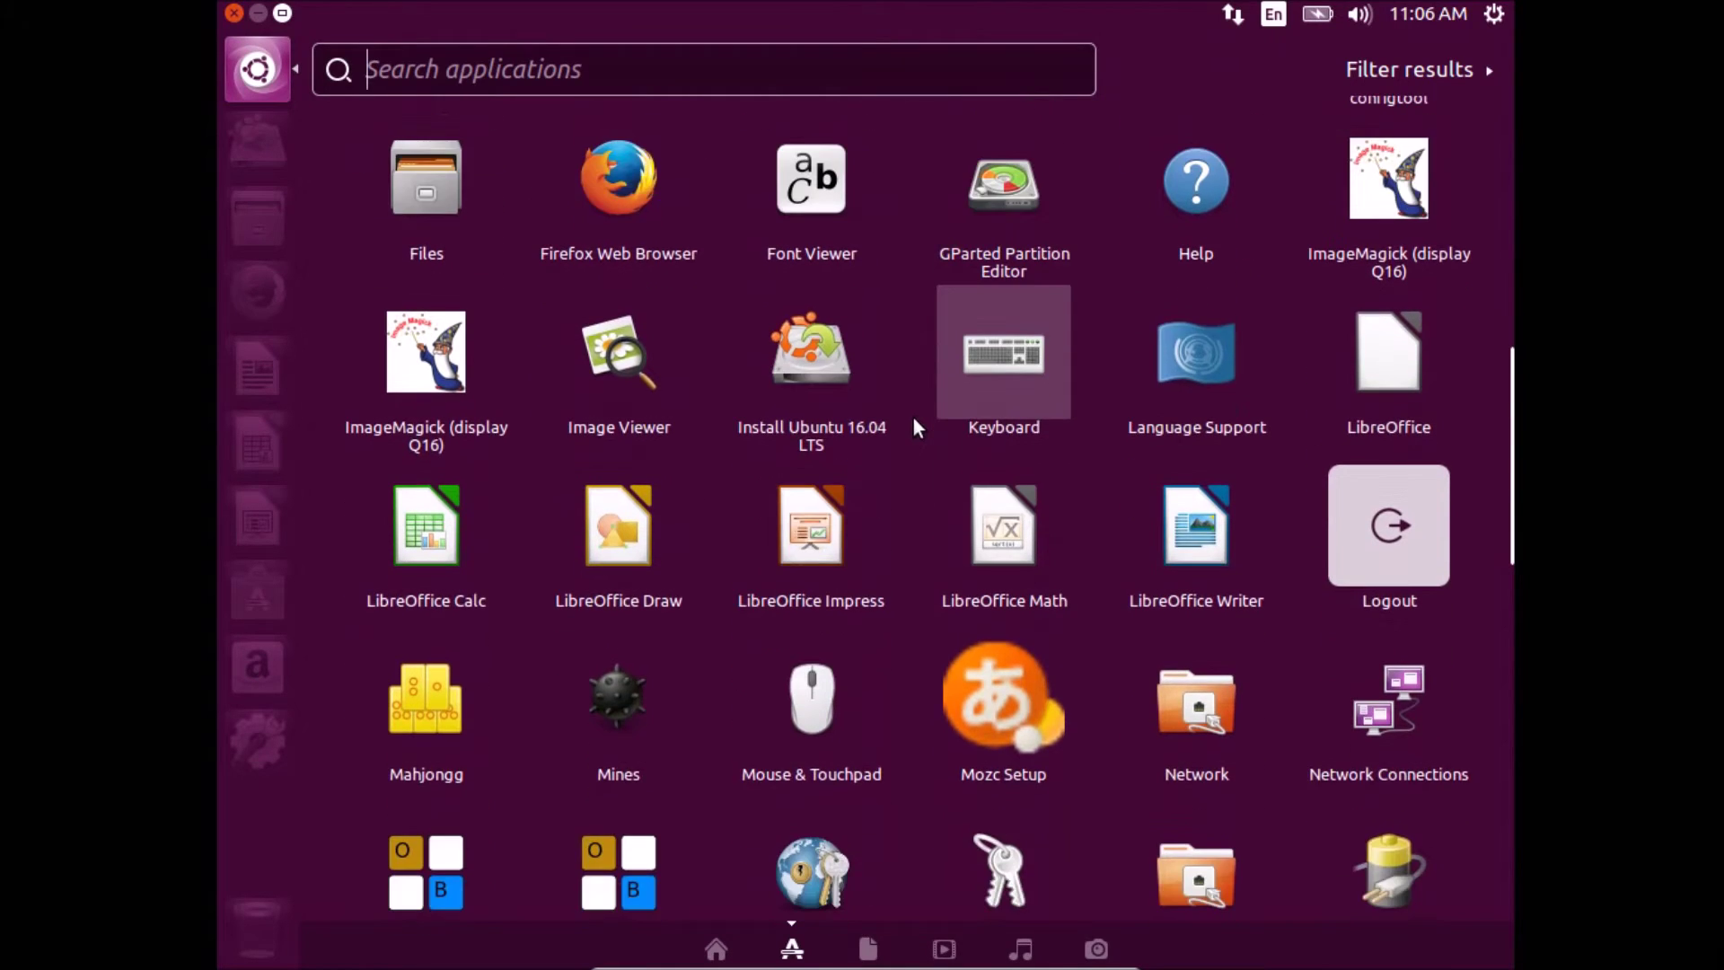
pyautogui.scroll(-7, 913, 416)
pyautogui.scroll(-2, 913, 421)
pyautogui.scroll(-2, 913, 422)
pyautogui.scroll(-1, 913, 427)
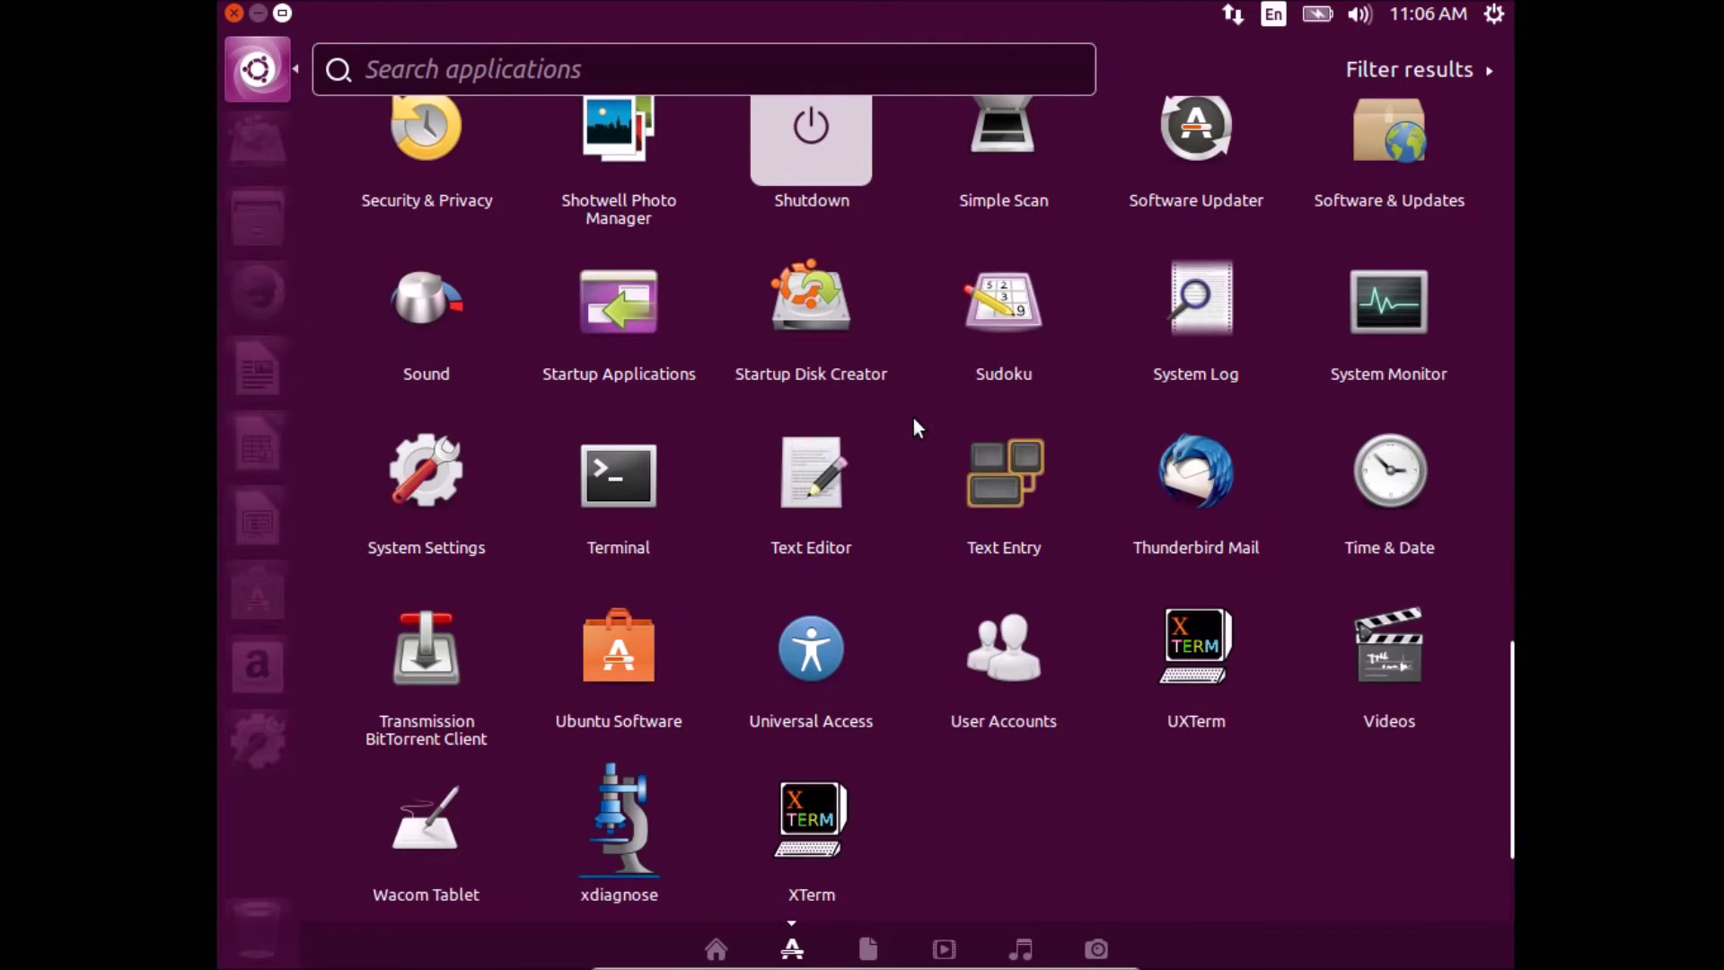
pyautogui.scroll(-3, 913, 417)
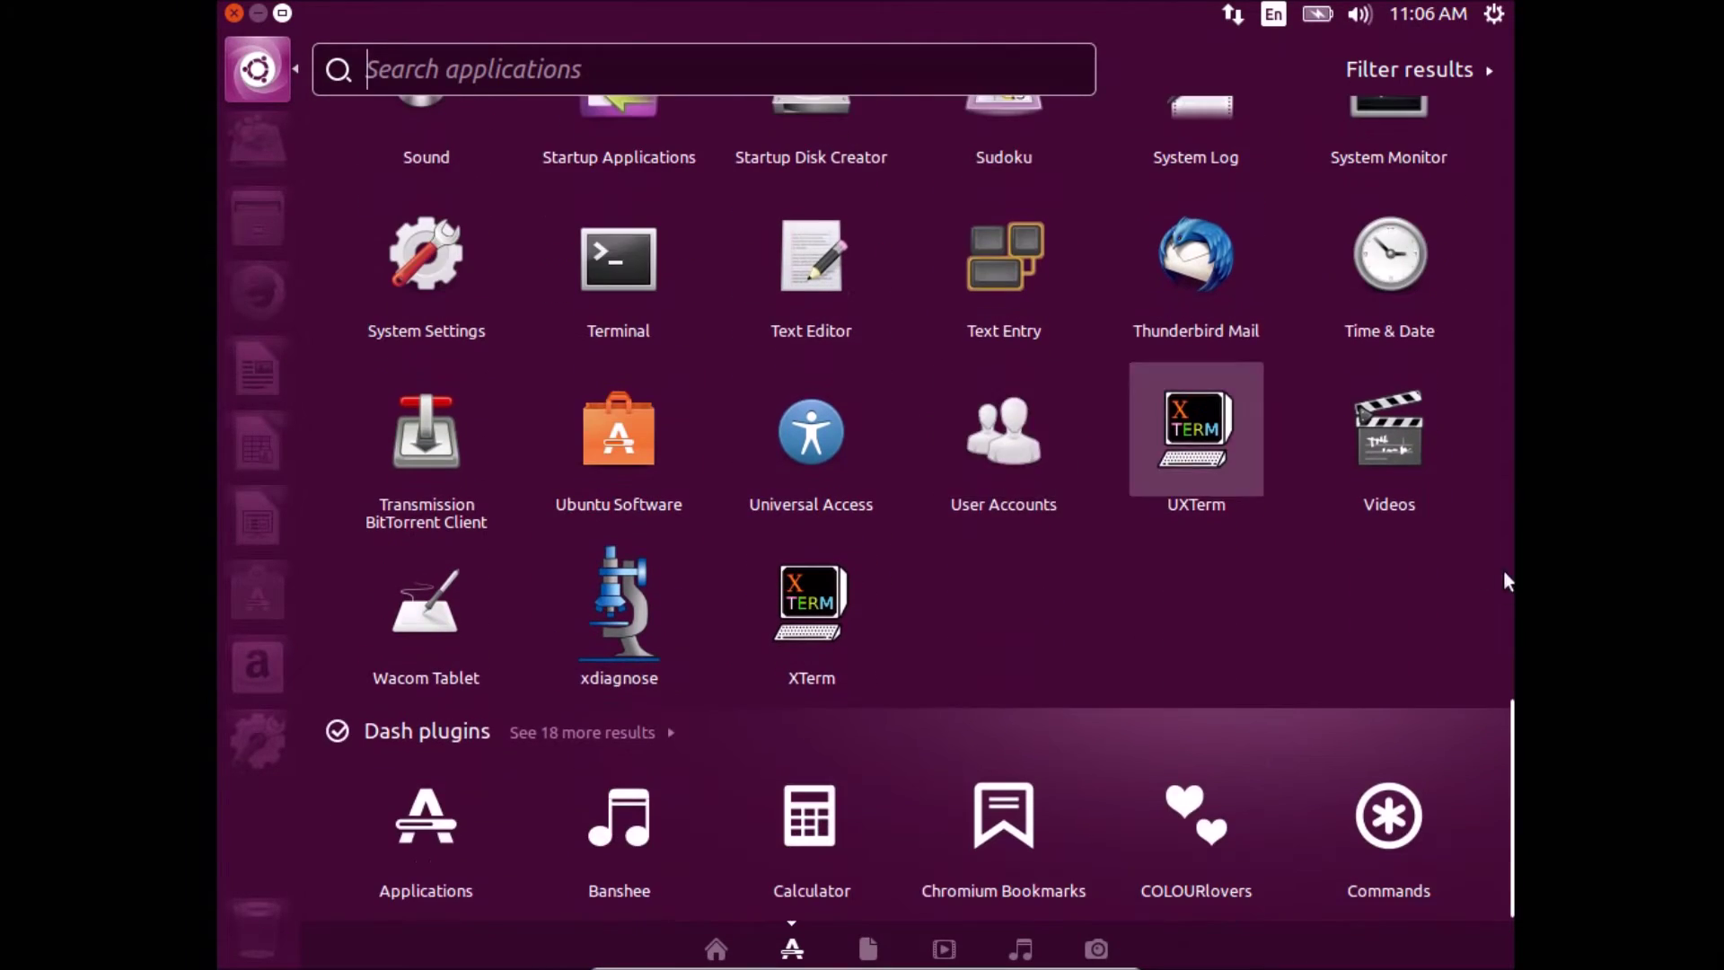
pyautogui.moveTo(1511, 604); pyautogui.dragTo(1511, 157)
pyautogui.click(267, 88)
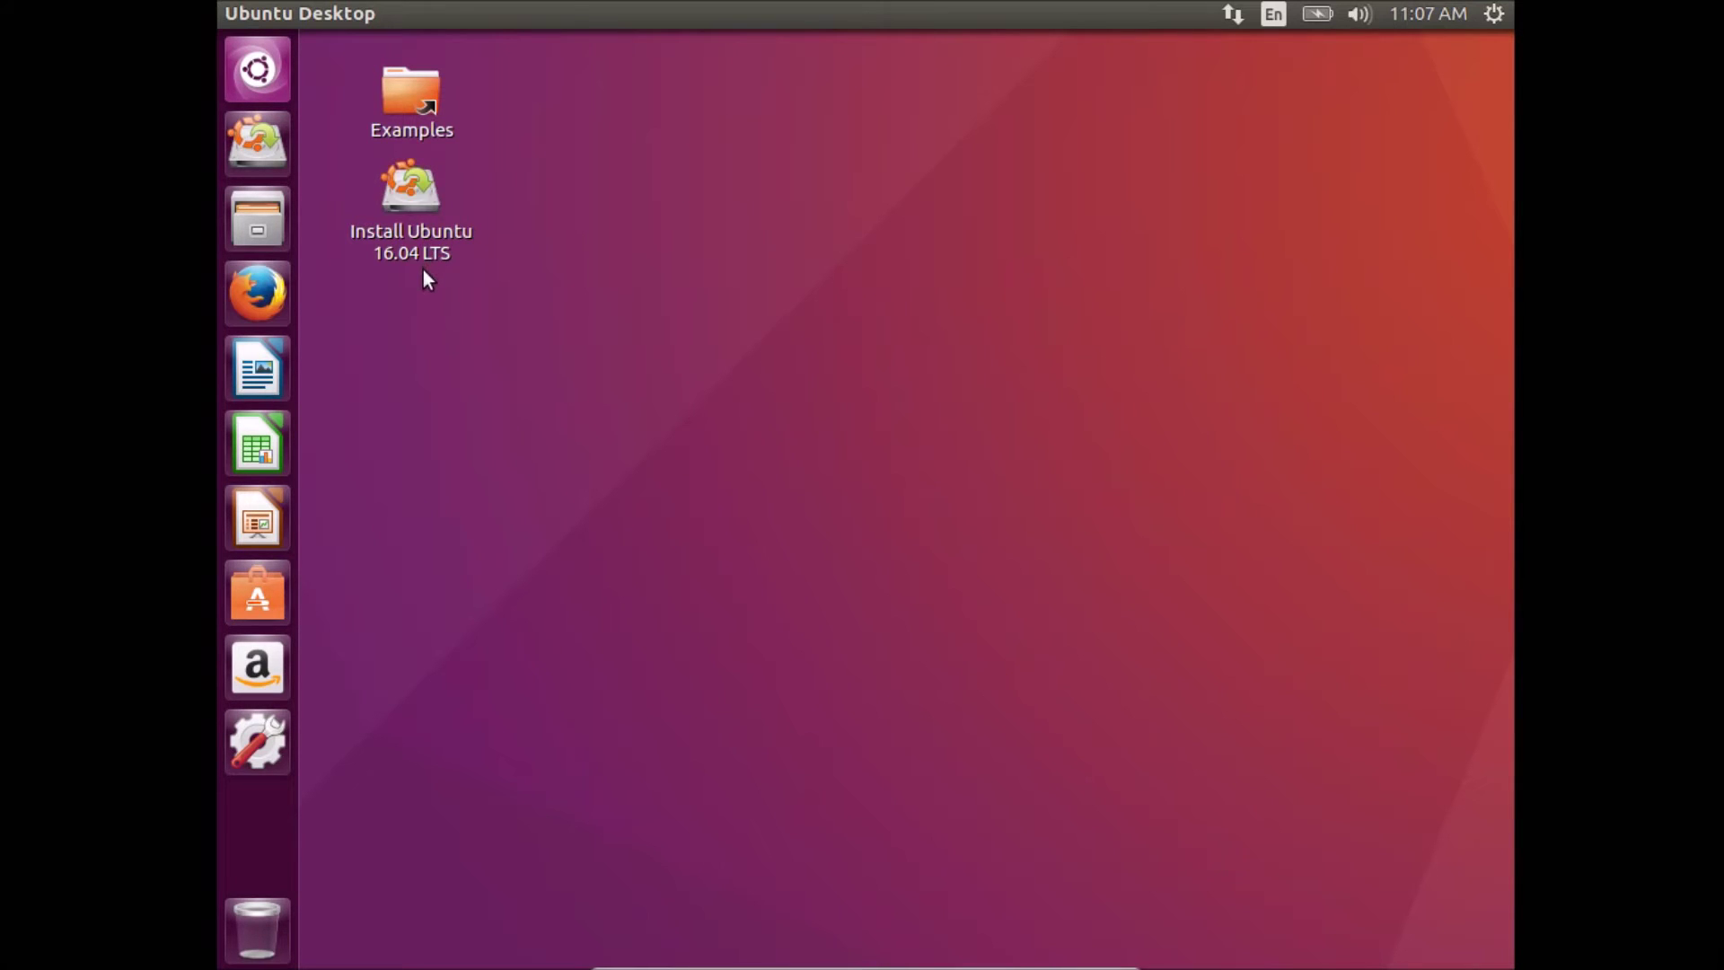
# Launch the Ubuntu 16.04 LTS installer from the desktop and continue with English as the installation language
pyautogui.click(411, 229)
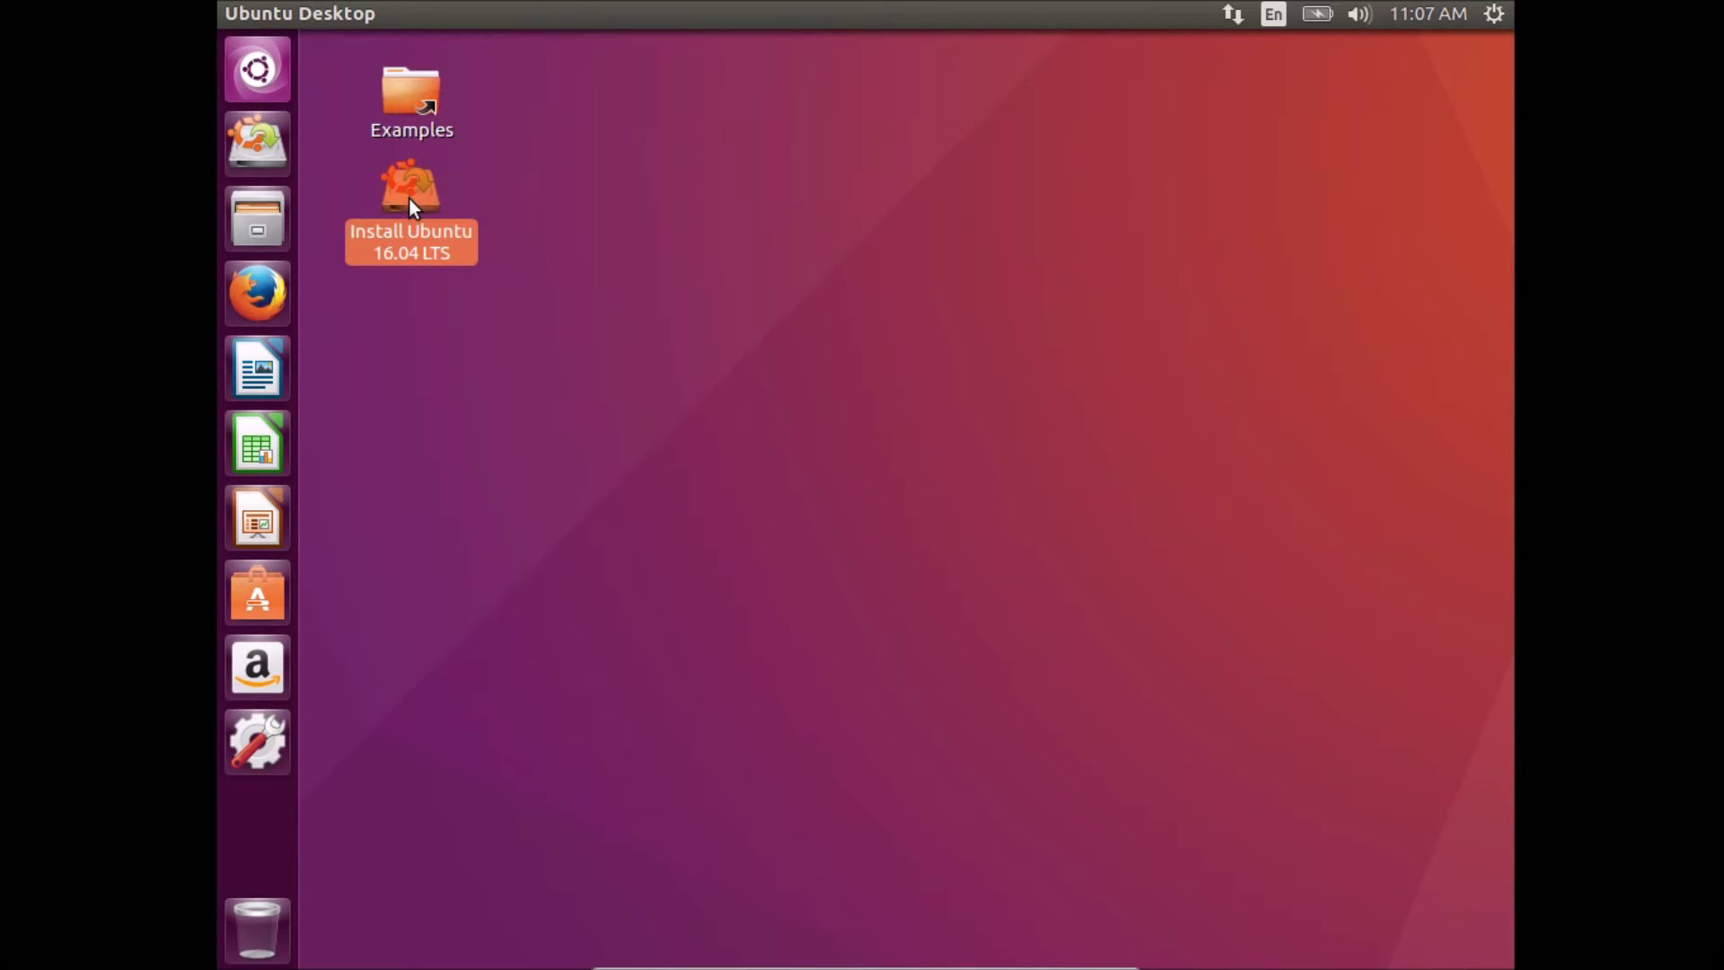
pyautogui.doubleClick(410, 199)
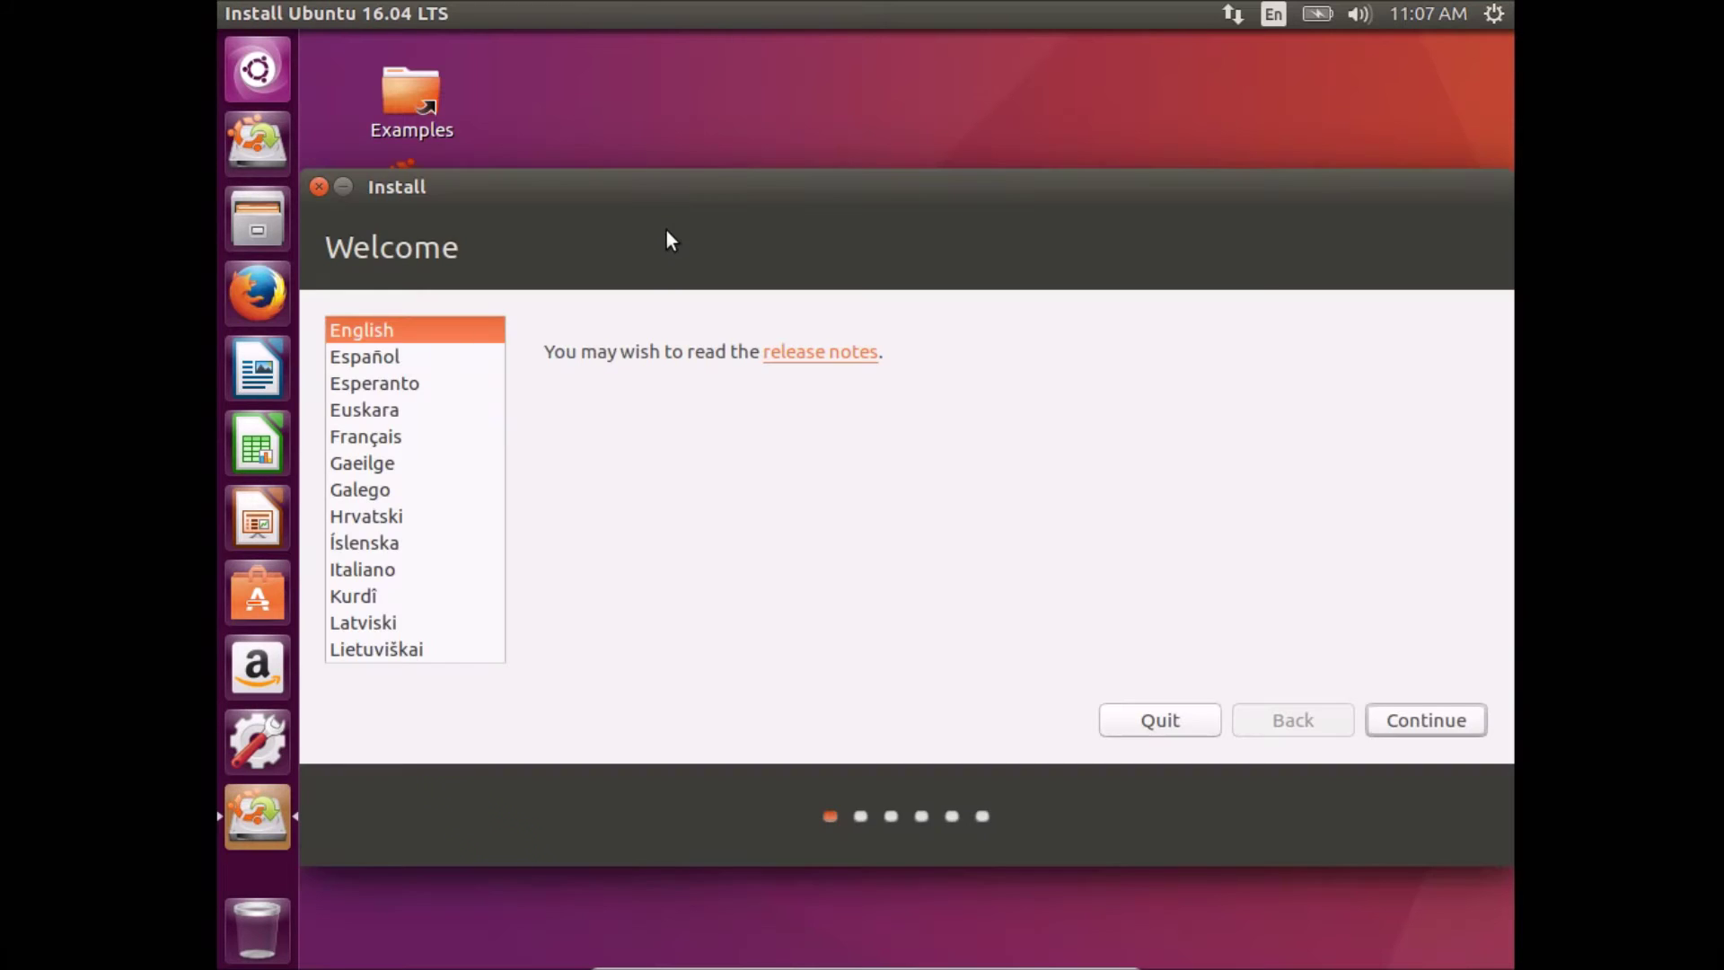
pyautogui.moveTo(675, 197)
pyautogui.mouseDown()
pyautogui.moveTo(654, 180)
pyautogui.moveTo(644, 195)
pyautogui.mouseUp()
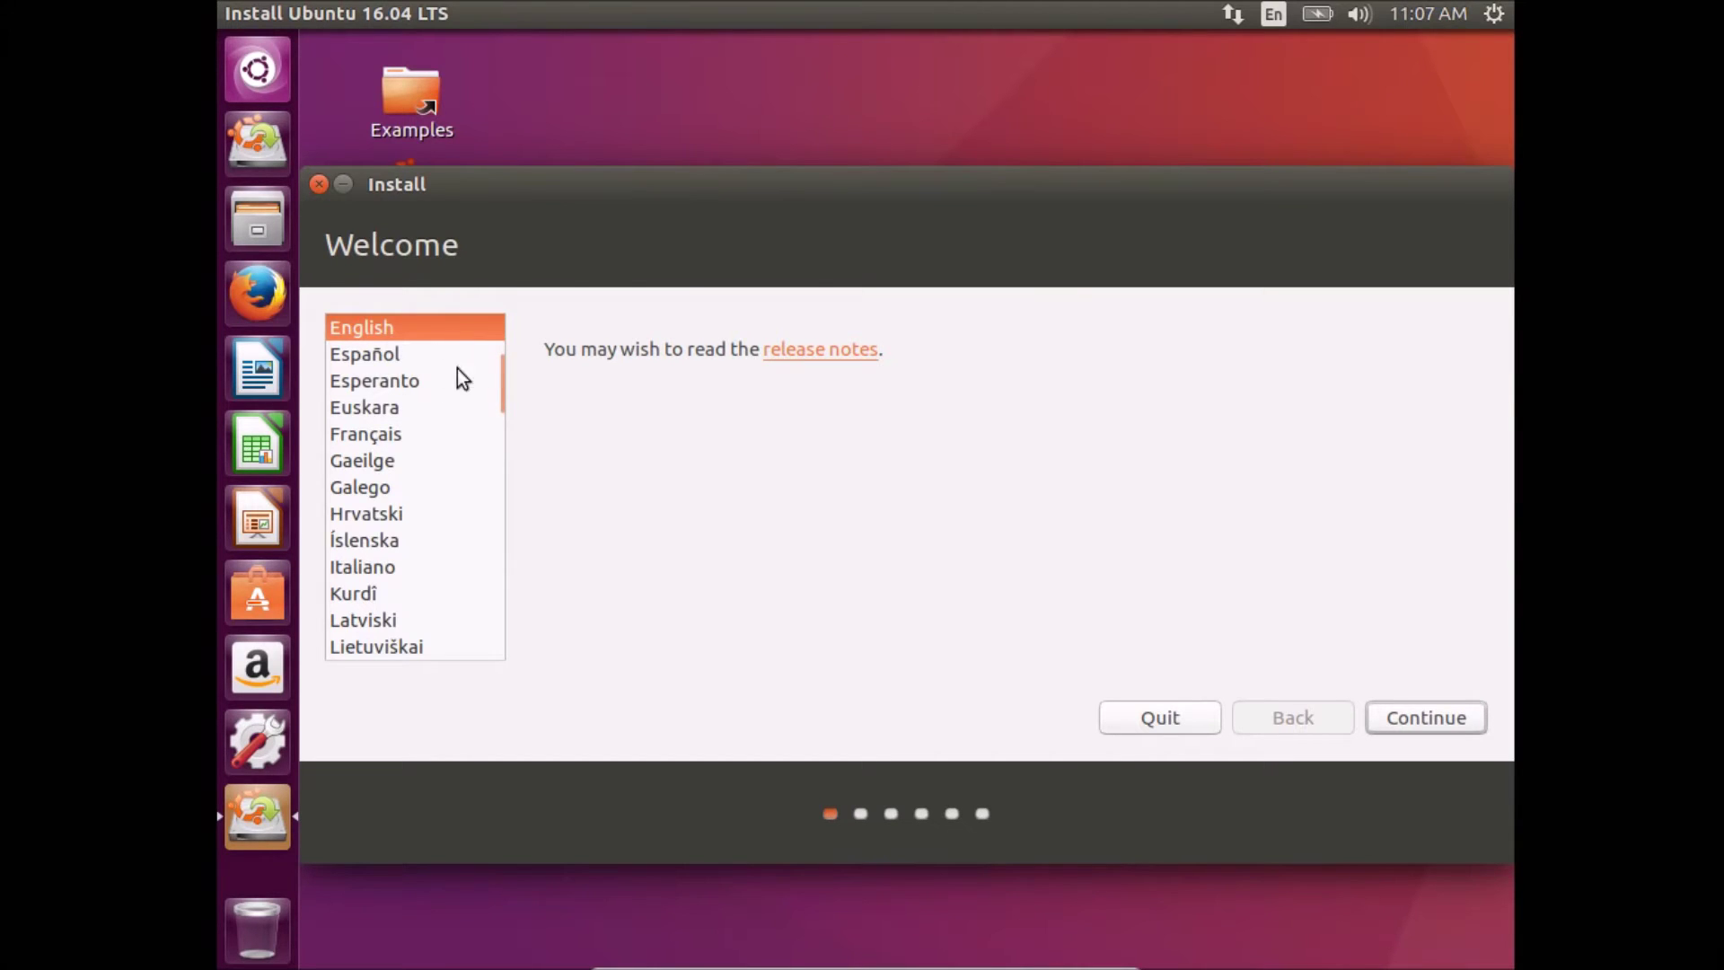
pyautogui.moveTo(501, 377); pyautogui.dragTo(490, 605)
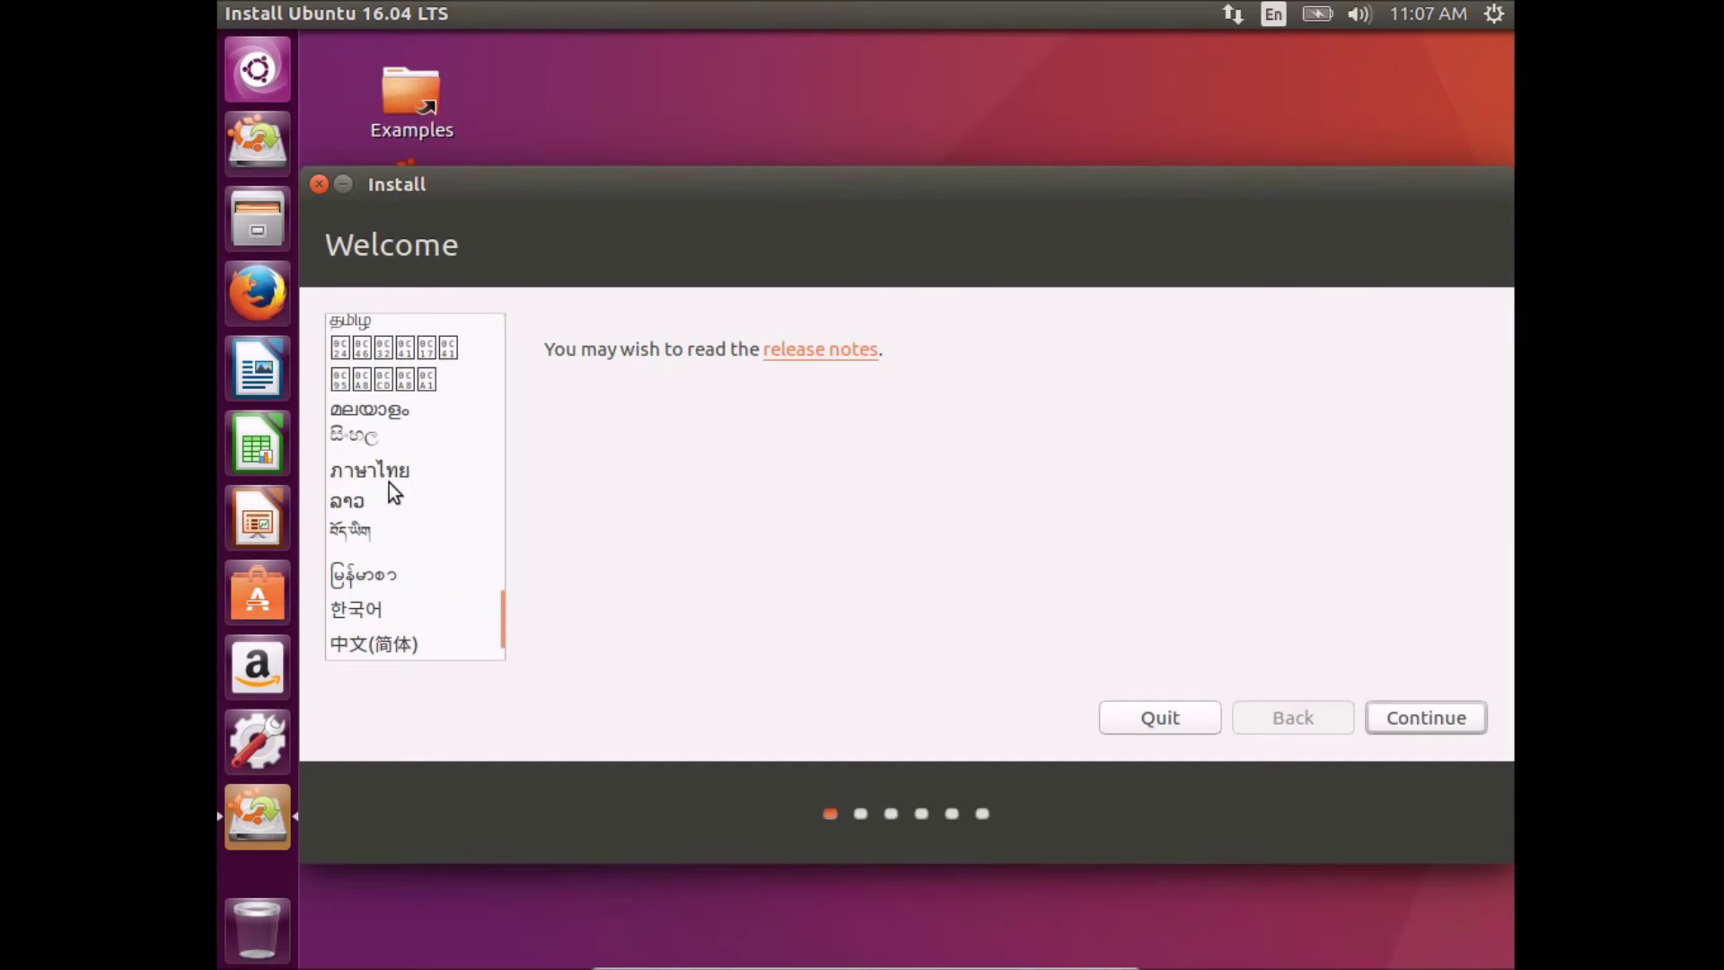
pyautogui.moveTo(503, 605); pyautogui.dragTo(530, 334)
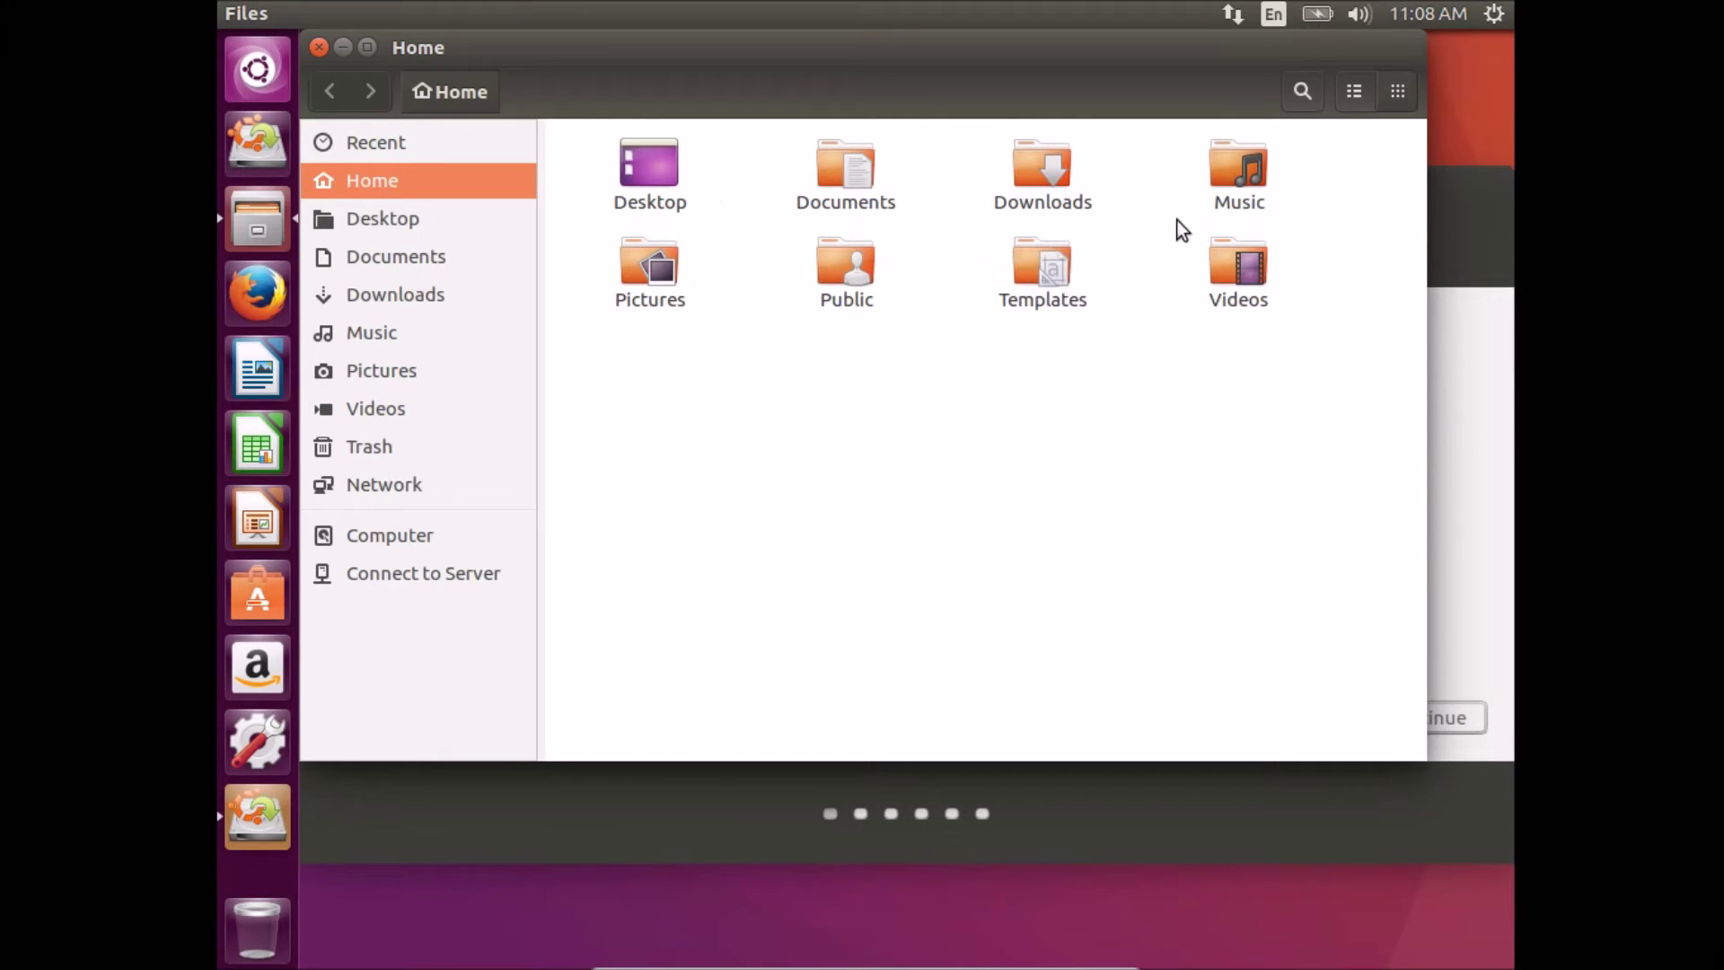
pyautogui.hotkey('ctrl', 'w')
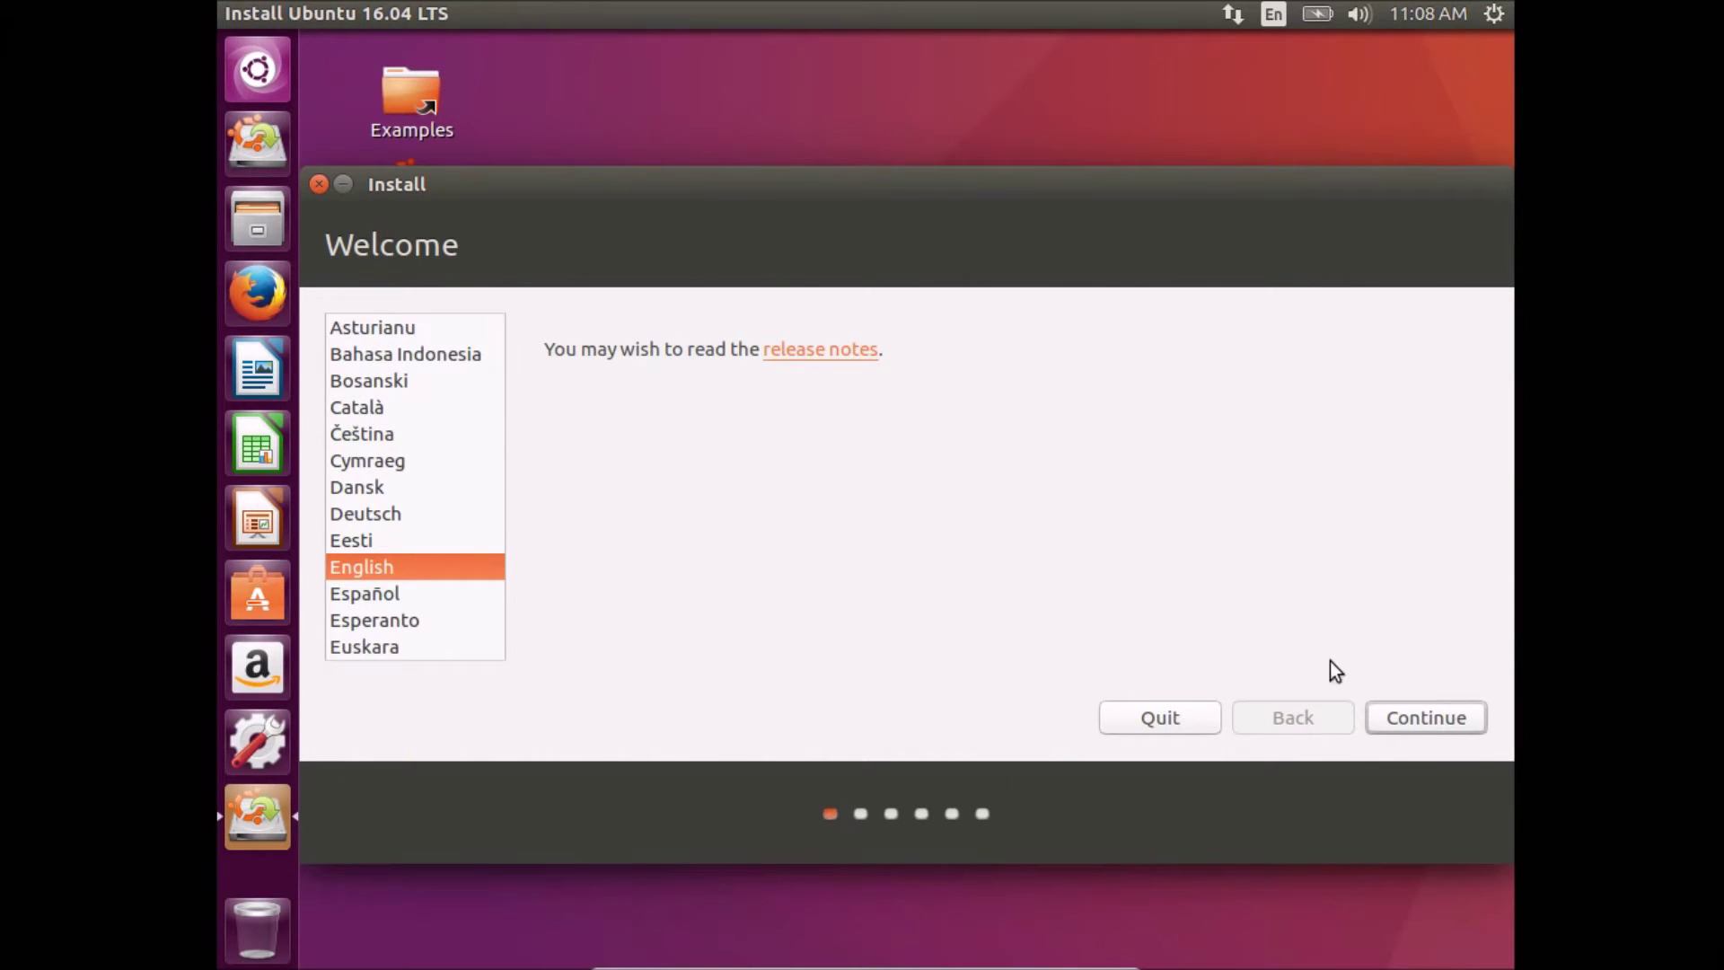
pyautogui.click(1374, 710)
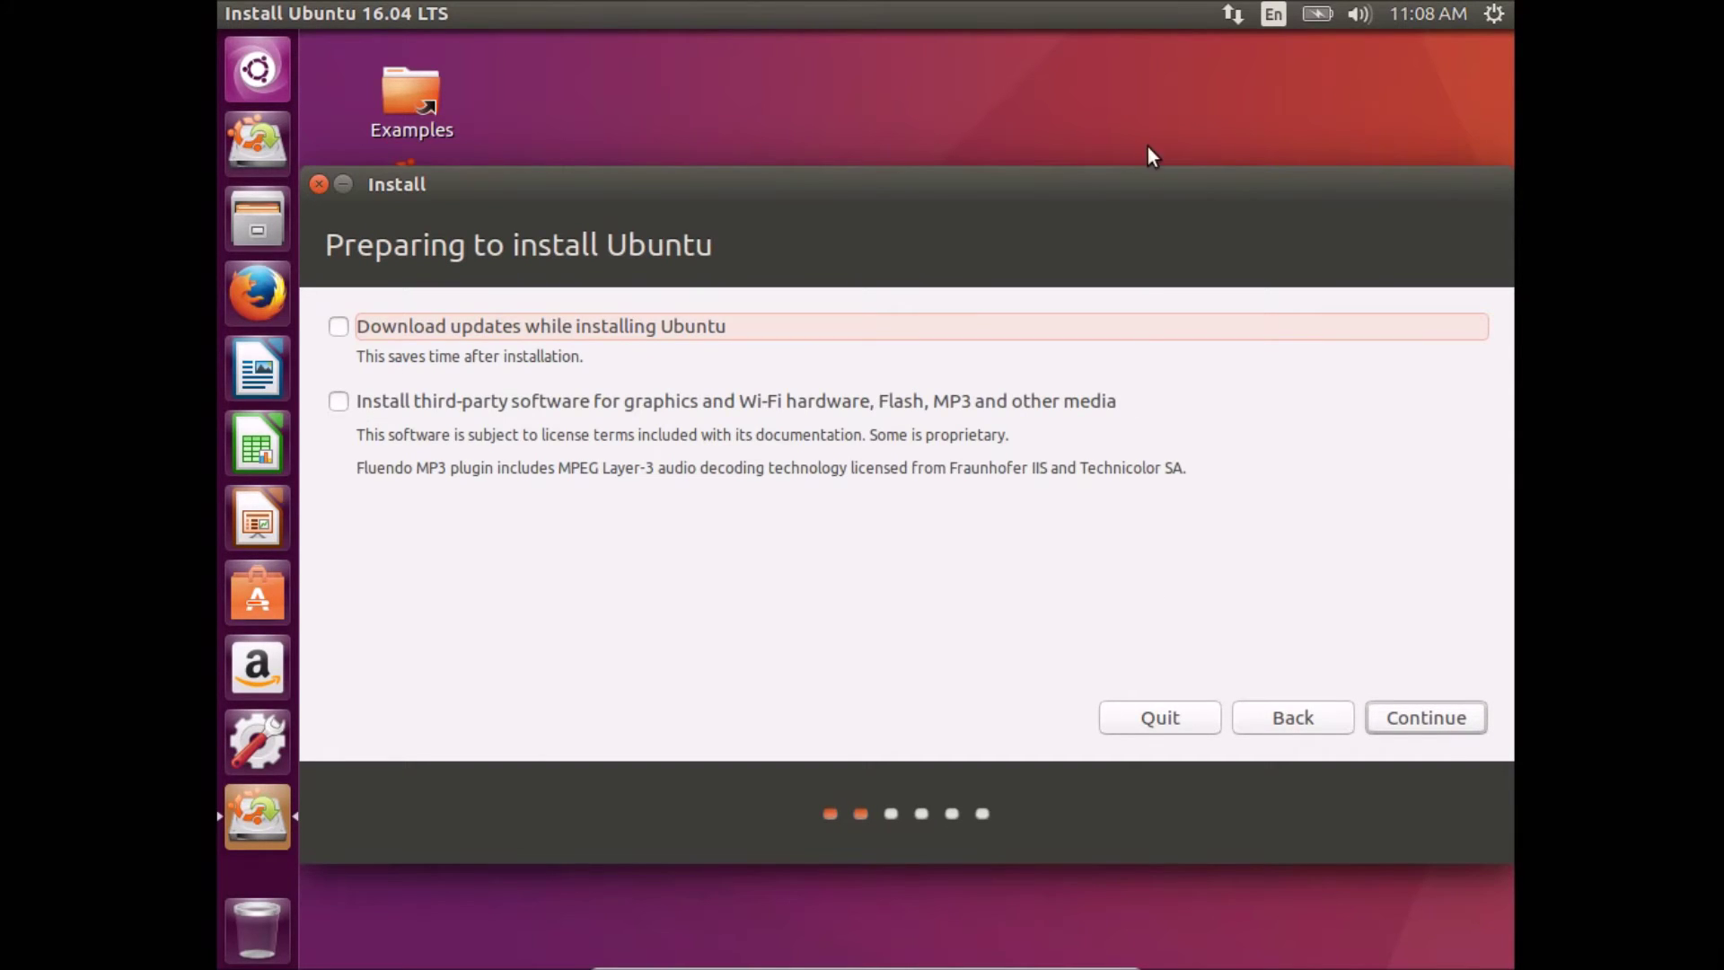
# Check the network connection and continue the installation without downloading updates or installing third-party software
pyautogui.click(1232, 13)
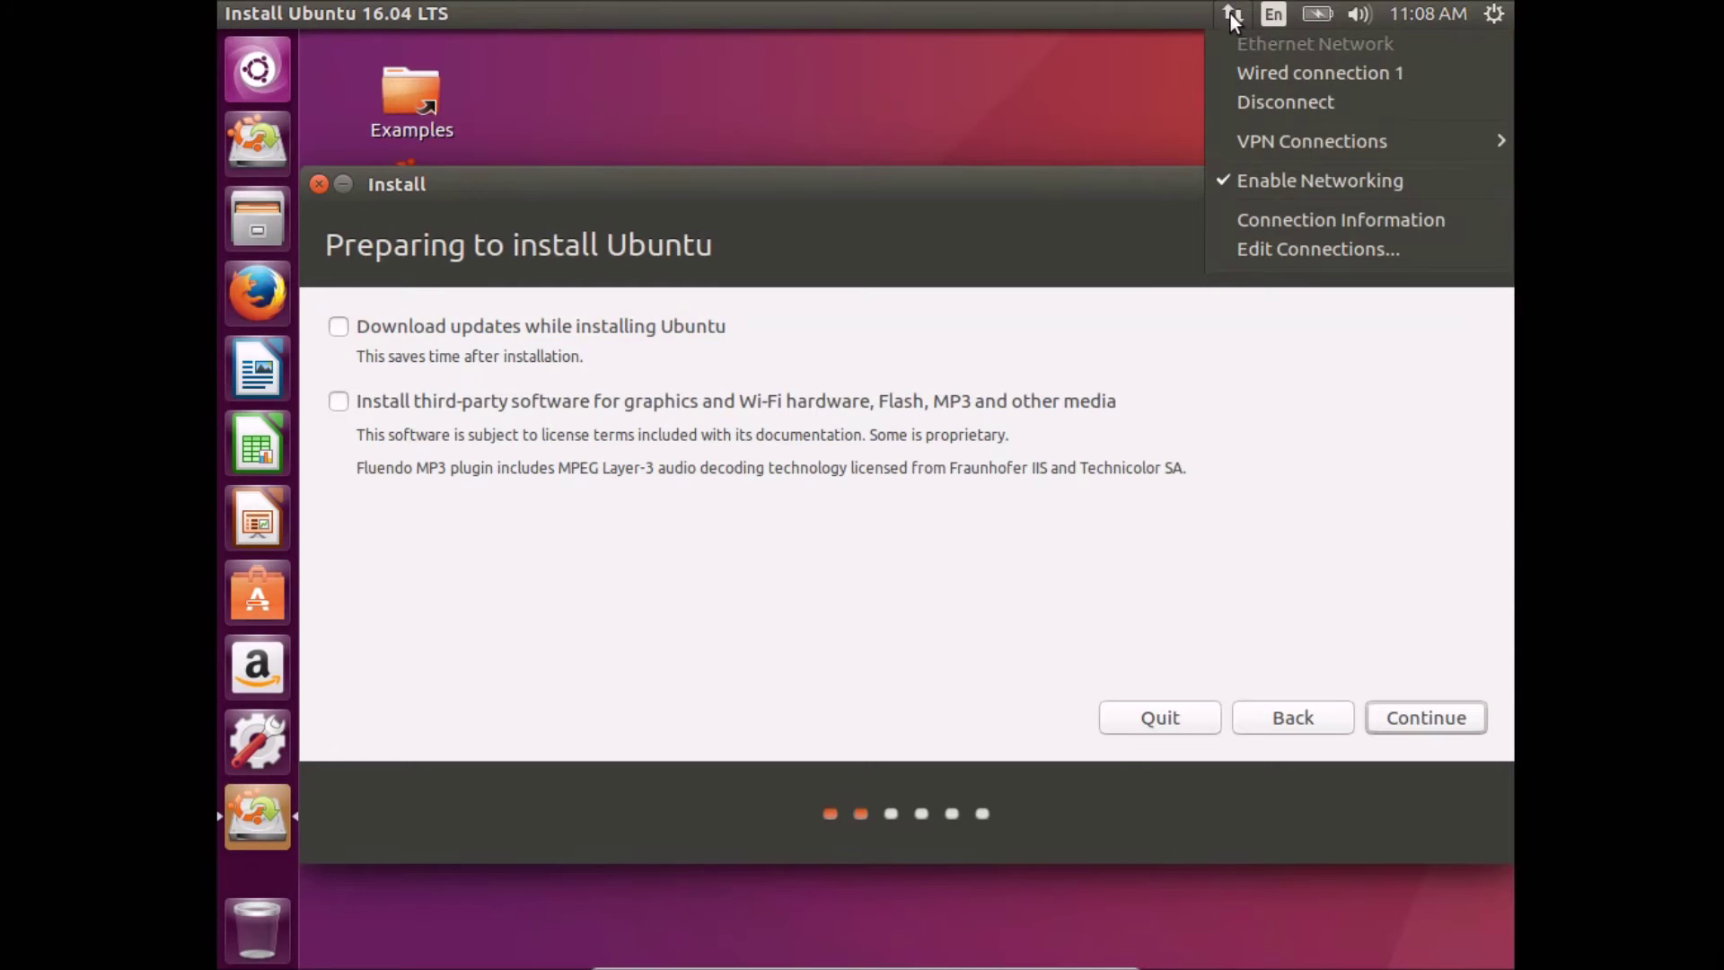
pyautogui.click(1221, 14)
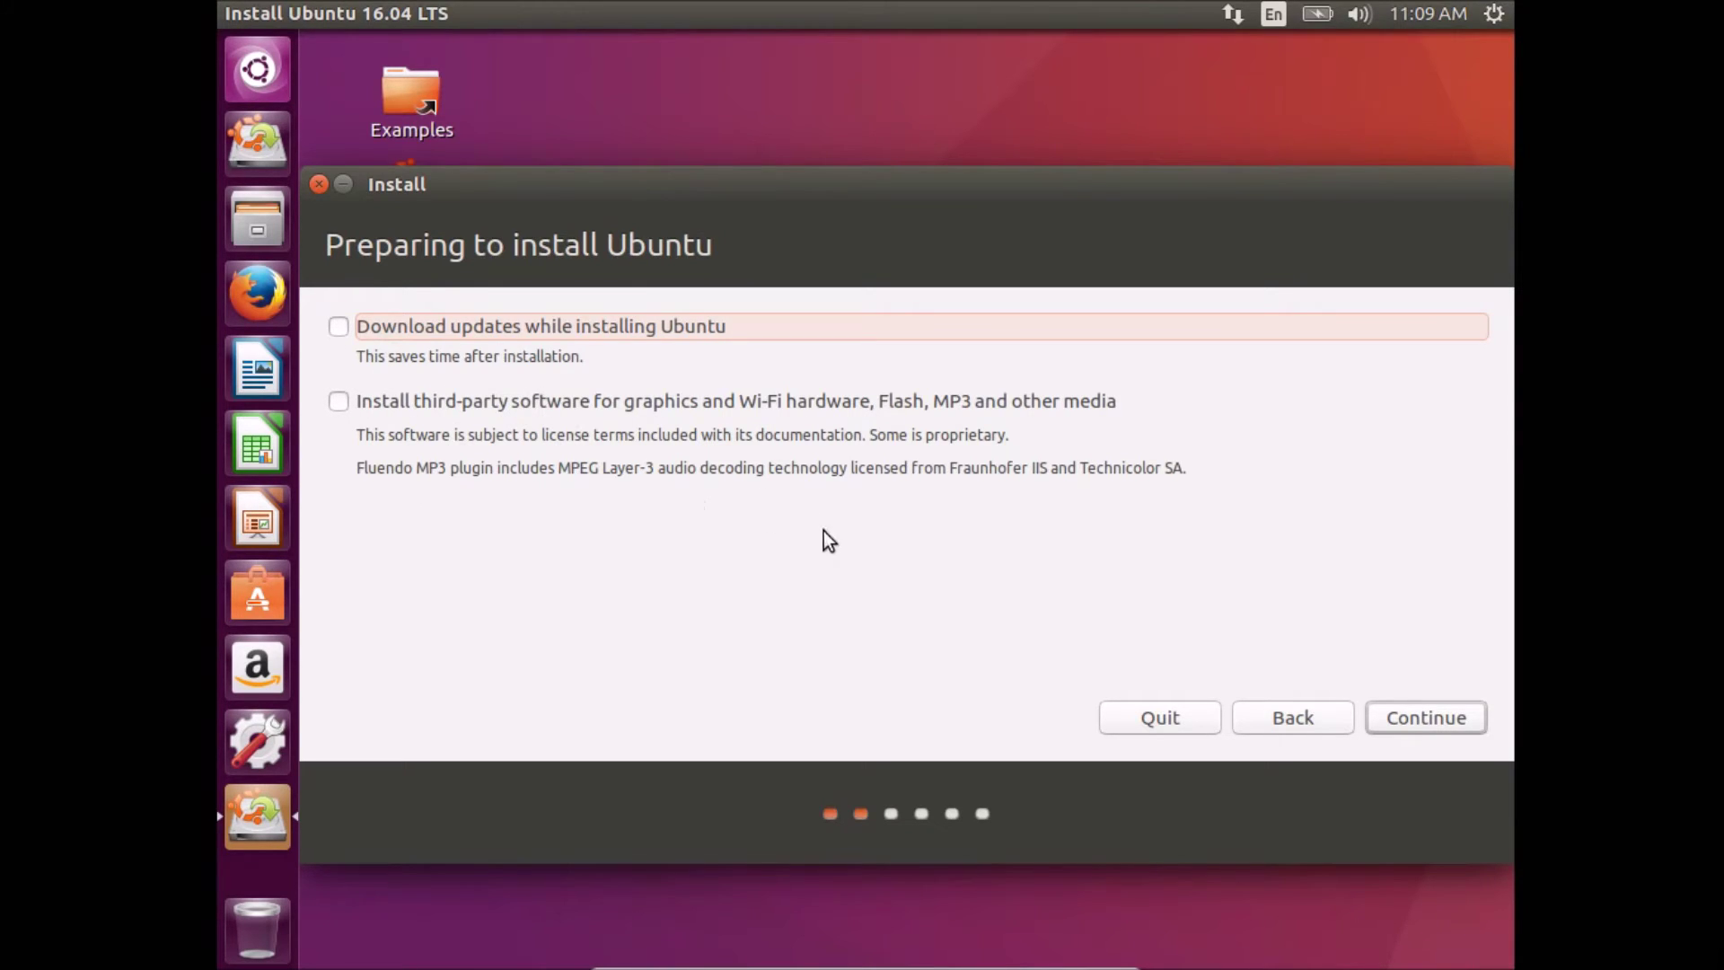
pyautogui.click(1381, 726)
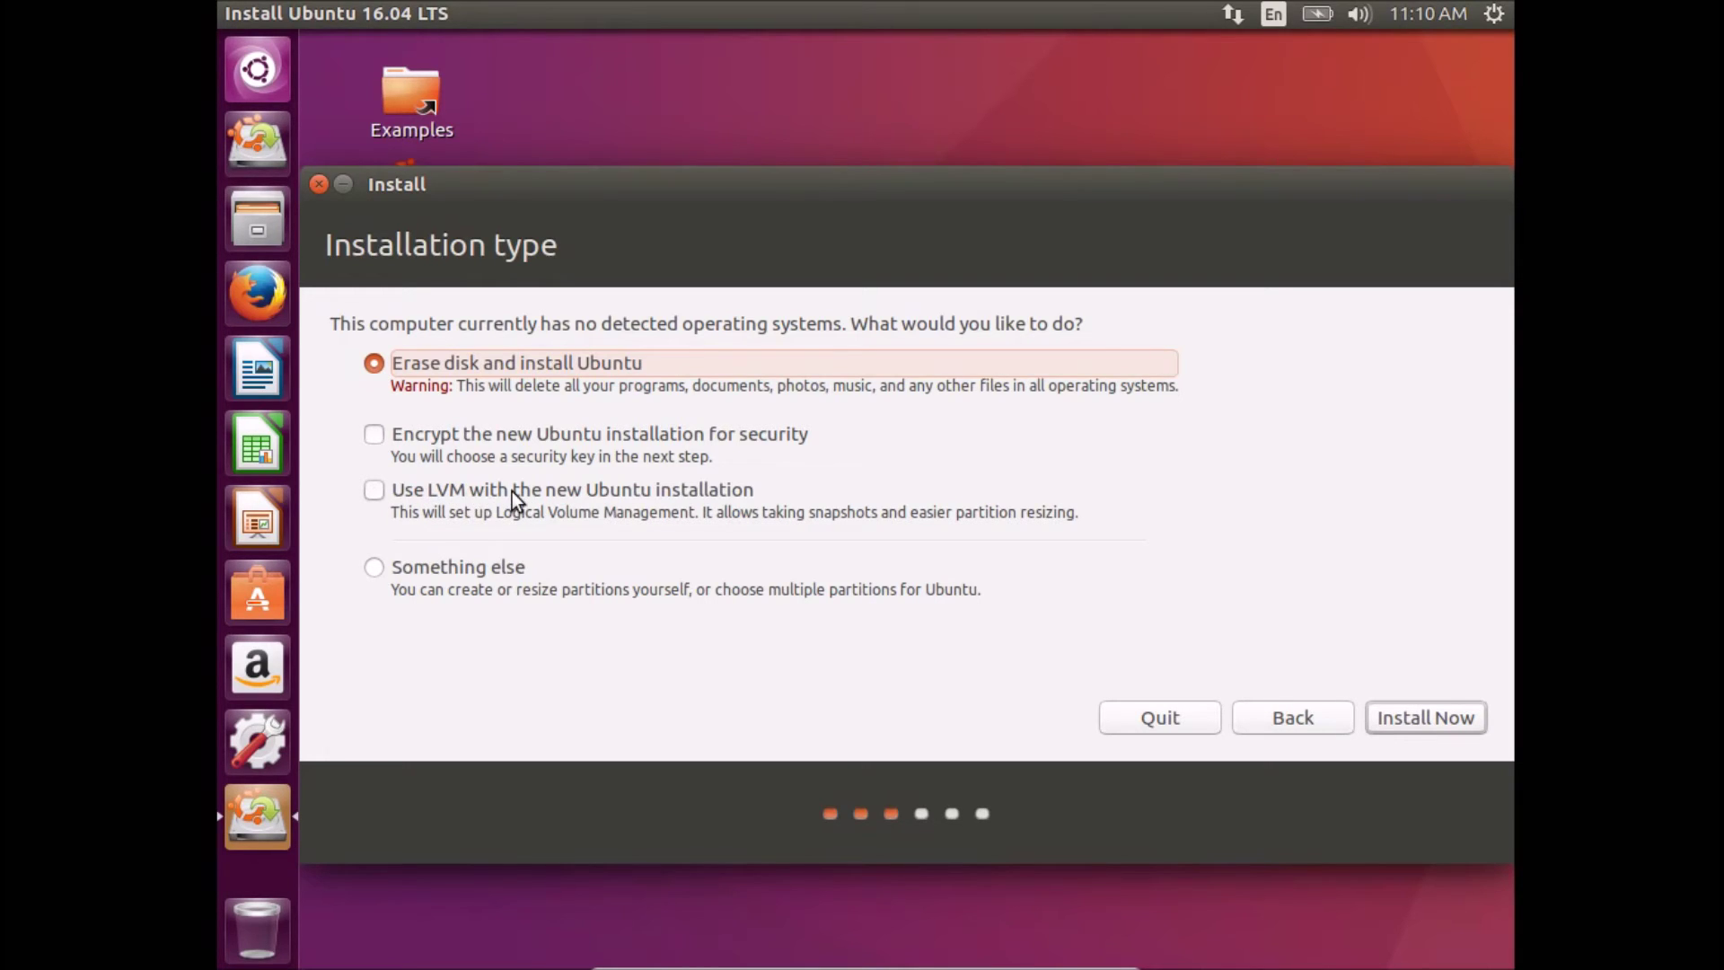
# Choose the Something else installation type and create a new partition table on /dev/sda
pyautogui.click(376, 567)
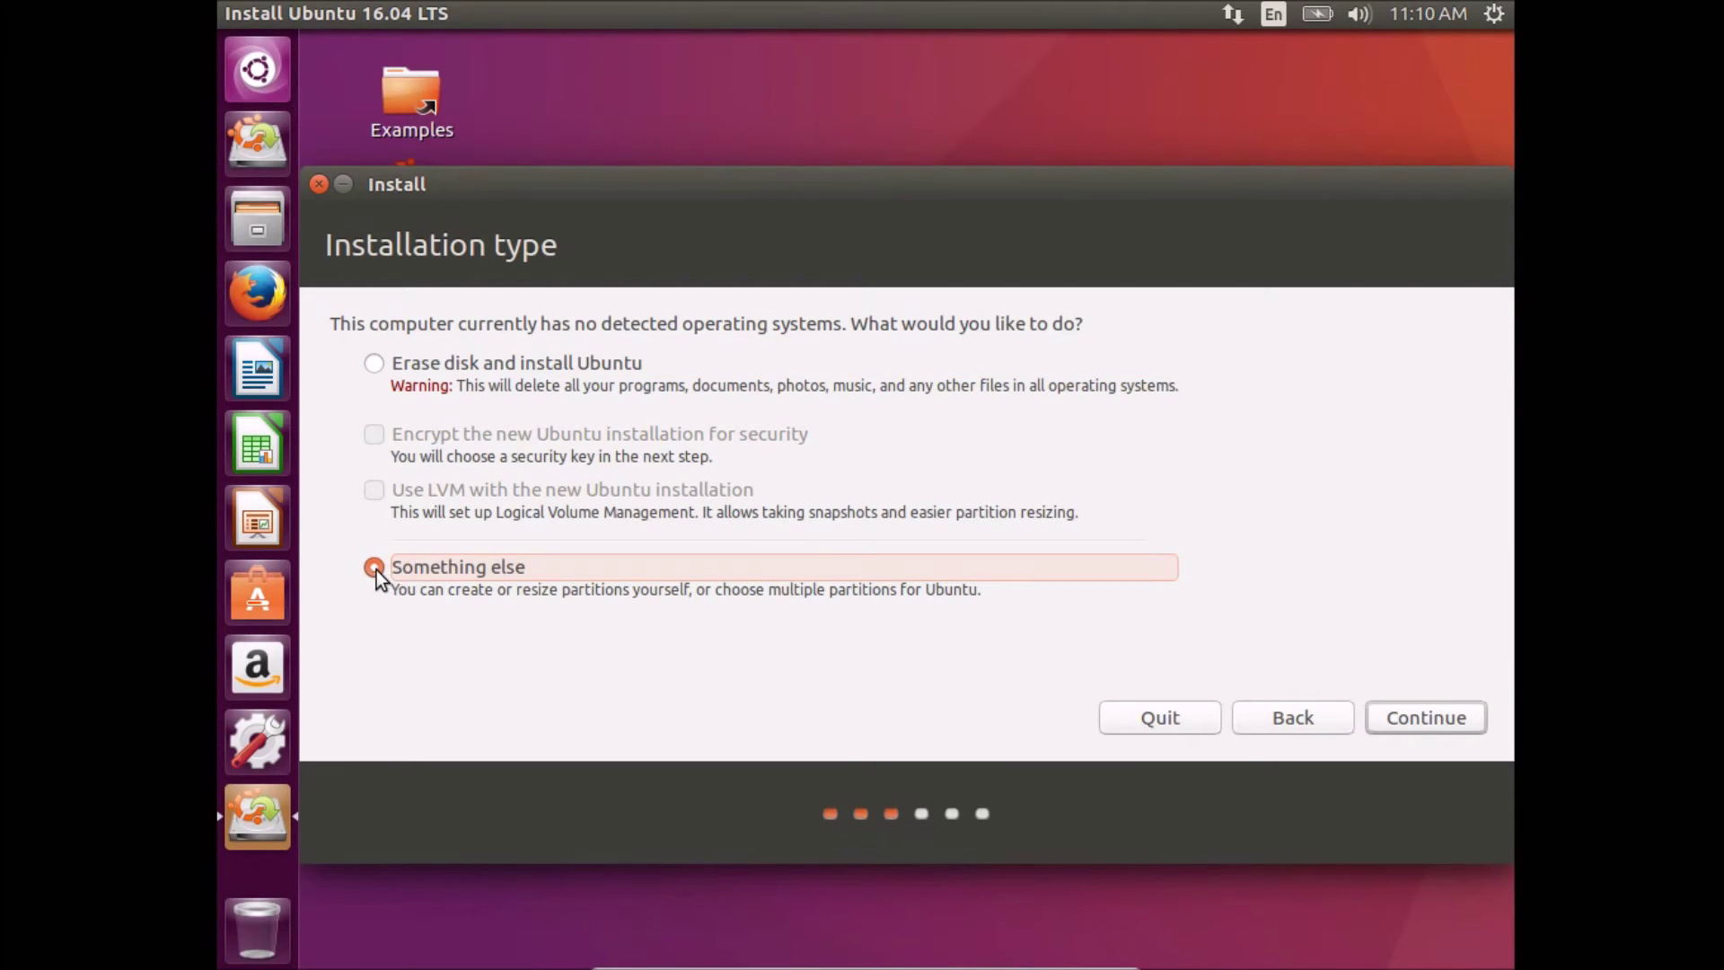
pyautogui.click(1374, 718)
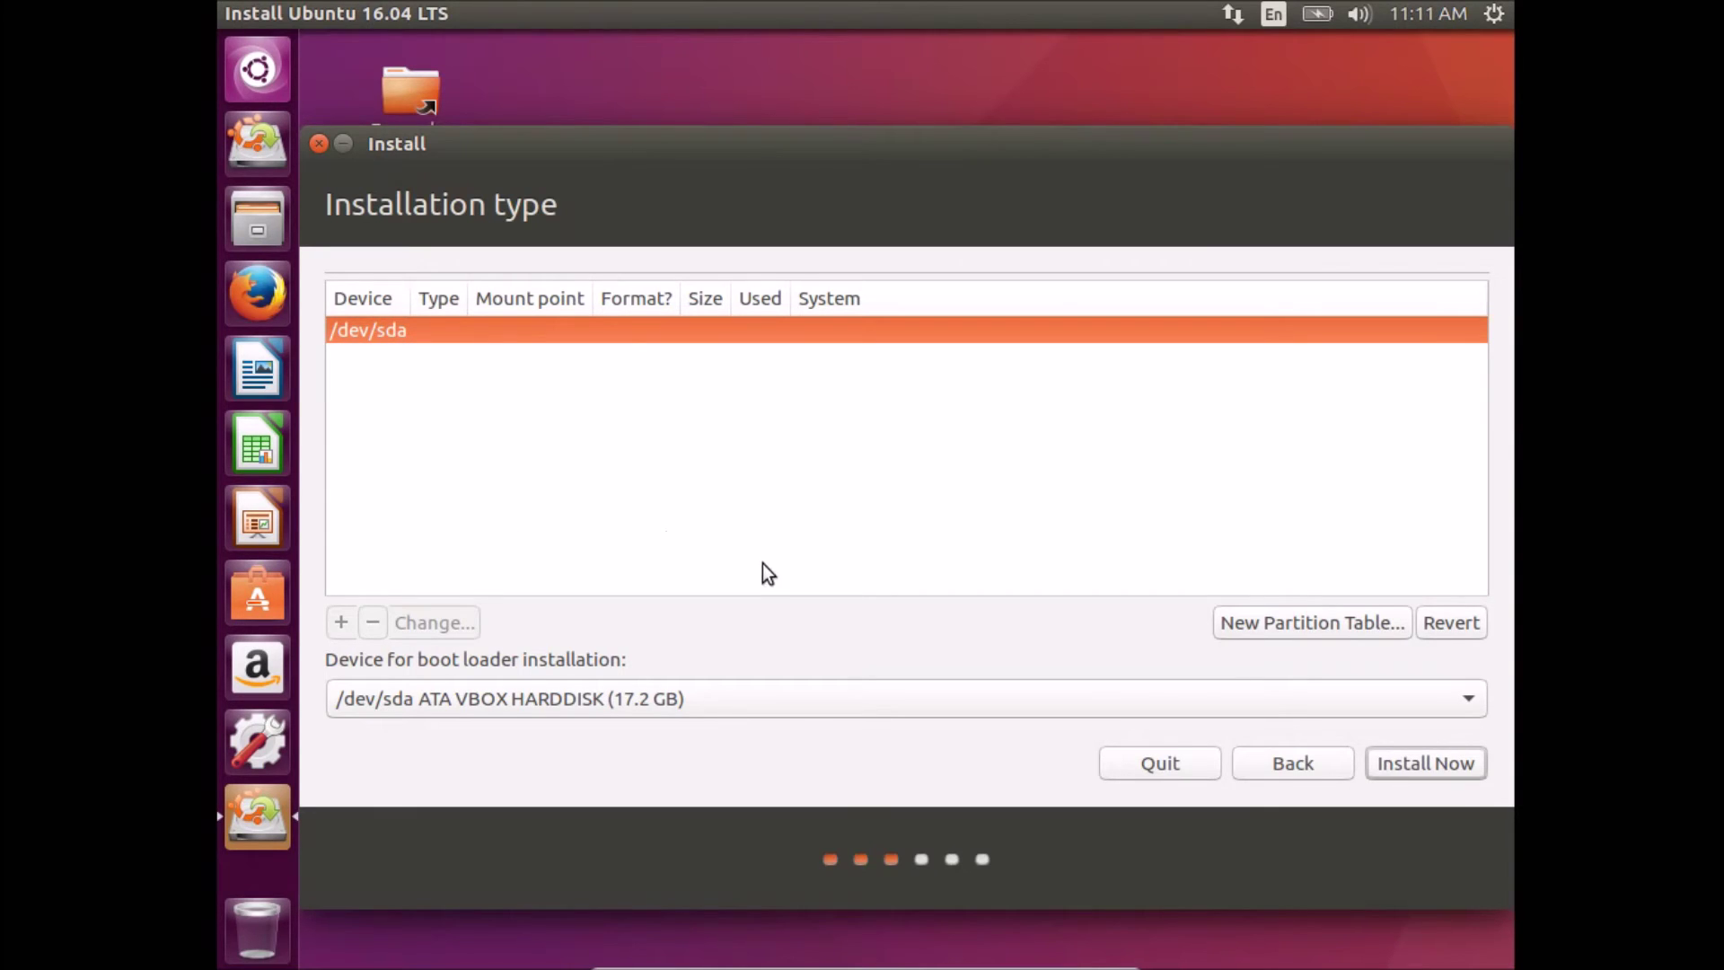
pyautogui.click(1242, 625)
pyautogui.click(1429, 614)
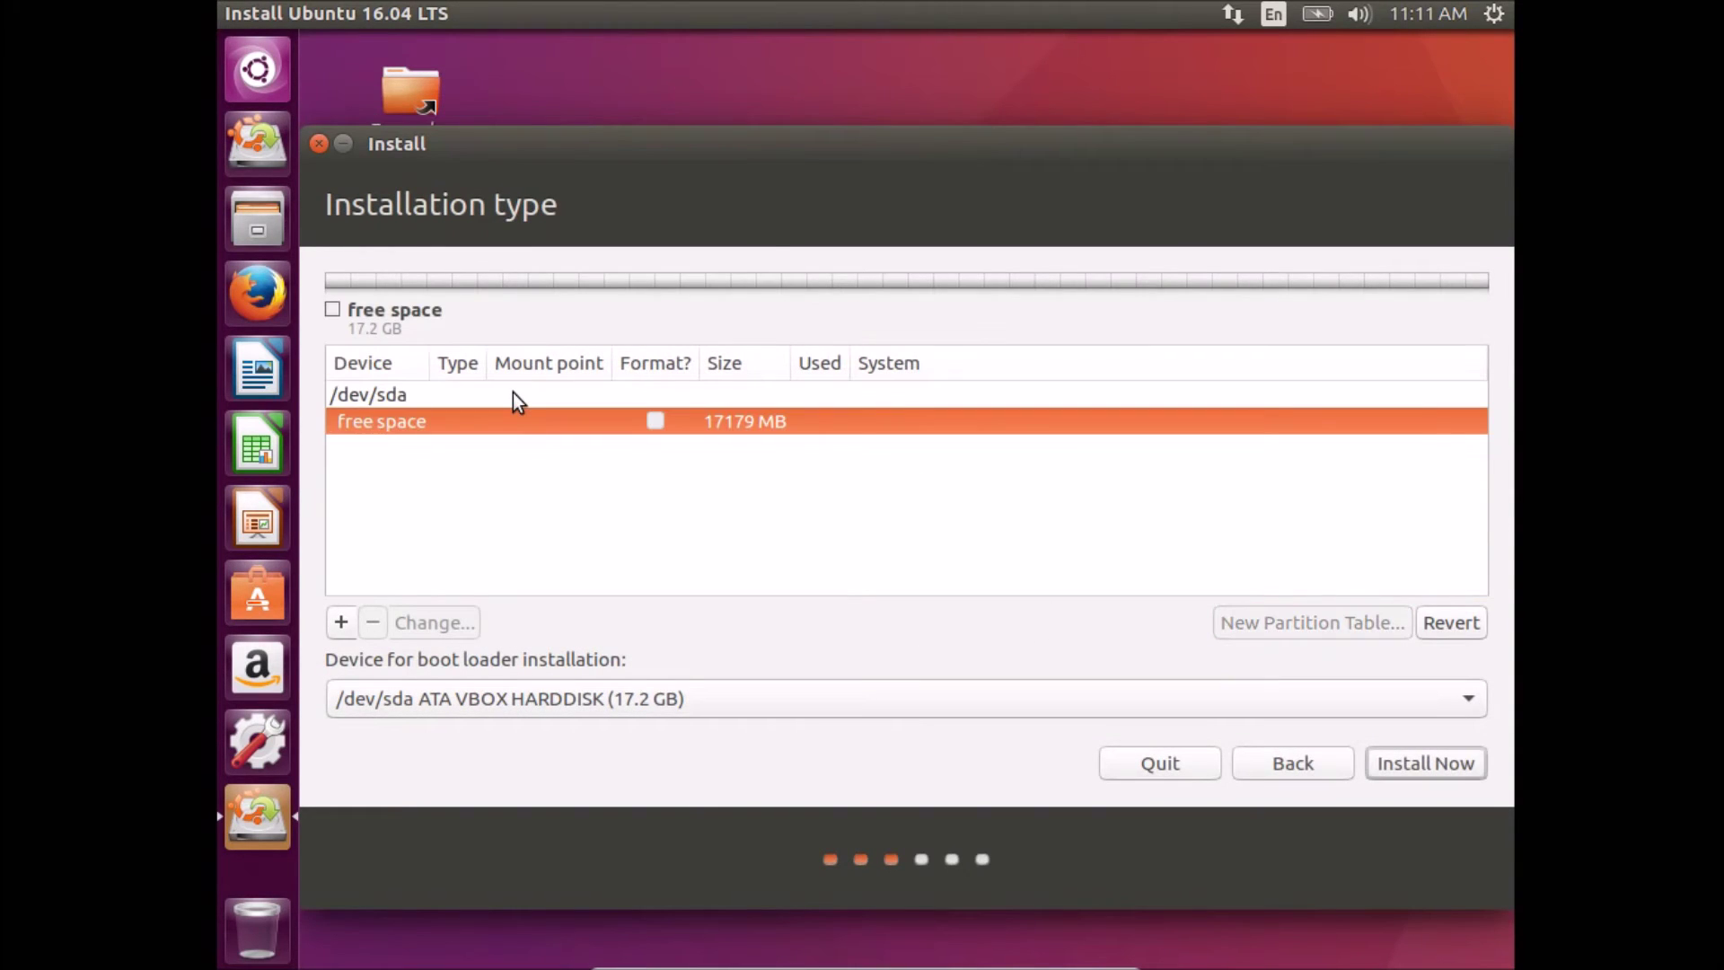
# Create a 1024 MB primary swap area partition at the beginning of the free space on /dev/sda
pyautogui.click(429, 395)
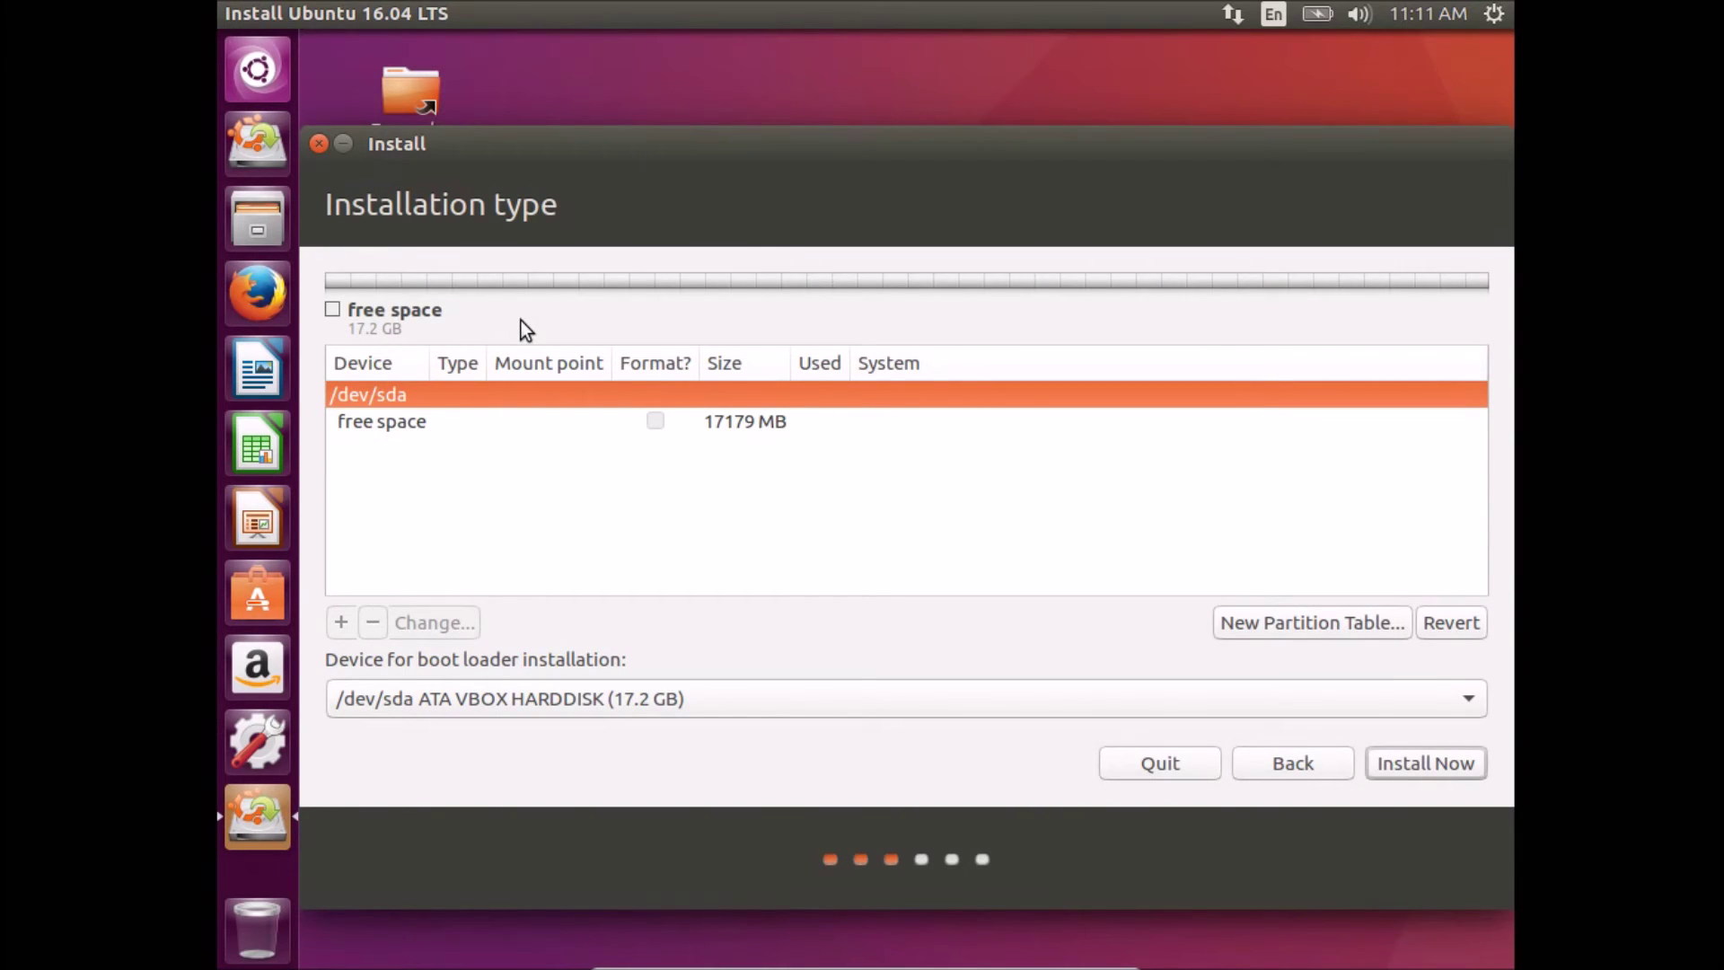
pyautogui.click(426, 429)
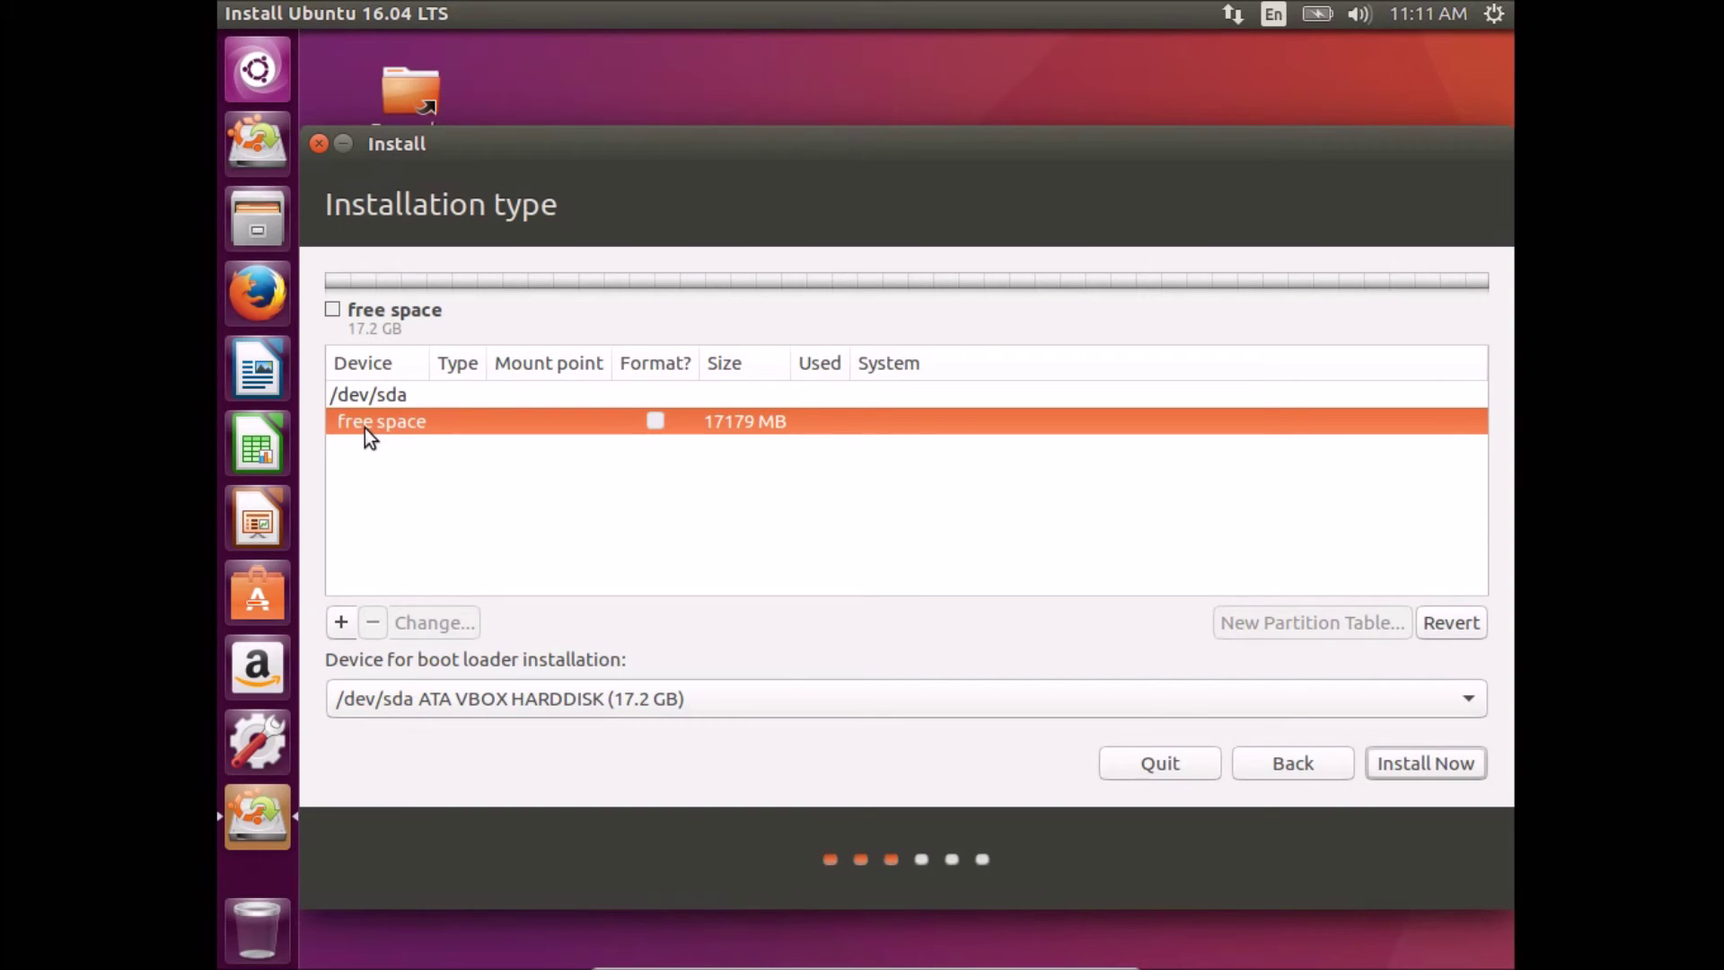
pyautogui.click(342, 622)
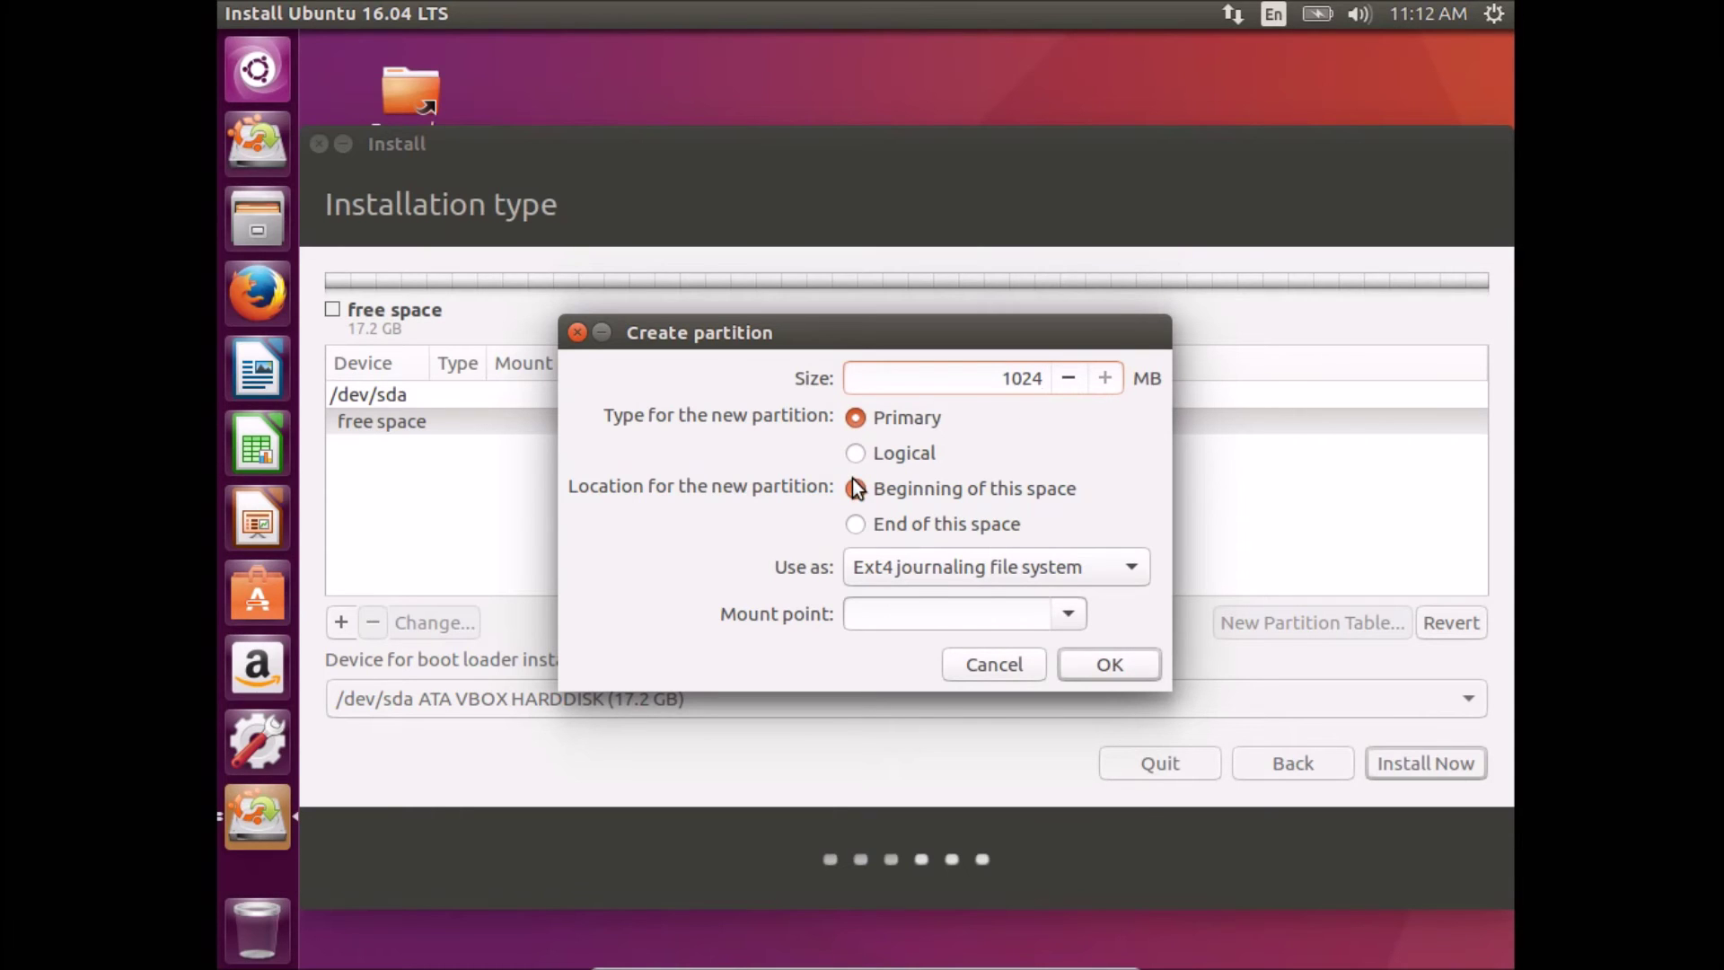
pyautogui.click(855, 567)
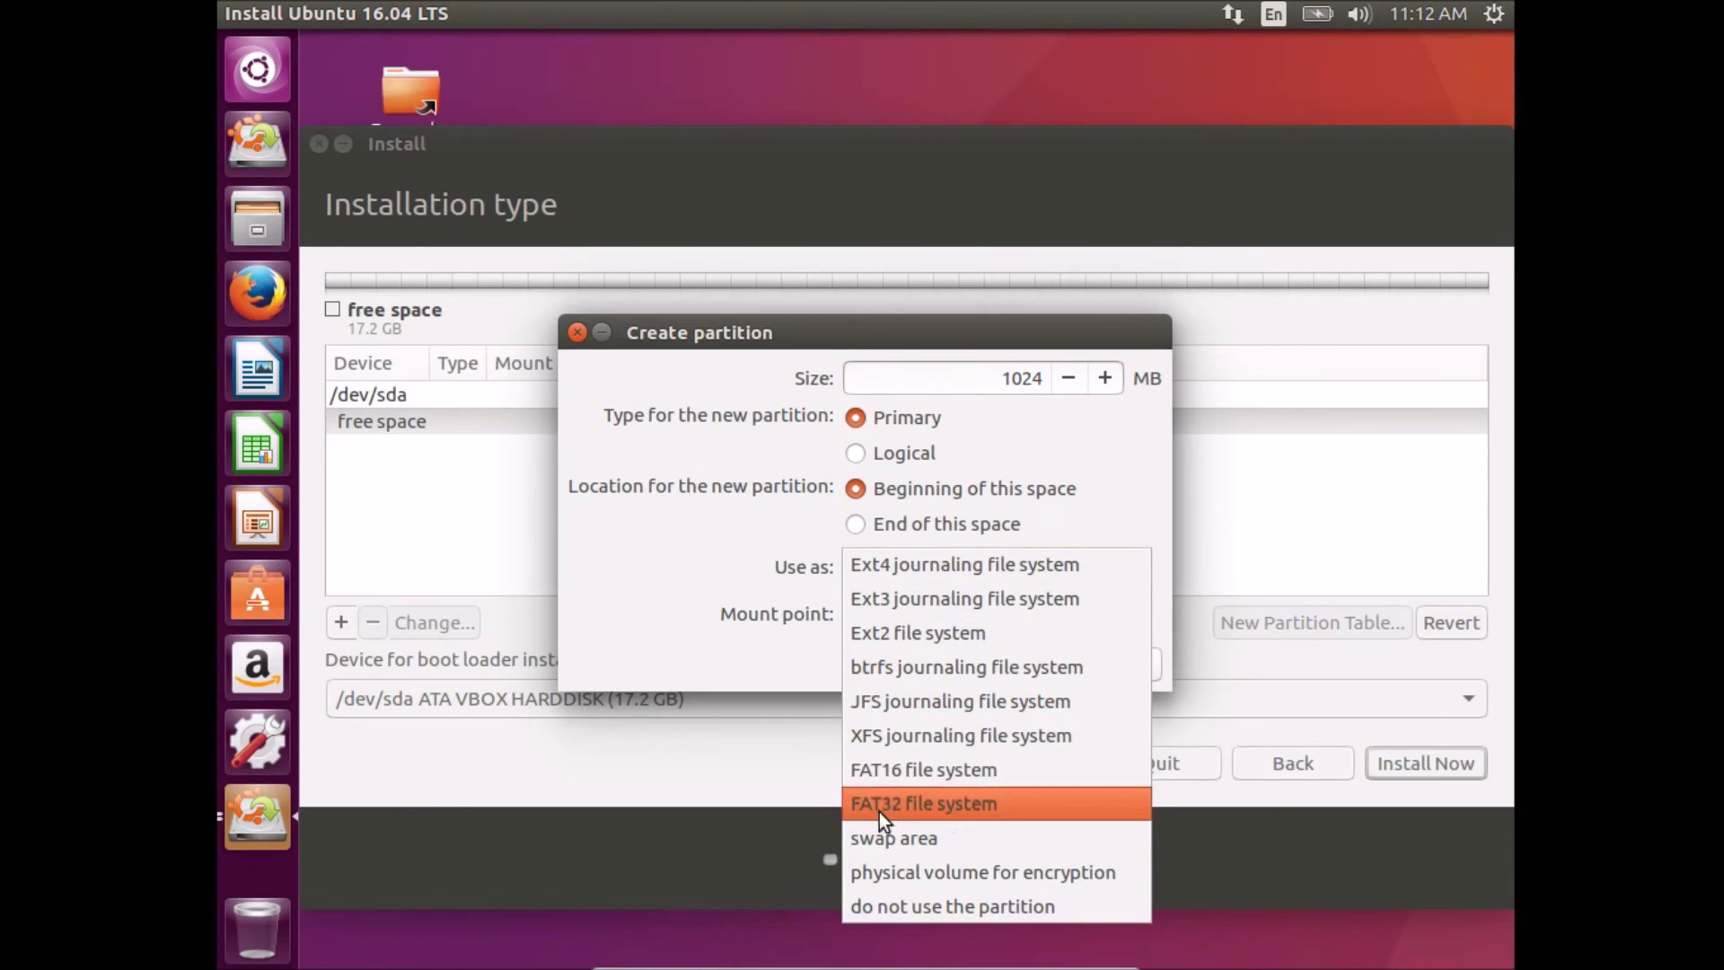
pyautogui.click(882, 840)
pyautogui.click(1077, 618)
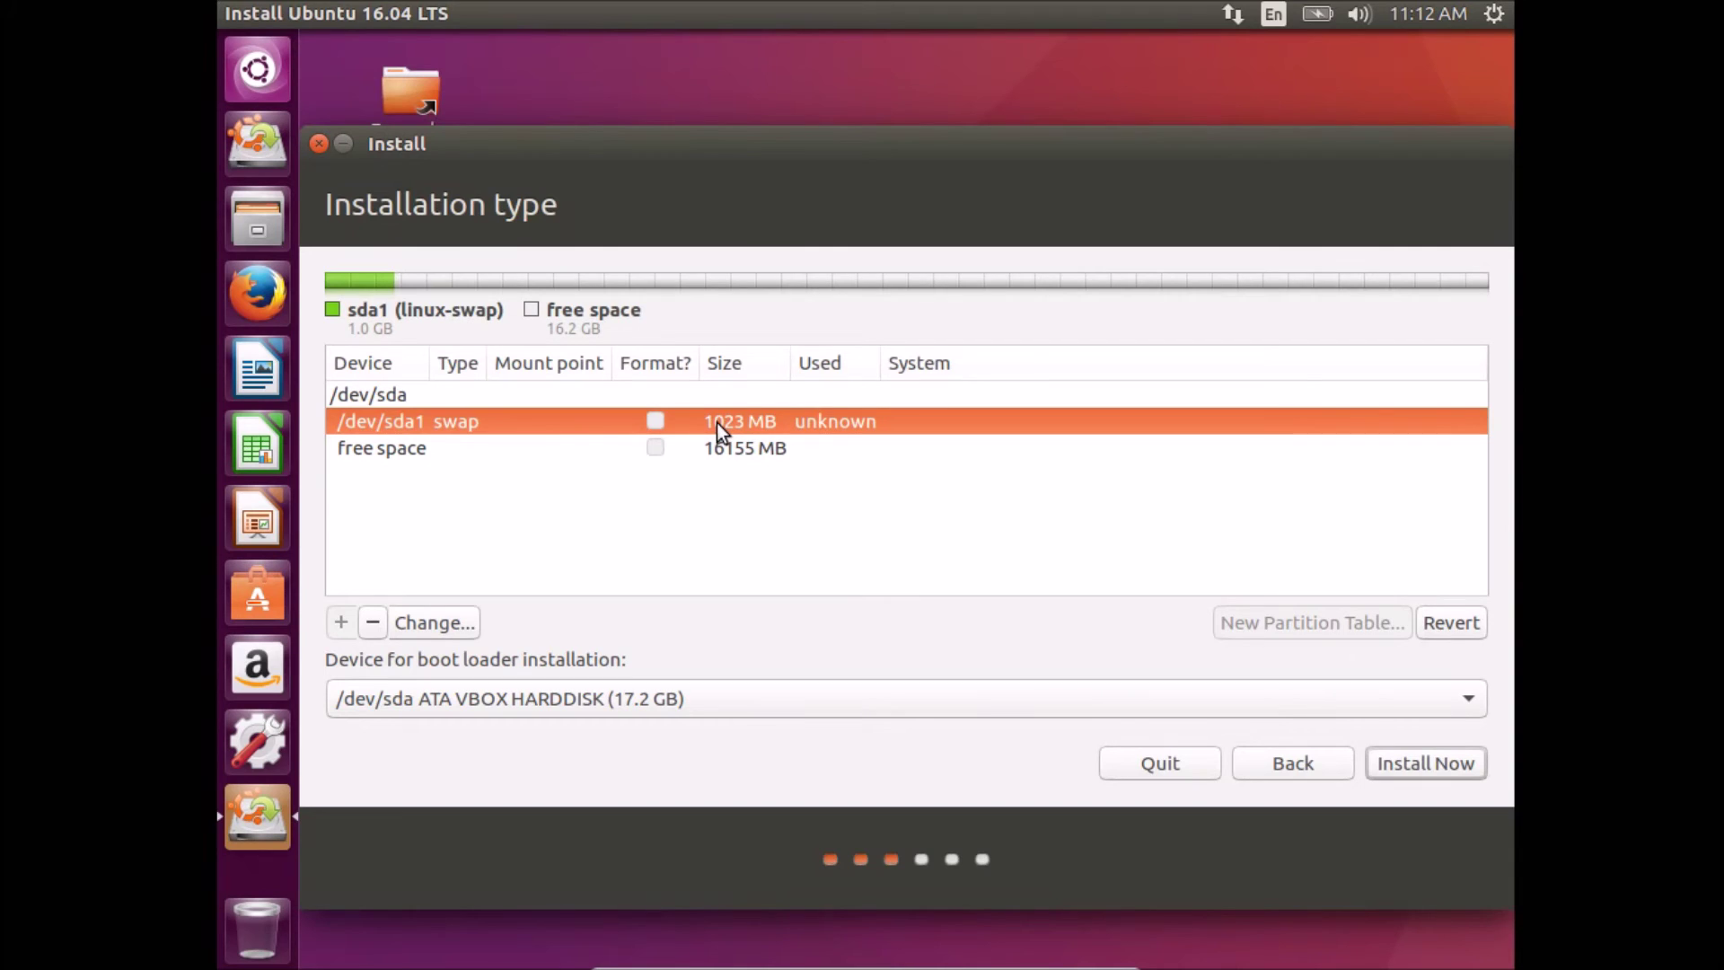
# Create a 16155 MB primary Ext4 partition at the beginning of the remaining free space with mount point /
pyautogui.click(584, 442)
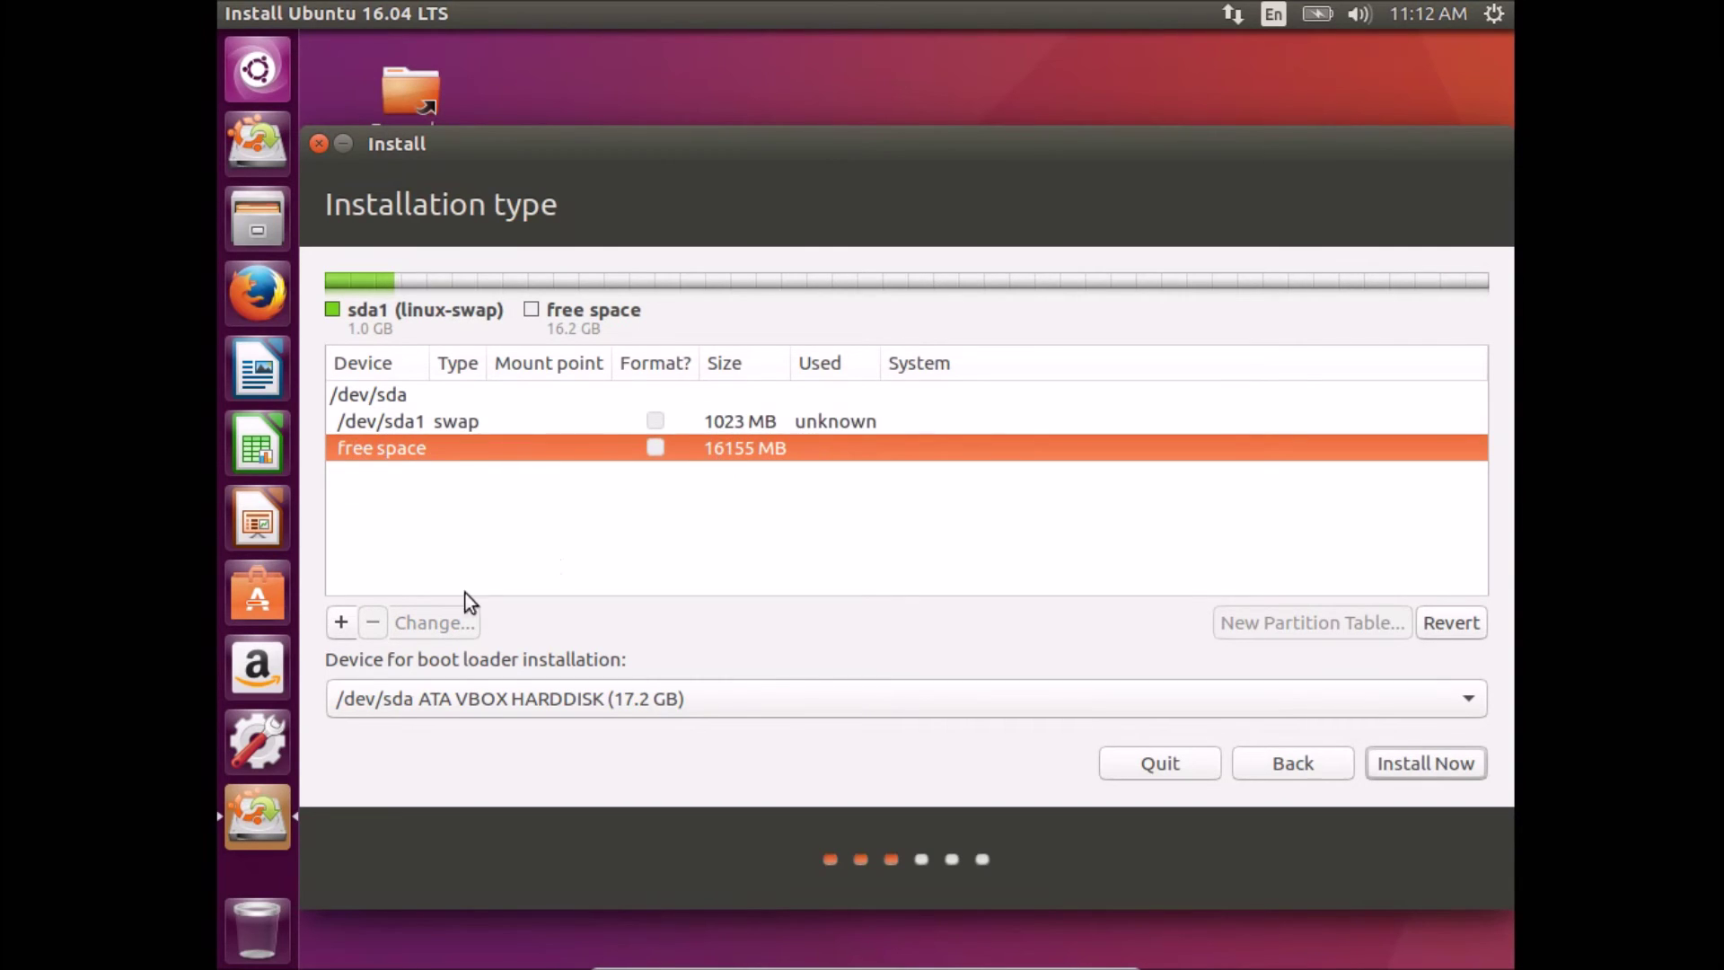
pyautogui.click(343, 623)
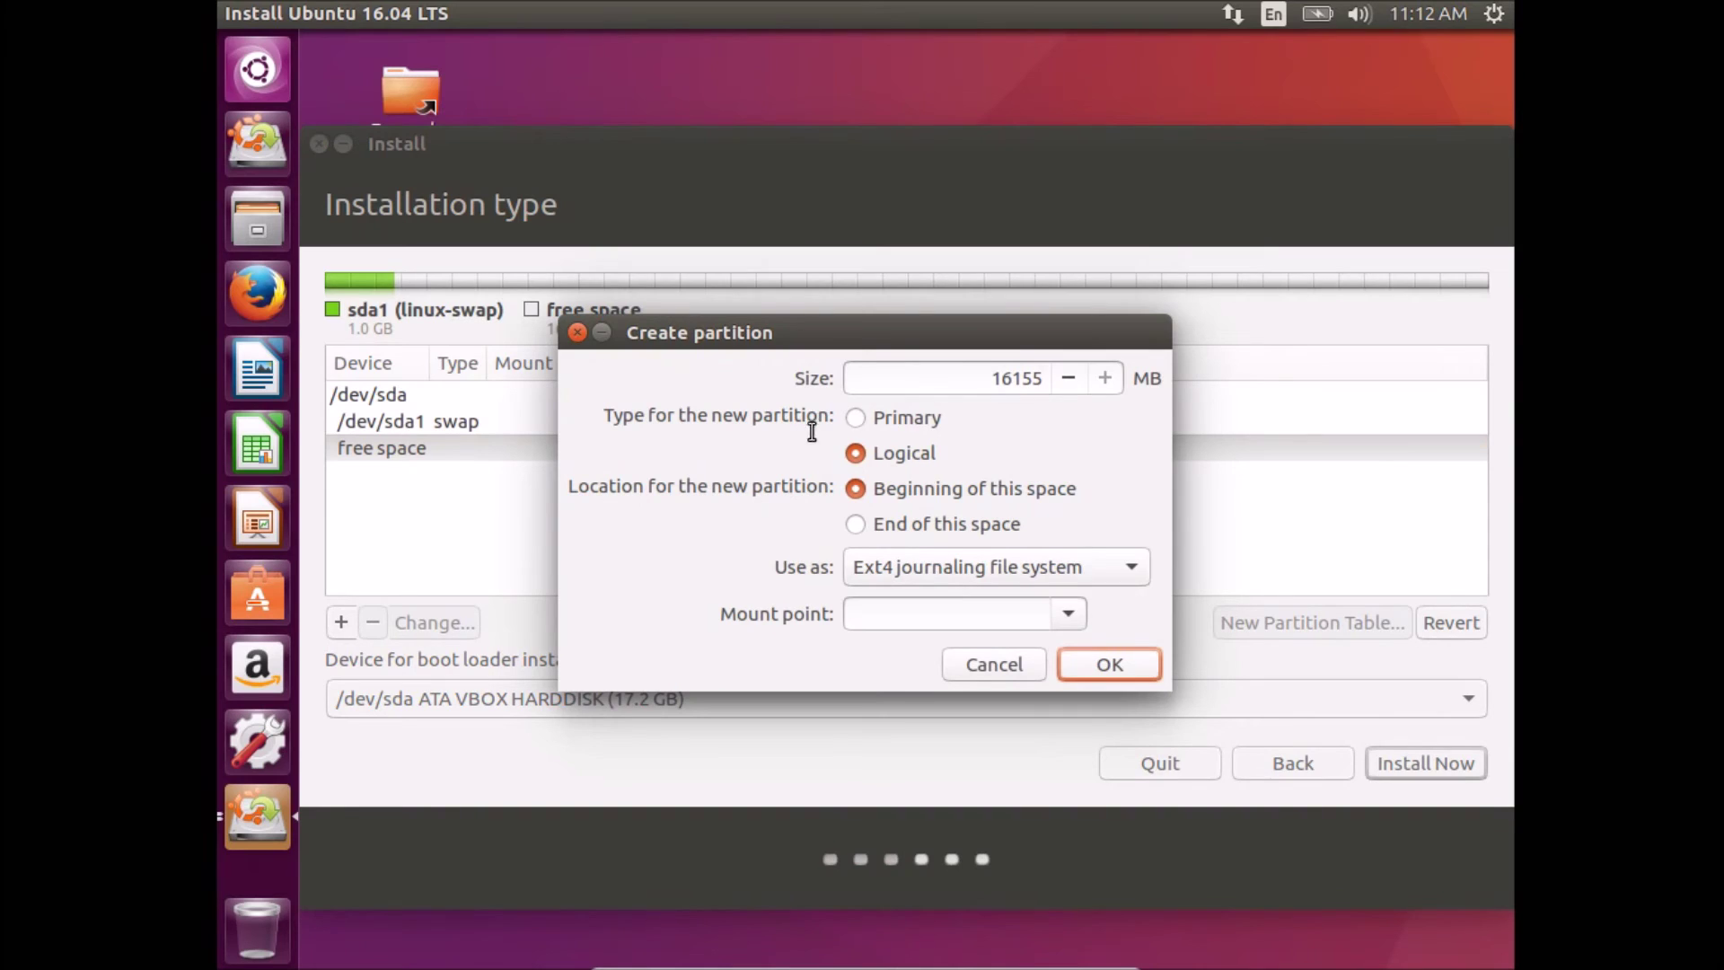
pyautogui.click(855, 419)
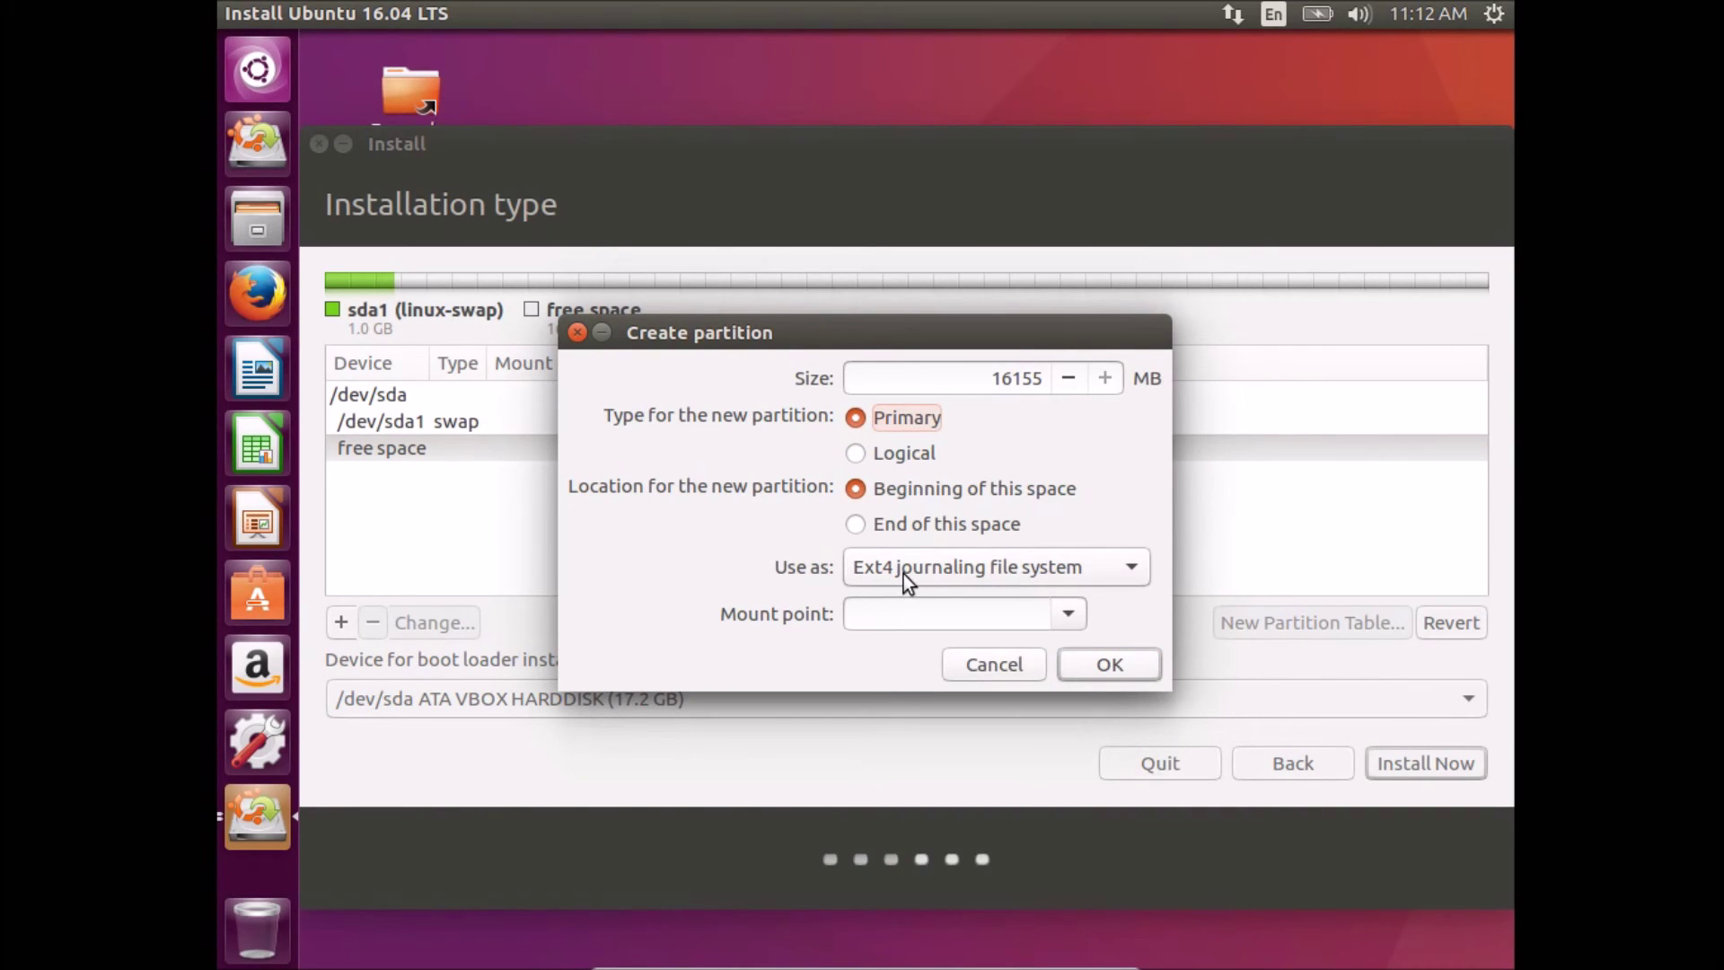
pyautogui.click(937, 574)
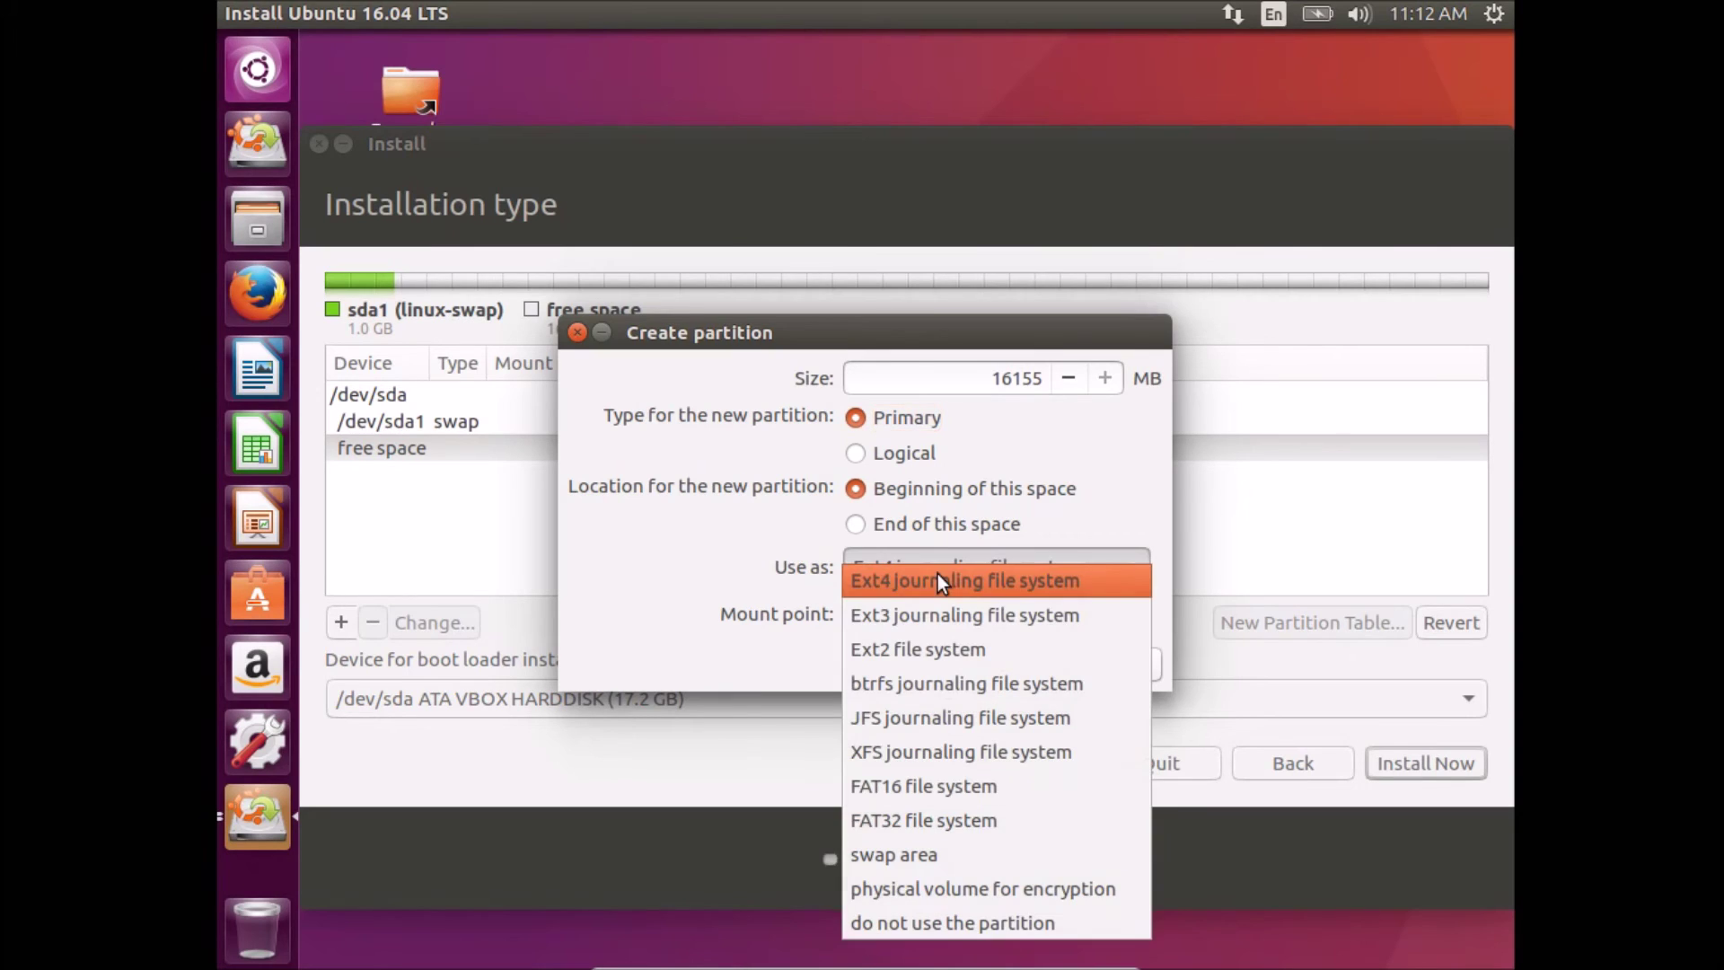
pyautogui.click(937, 574)
pyautogui.click(1064, 614)
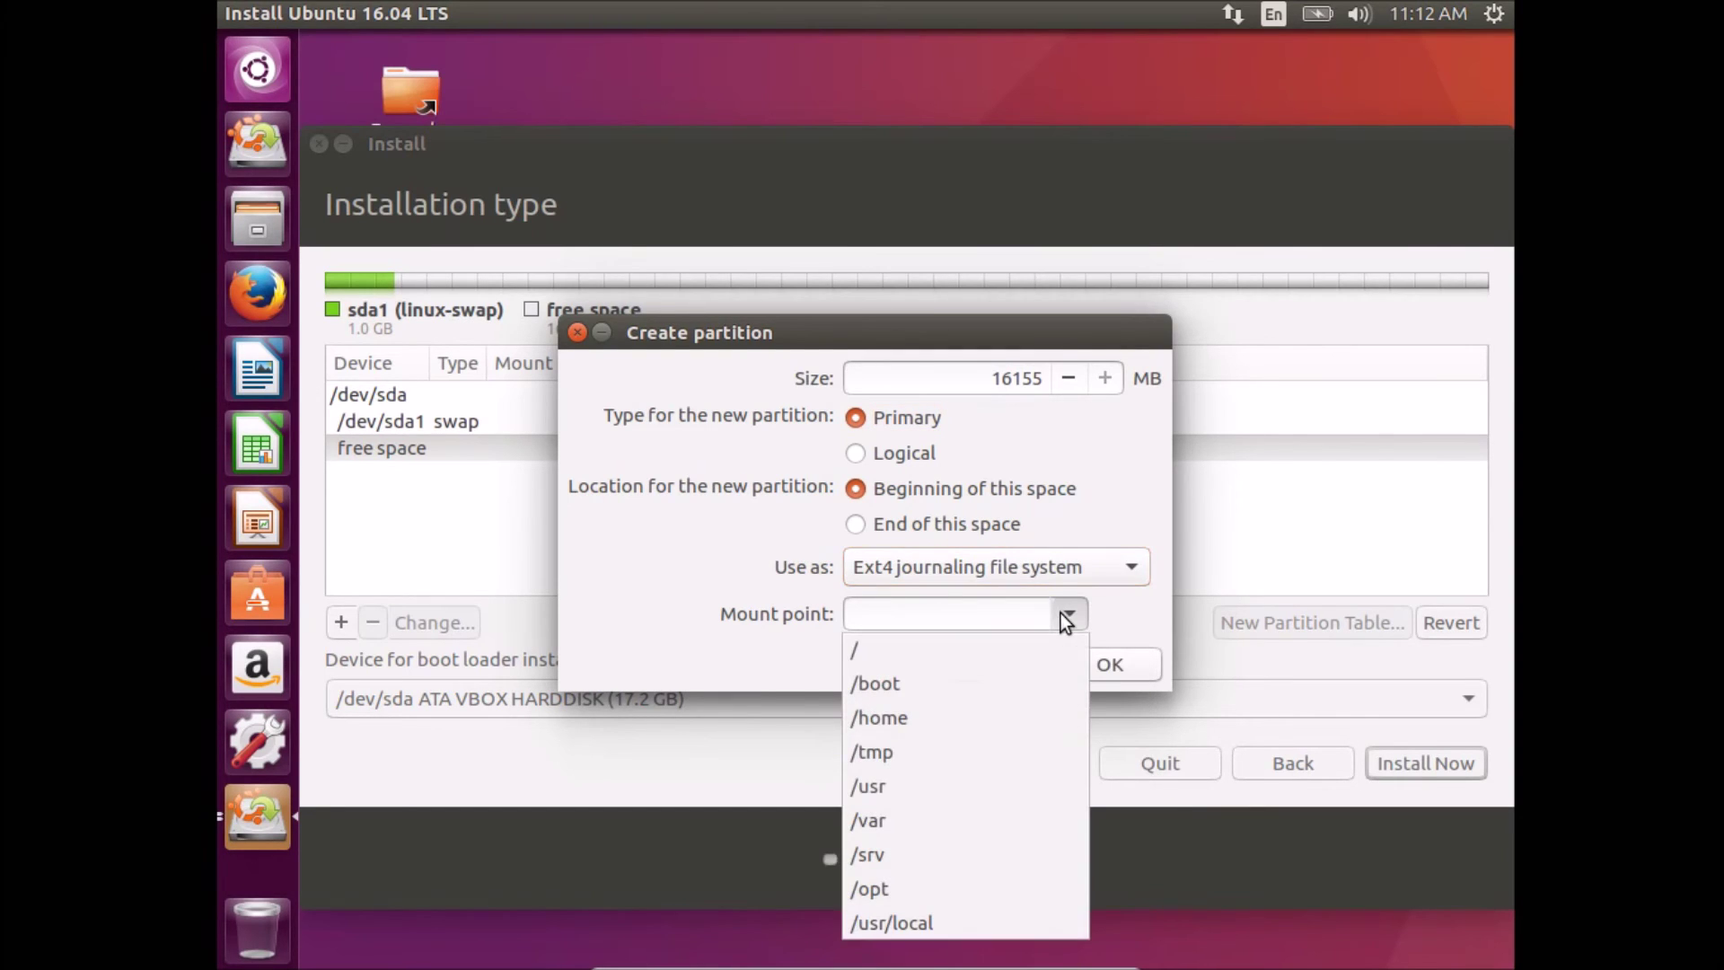
pyautogui.click(866, 665)
pyautogui.click(1114, 665)
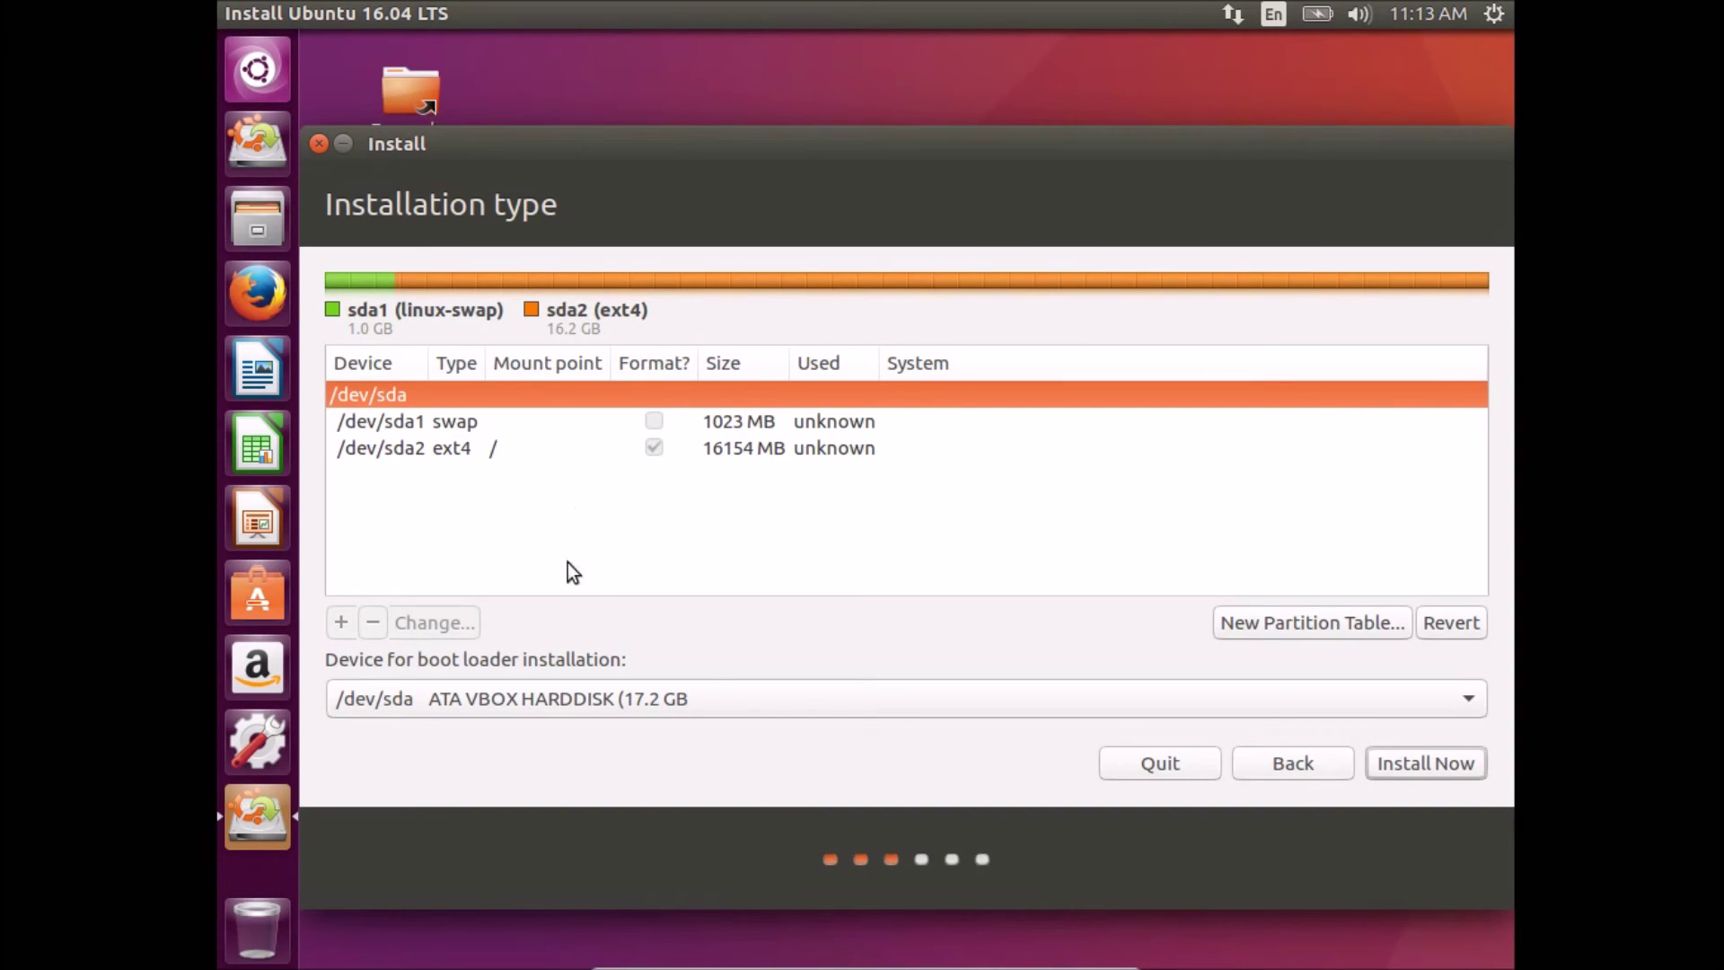
# Keep /dev/sda as the boot loader device and start the installation, accepting the partition changes
pyautogui.click(714, 682)
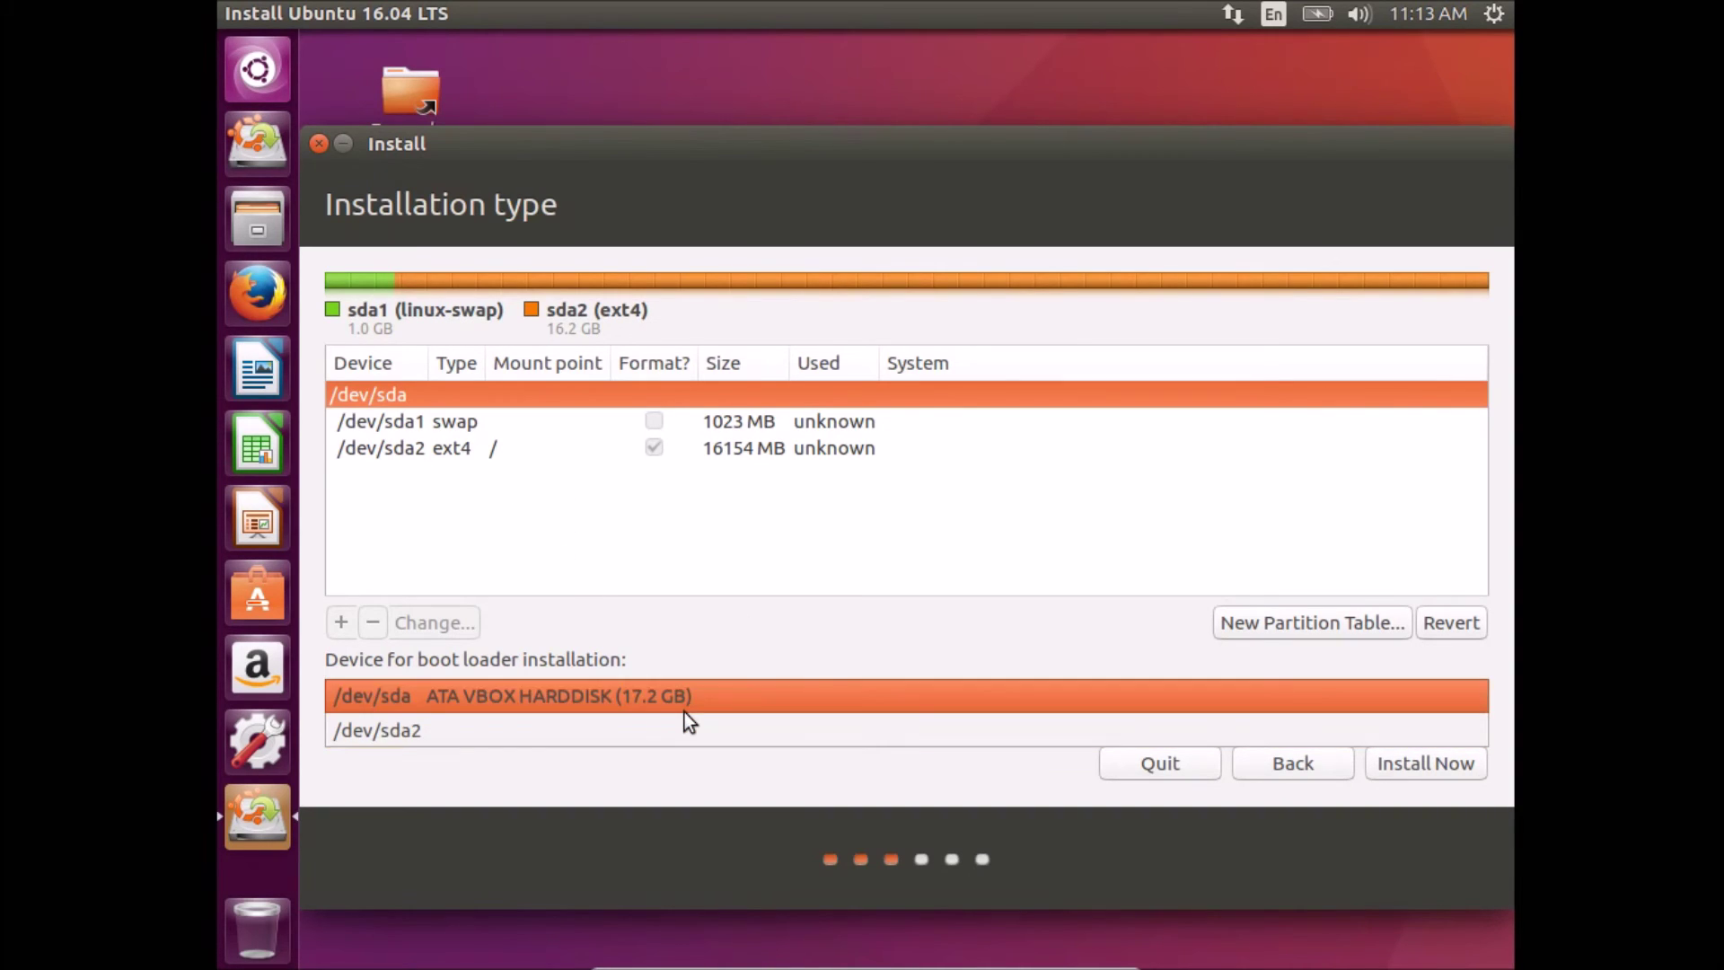
pyautogui.click(684, 709)
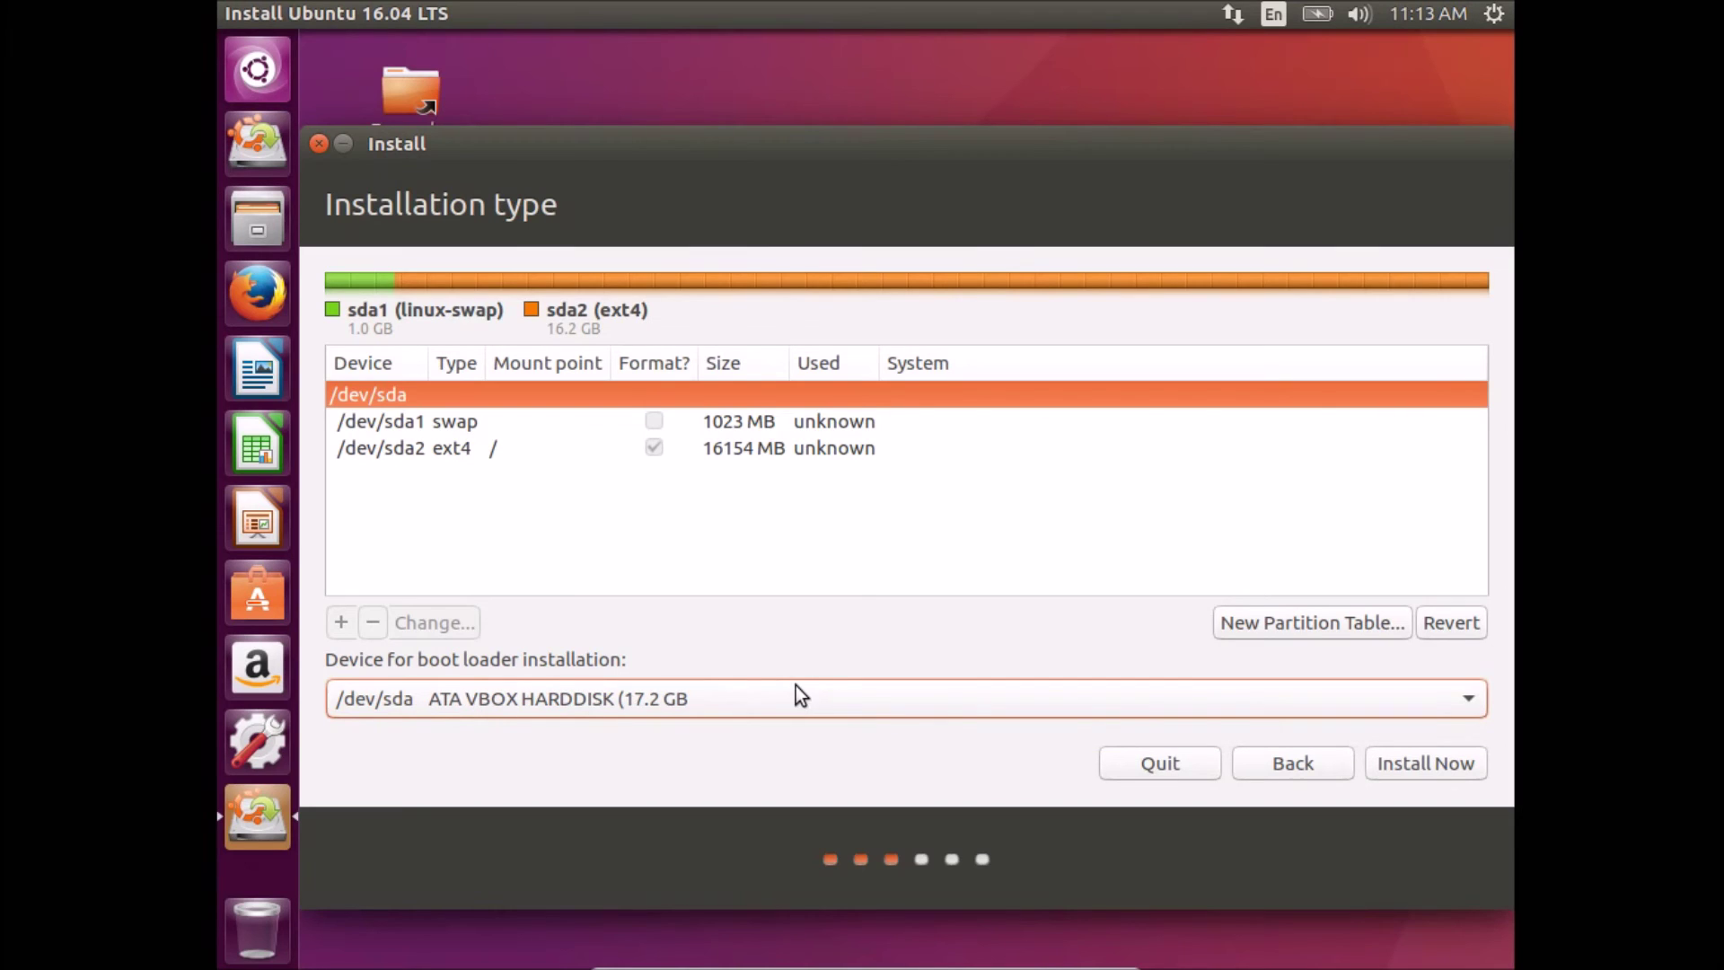
pyautogui.click(1402, 759)
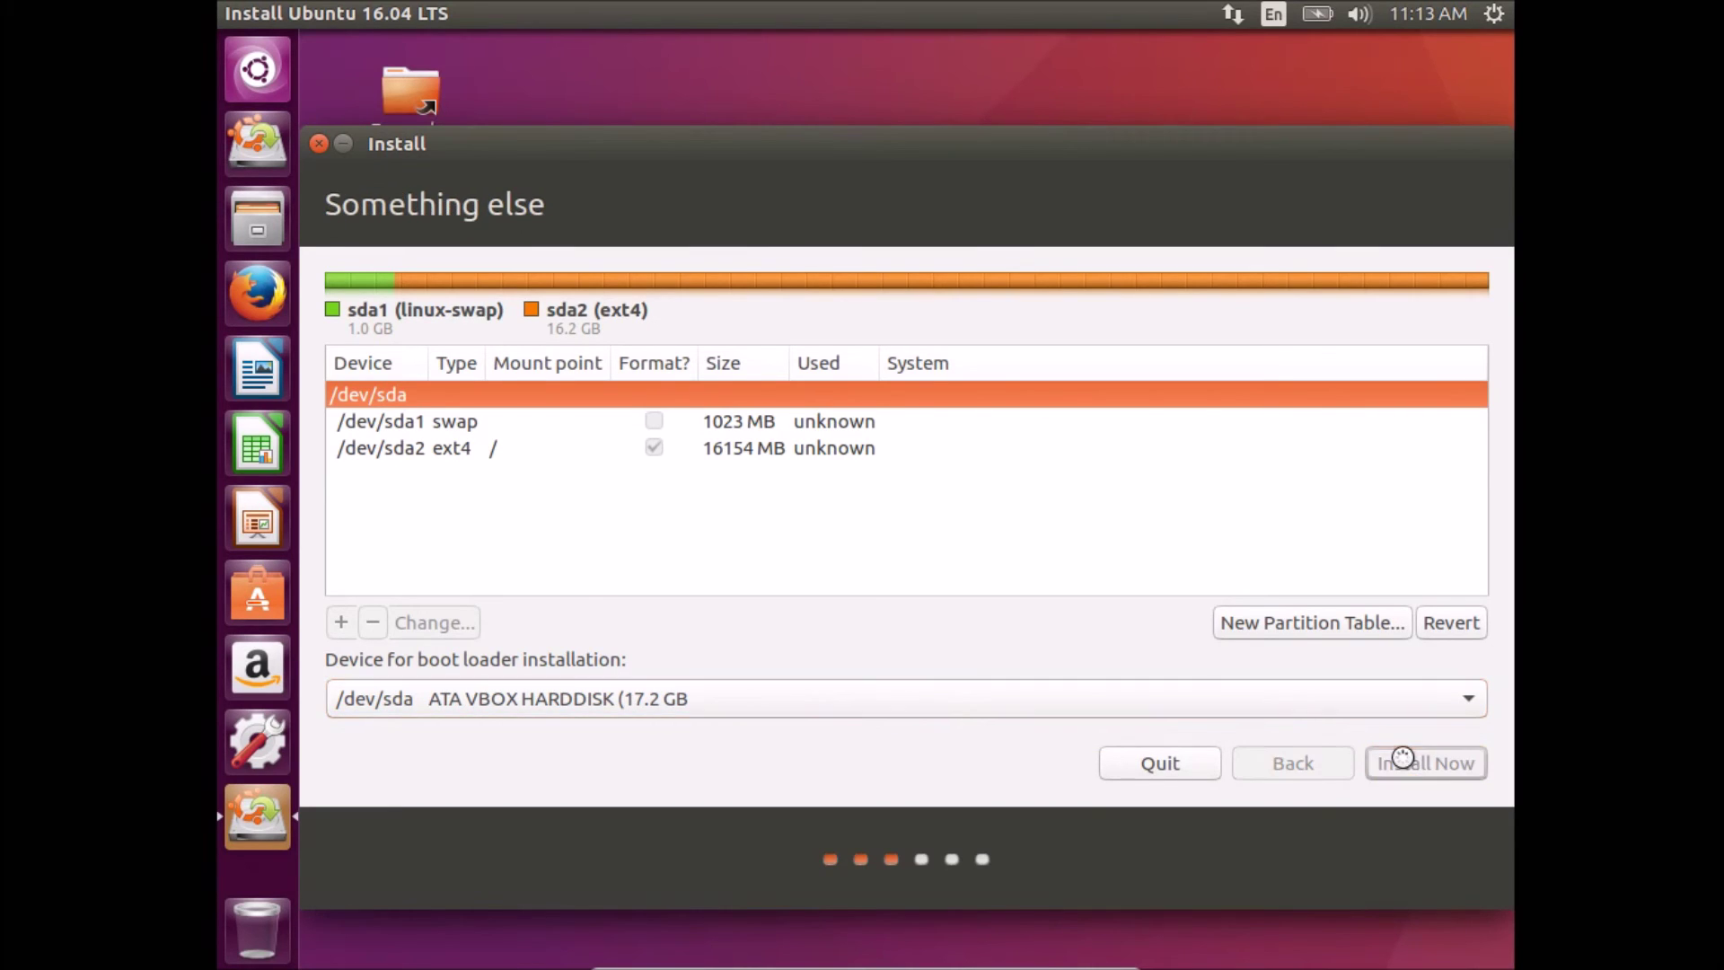
pyautogui.click(1399, 675)
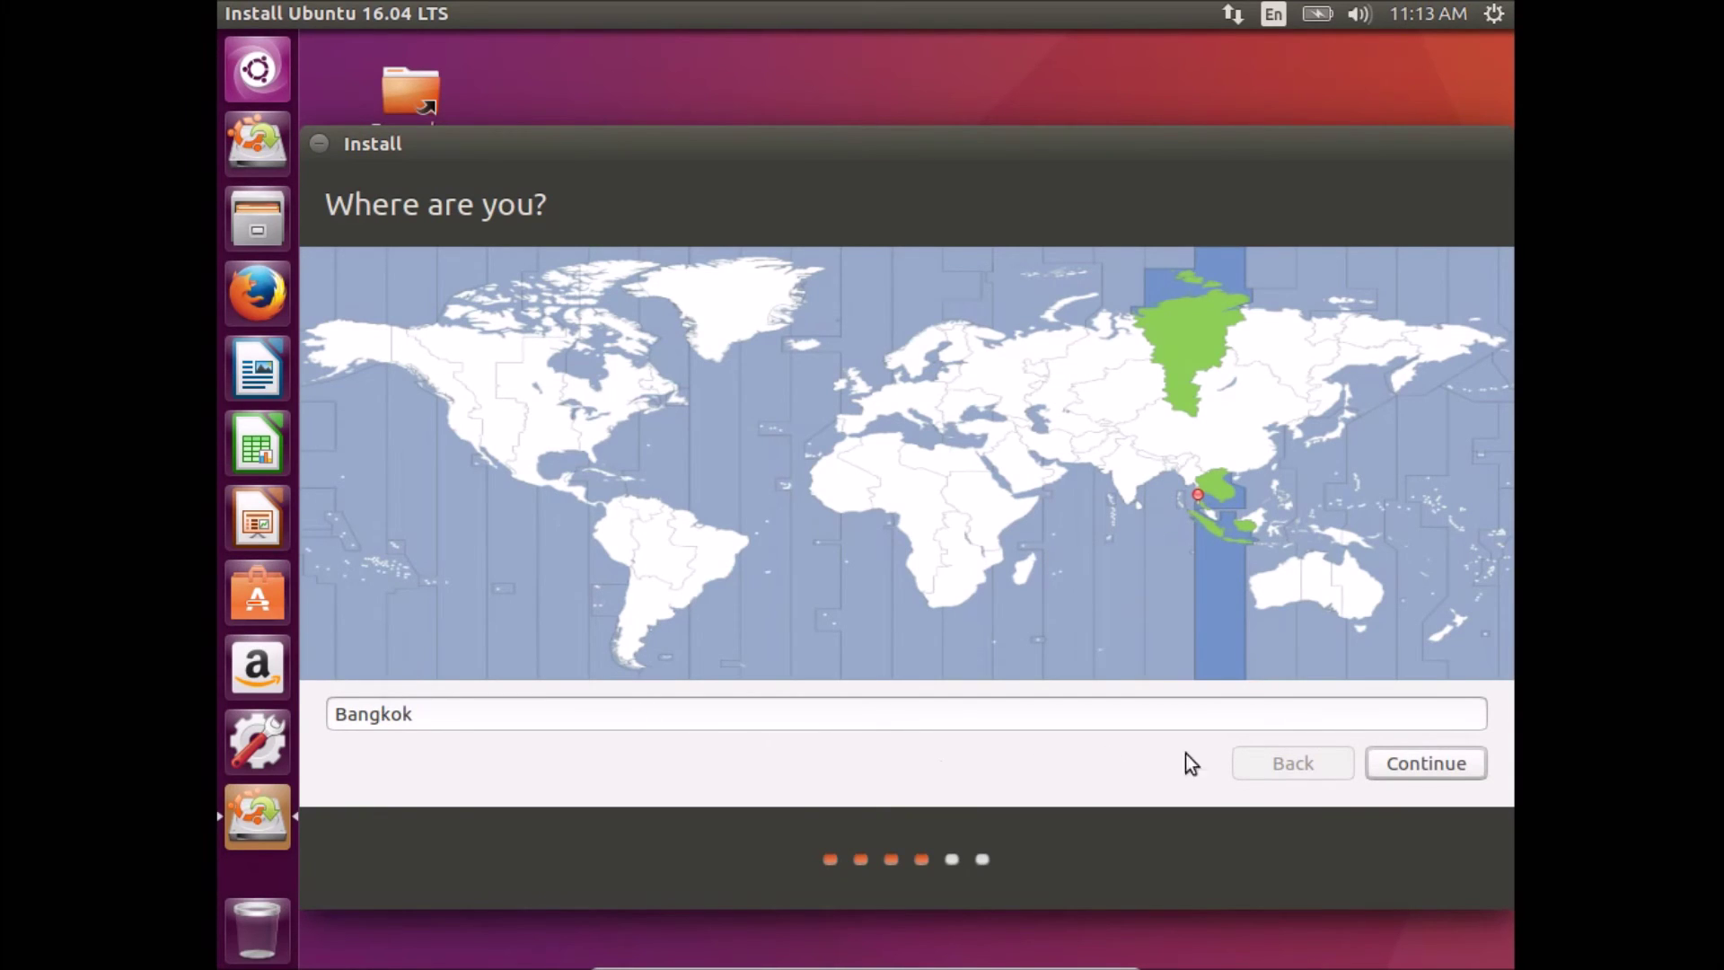
# Accept Bangkok as the location and Thai as the keyboard layout
pyautogui.click(1414, 764)
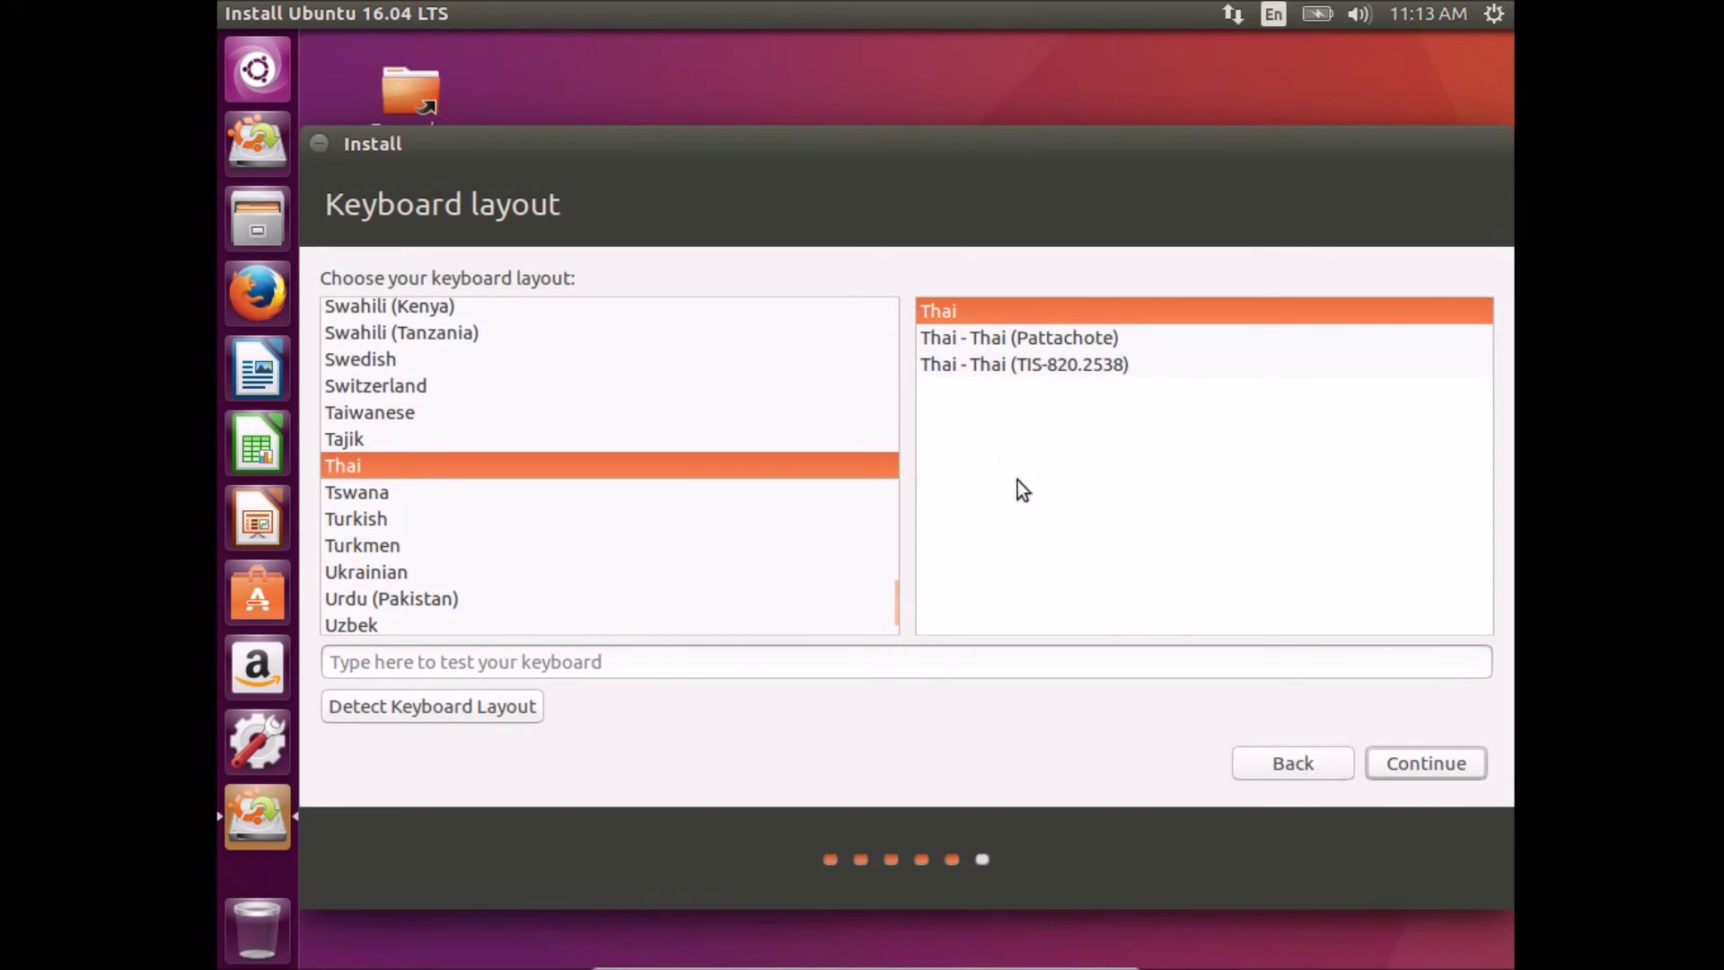
pyautogui.click(1403, 747)
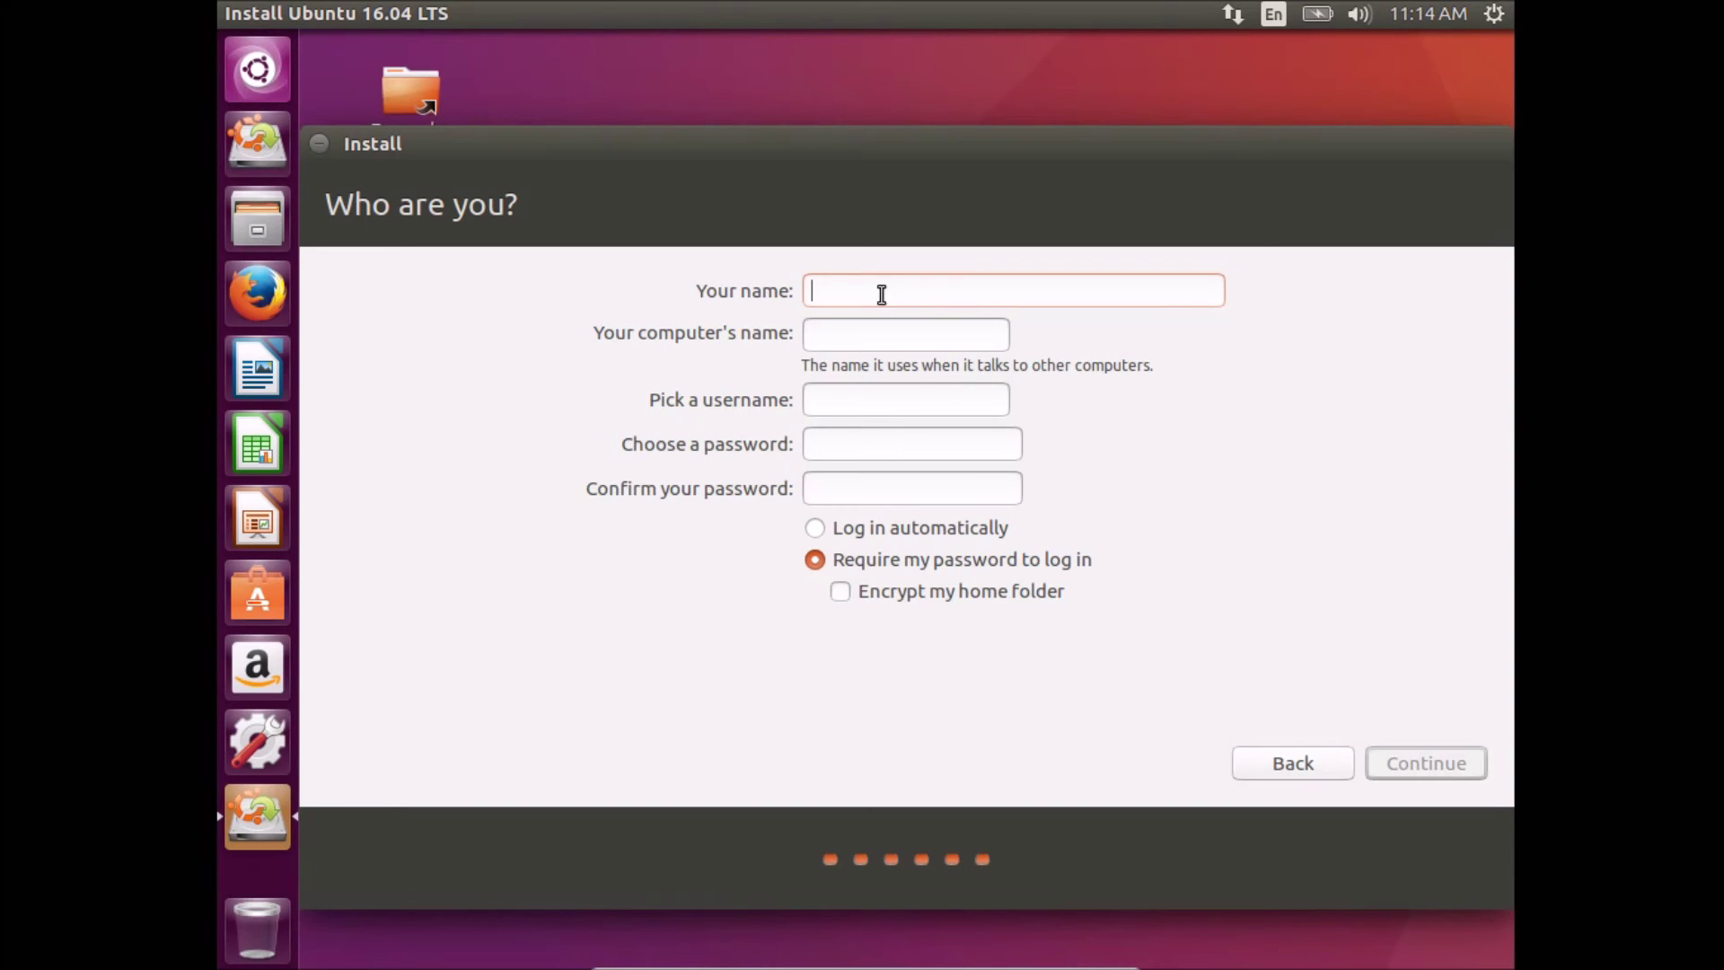
# Enter the user's name and replace the ending of the suggested computer name after the hyphen with PC
pyautogui.write('Paploen')
pyautogui.click(885, 334)
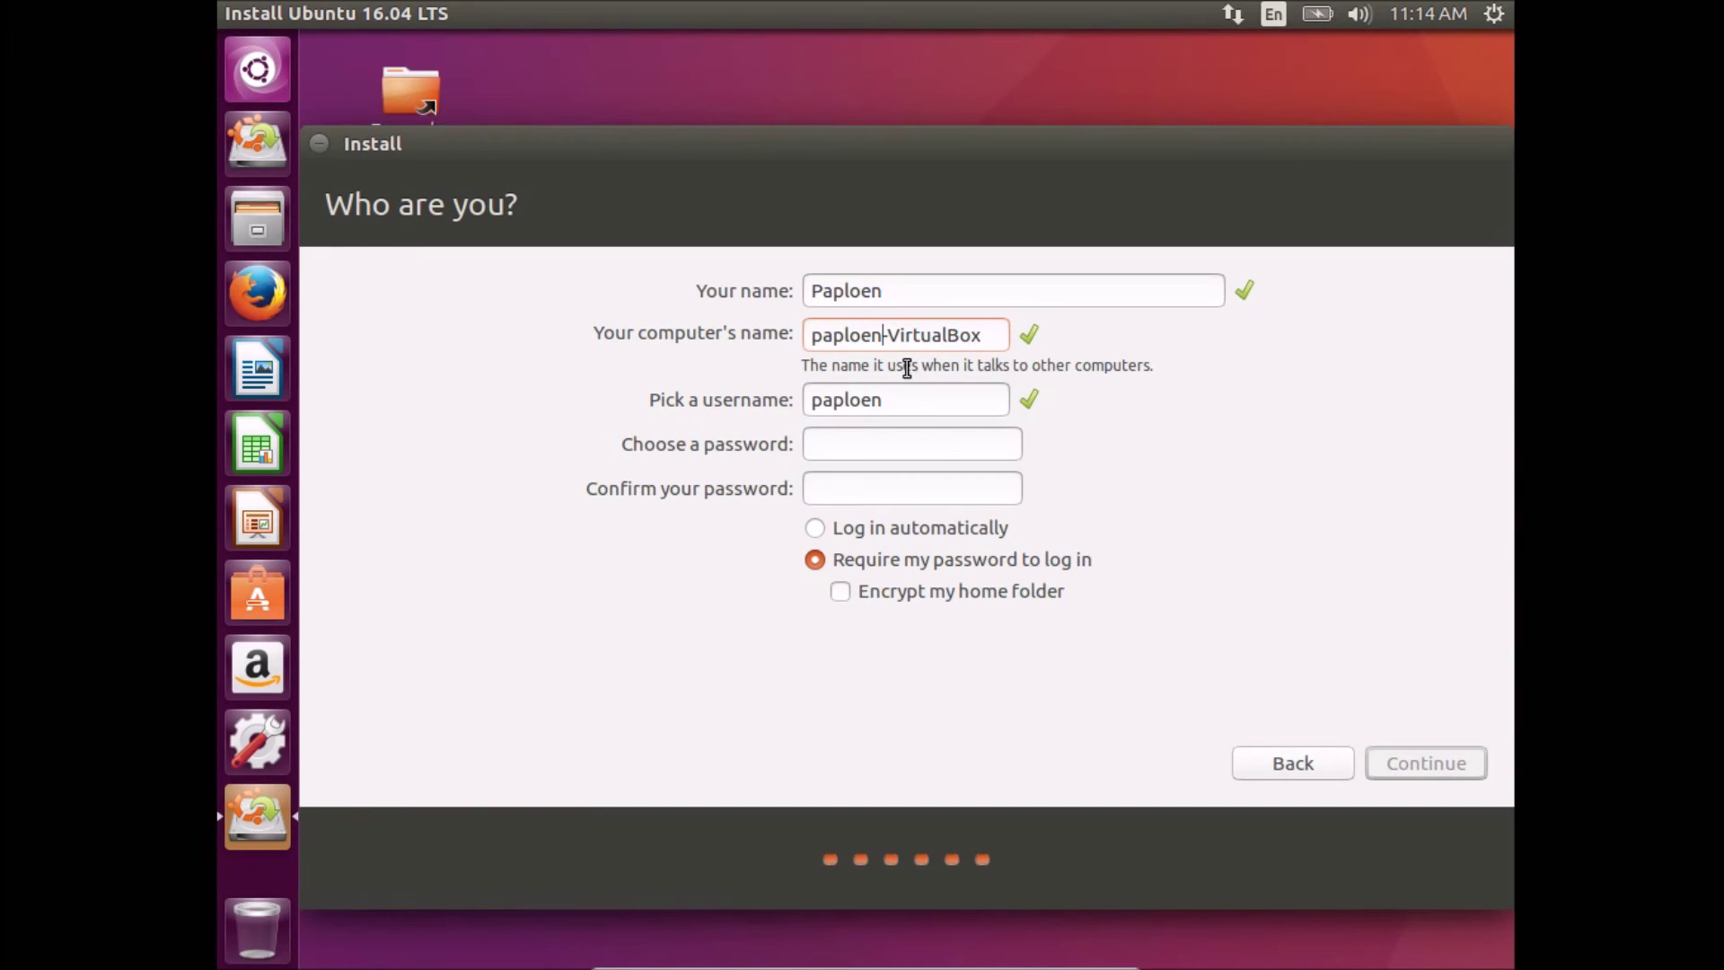
pyautogui.moveTo(988, 335); pyautogui.dragTo(889, 334)
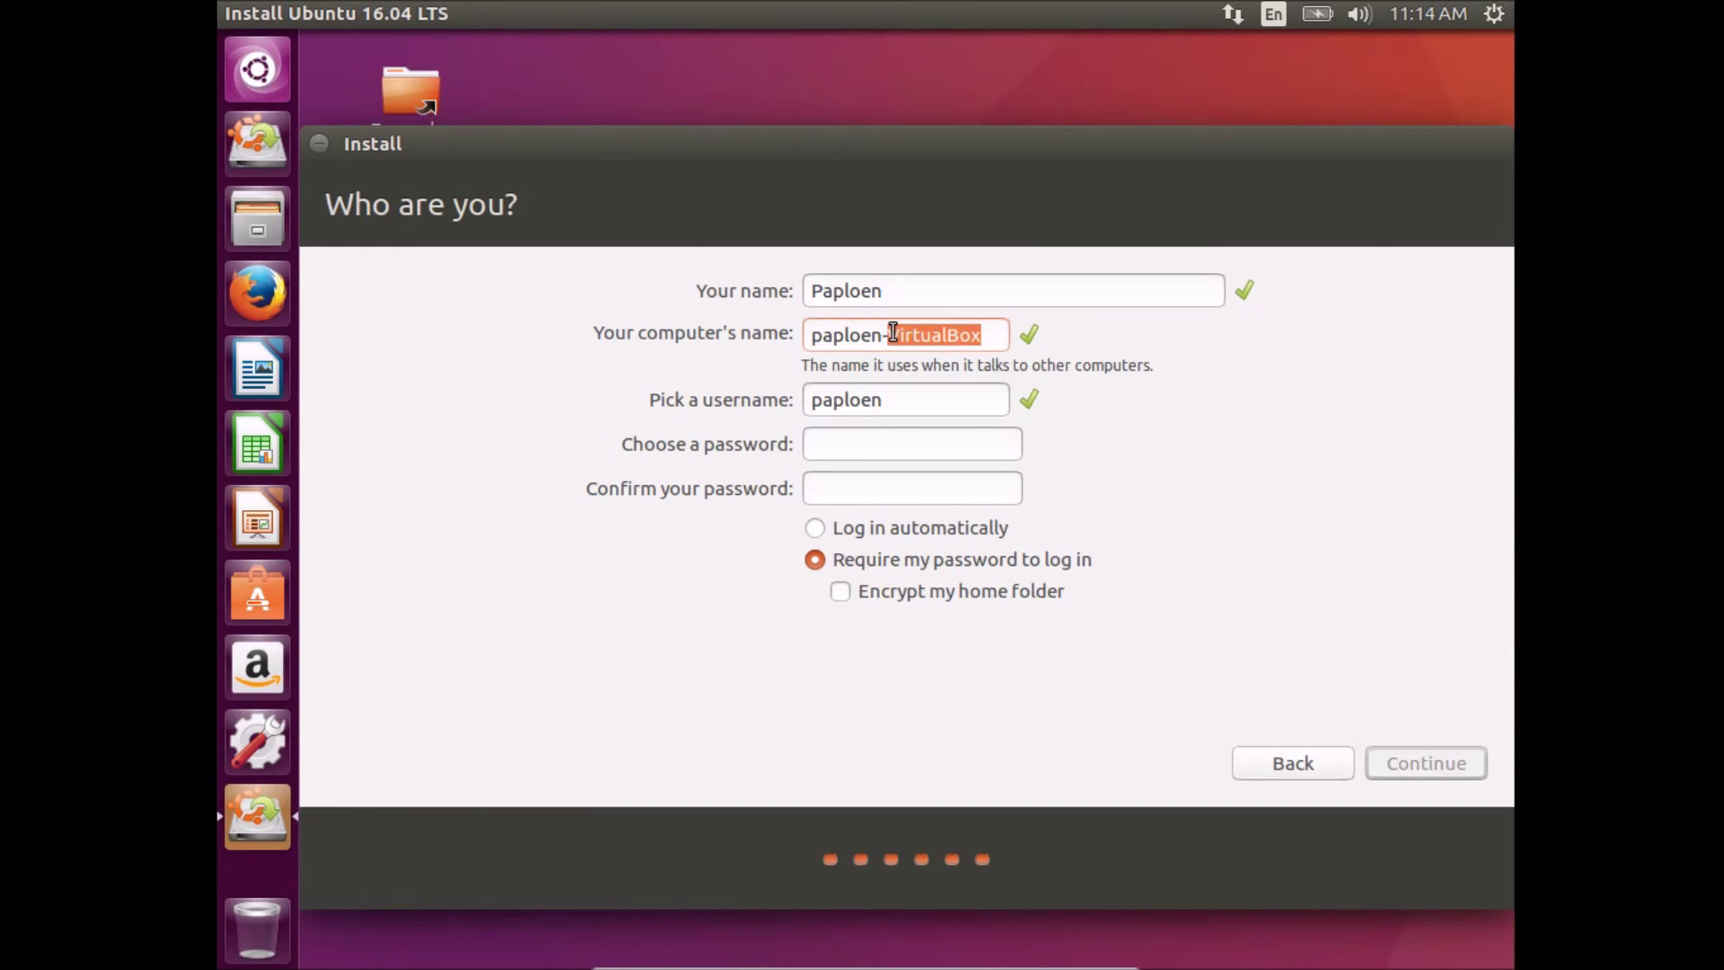
pyautogui.write('PC')
# Enter and confirm the account password, and set the account to log in automatically
pyautogui.click(847, 449)
pyautogui.write('******')
pyautogui.press('Tab')
pyautogui.write('******')
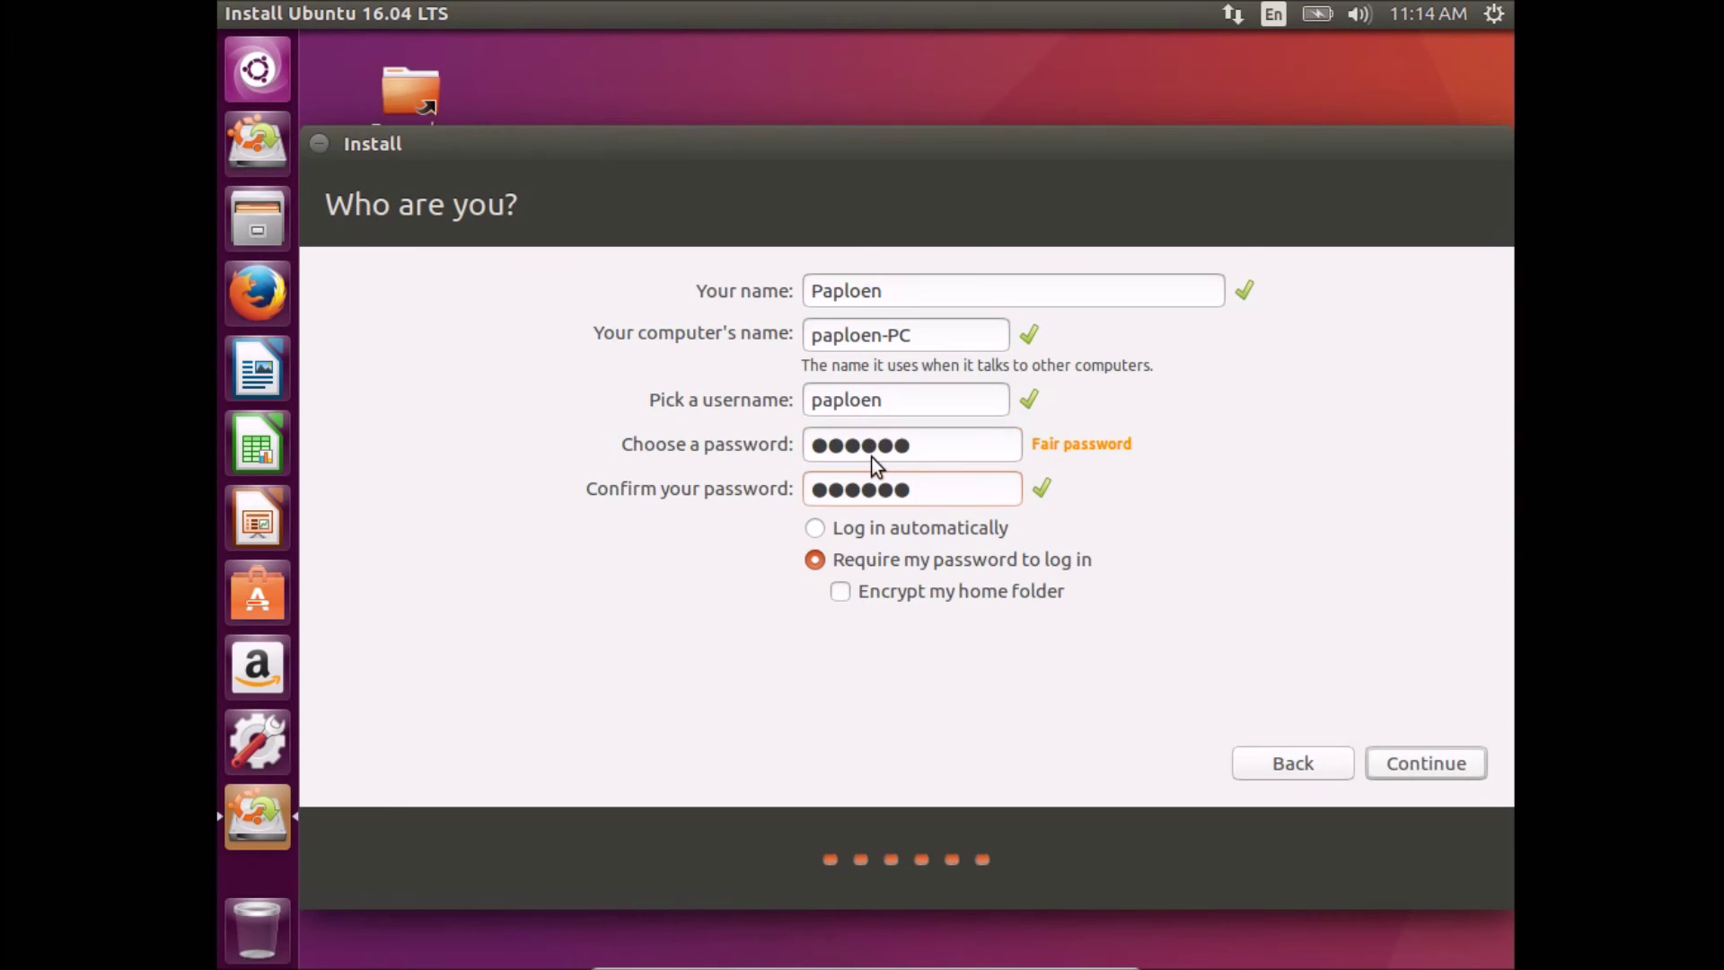
pyautogui.click(815, 532)
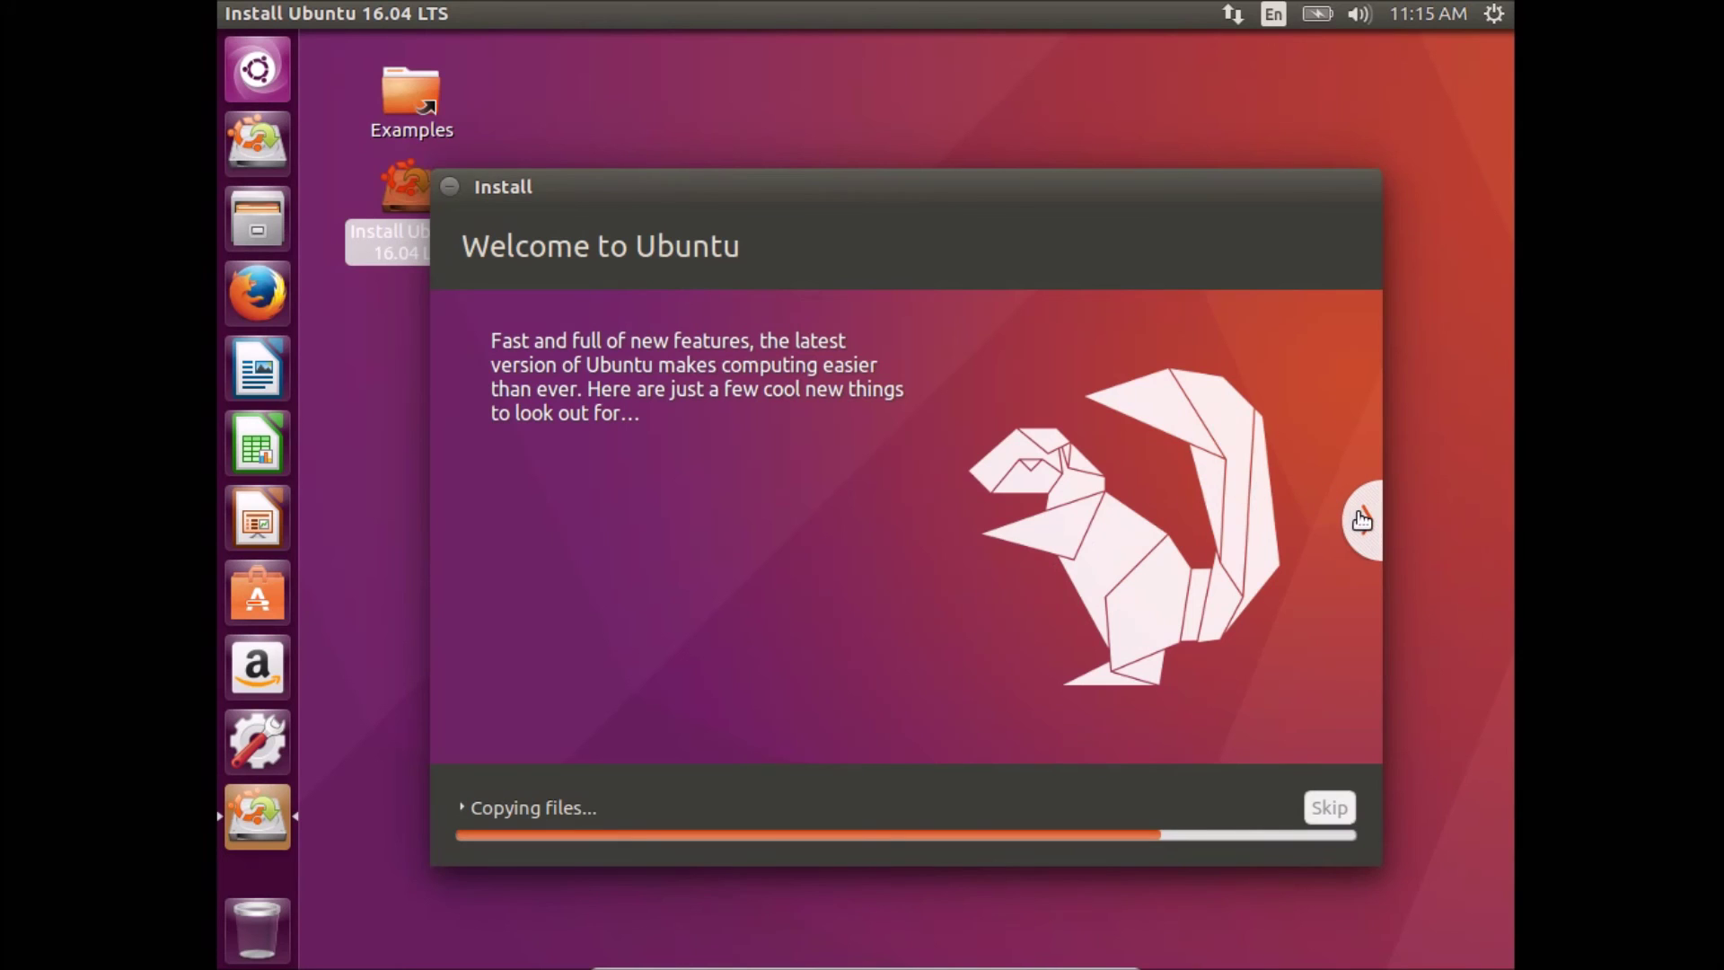
# Browse the welcome slideshow while files are copied, and restart the computer once the installation has finished
pyautogui.click(1363, 519)
pyautogui.click(1362, 519)
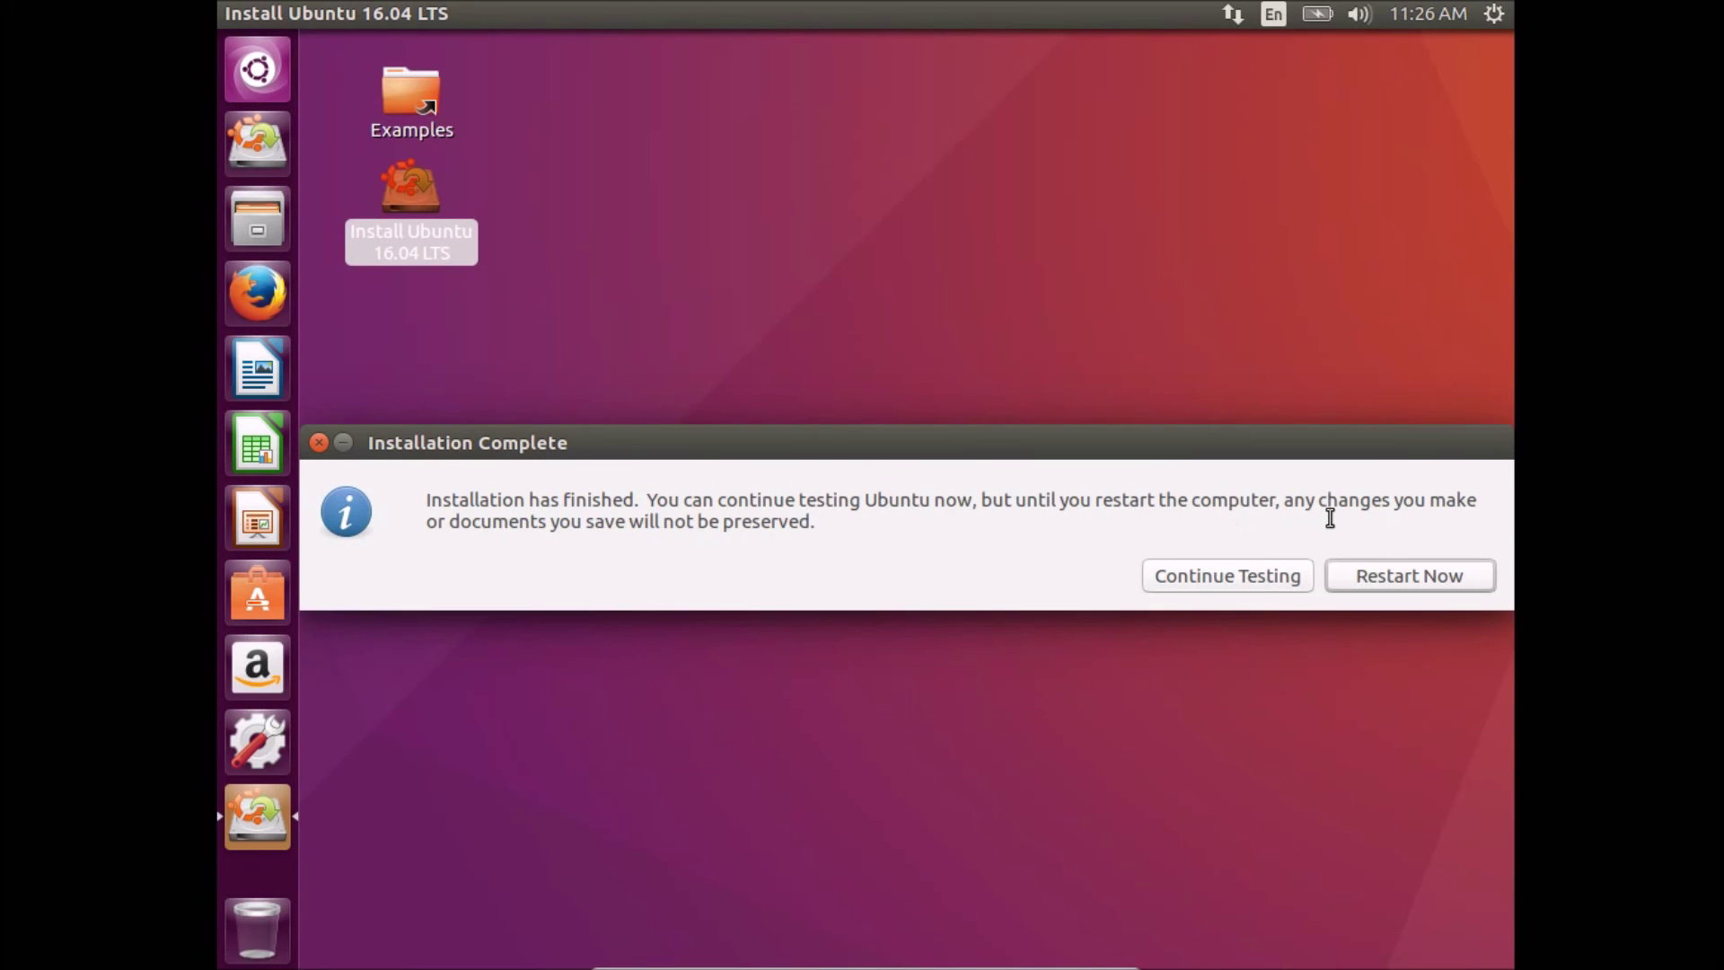
pyautogui.click(1388, 574)
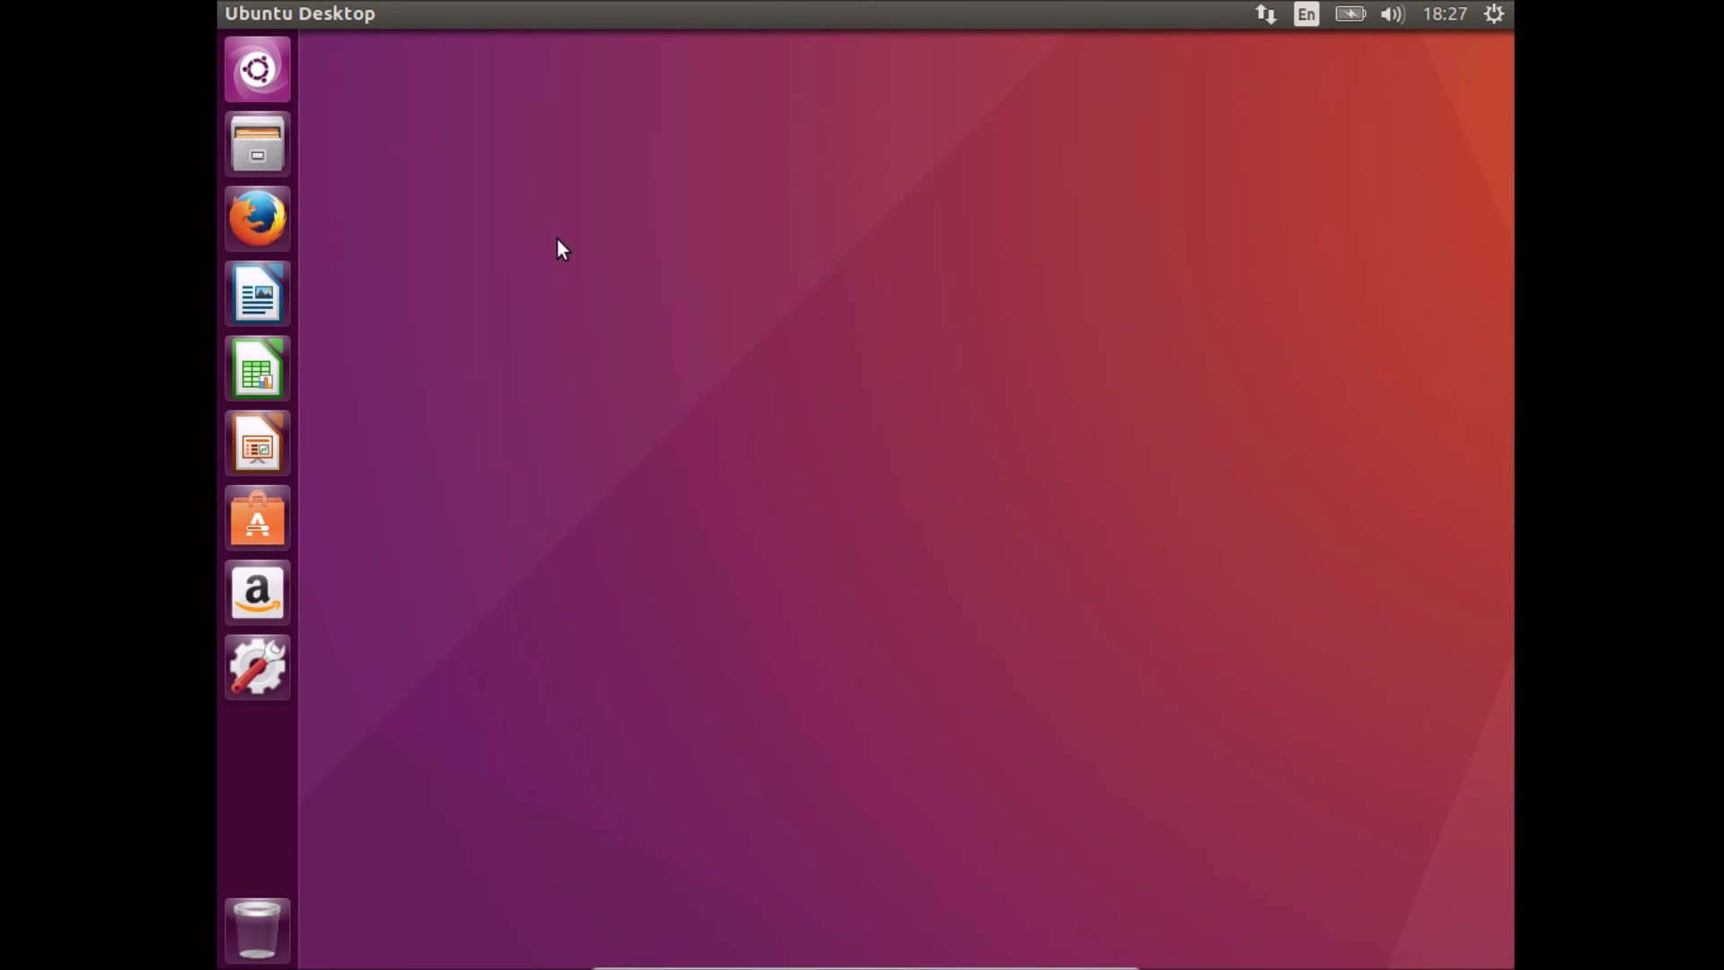
# Open the Dash's applications view and expand the list of installed applications
pyautogui.click(268, 89)
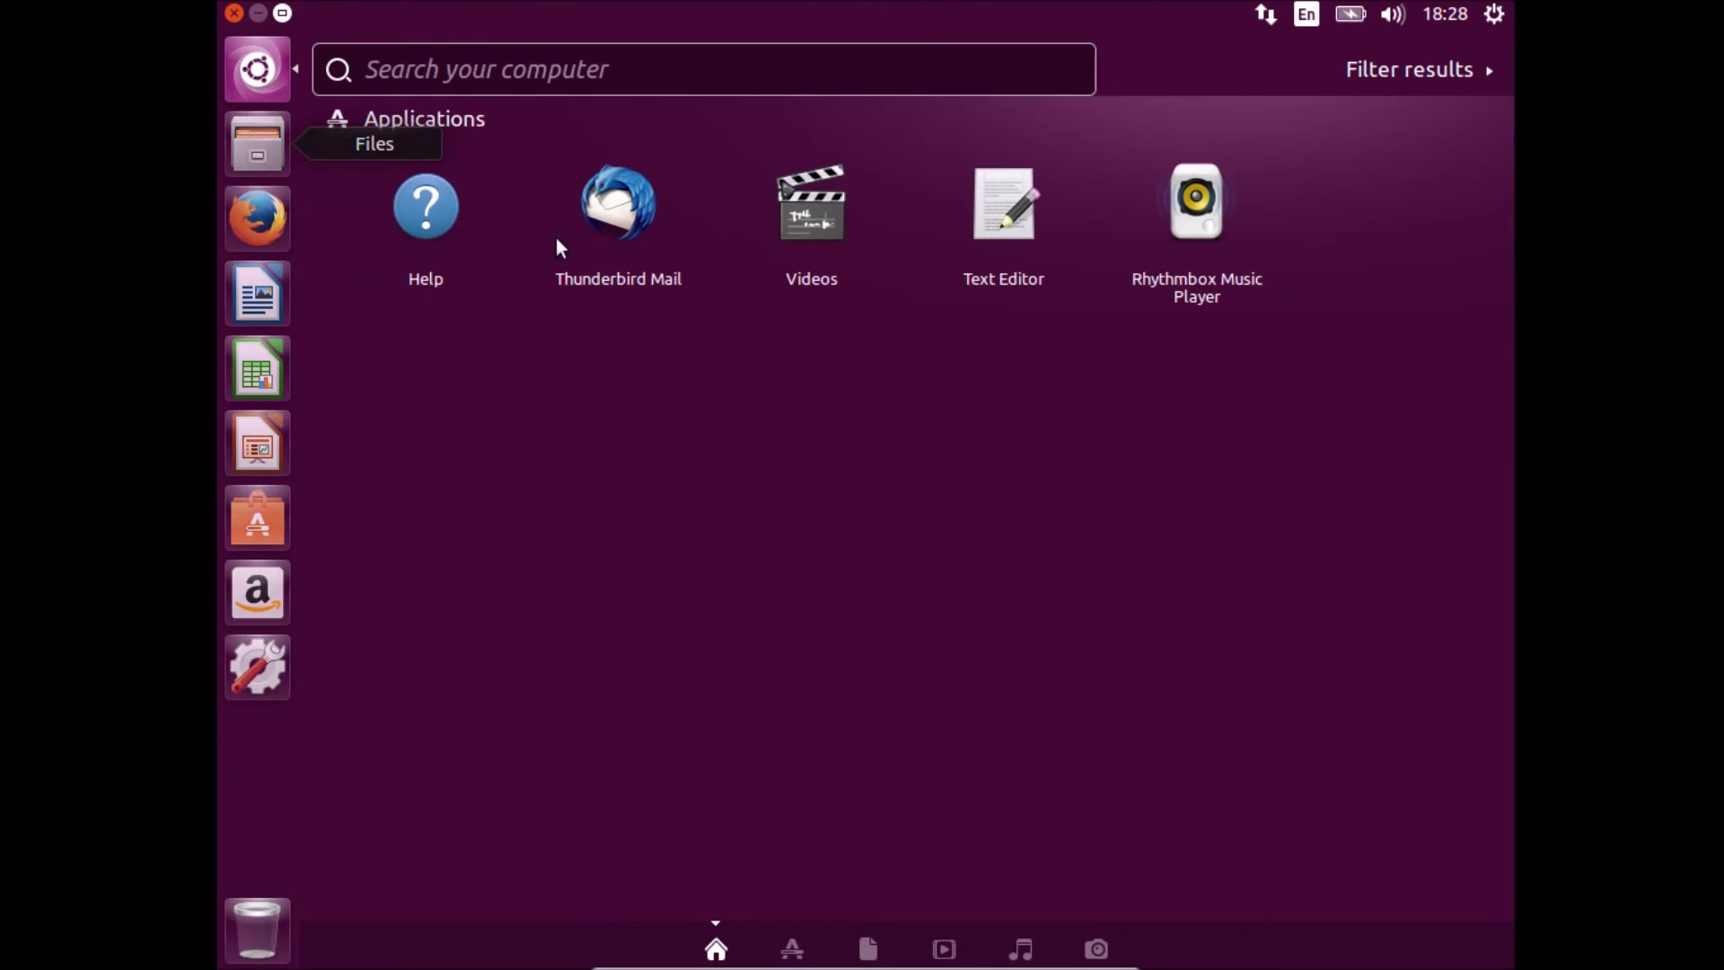
pyautogui.click(793, 939)
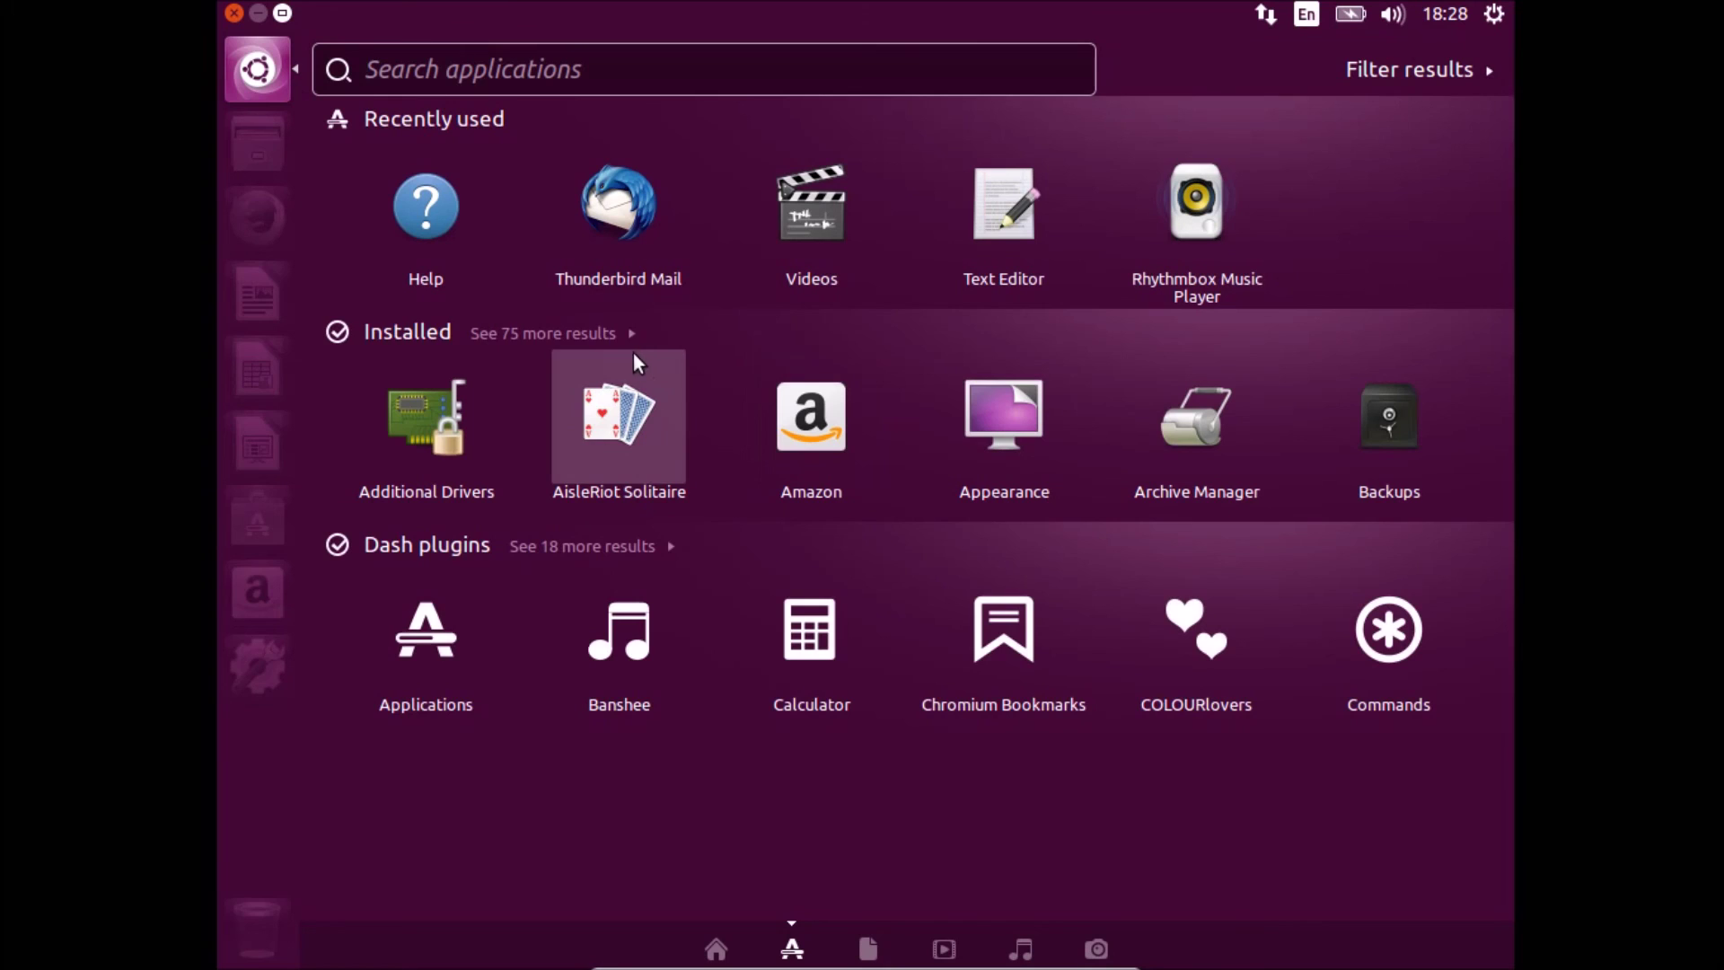
pyautogui.click(623, 340)
# Look through the full list of installed applications and close the Dash
pyautogui.scroll(-1, 720, 385)
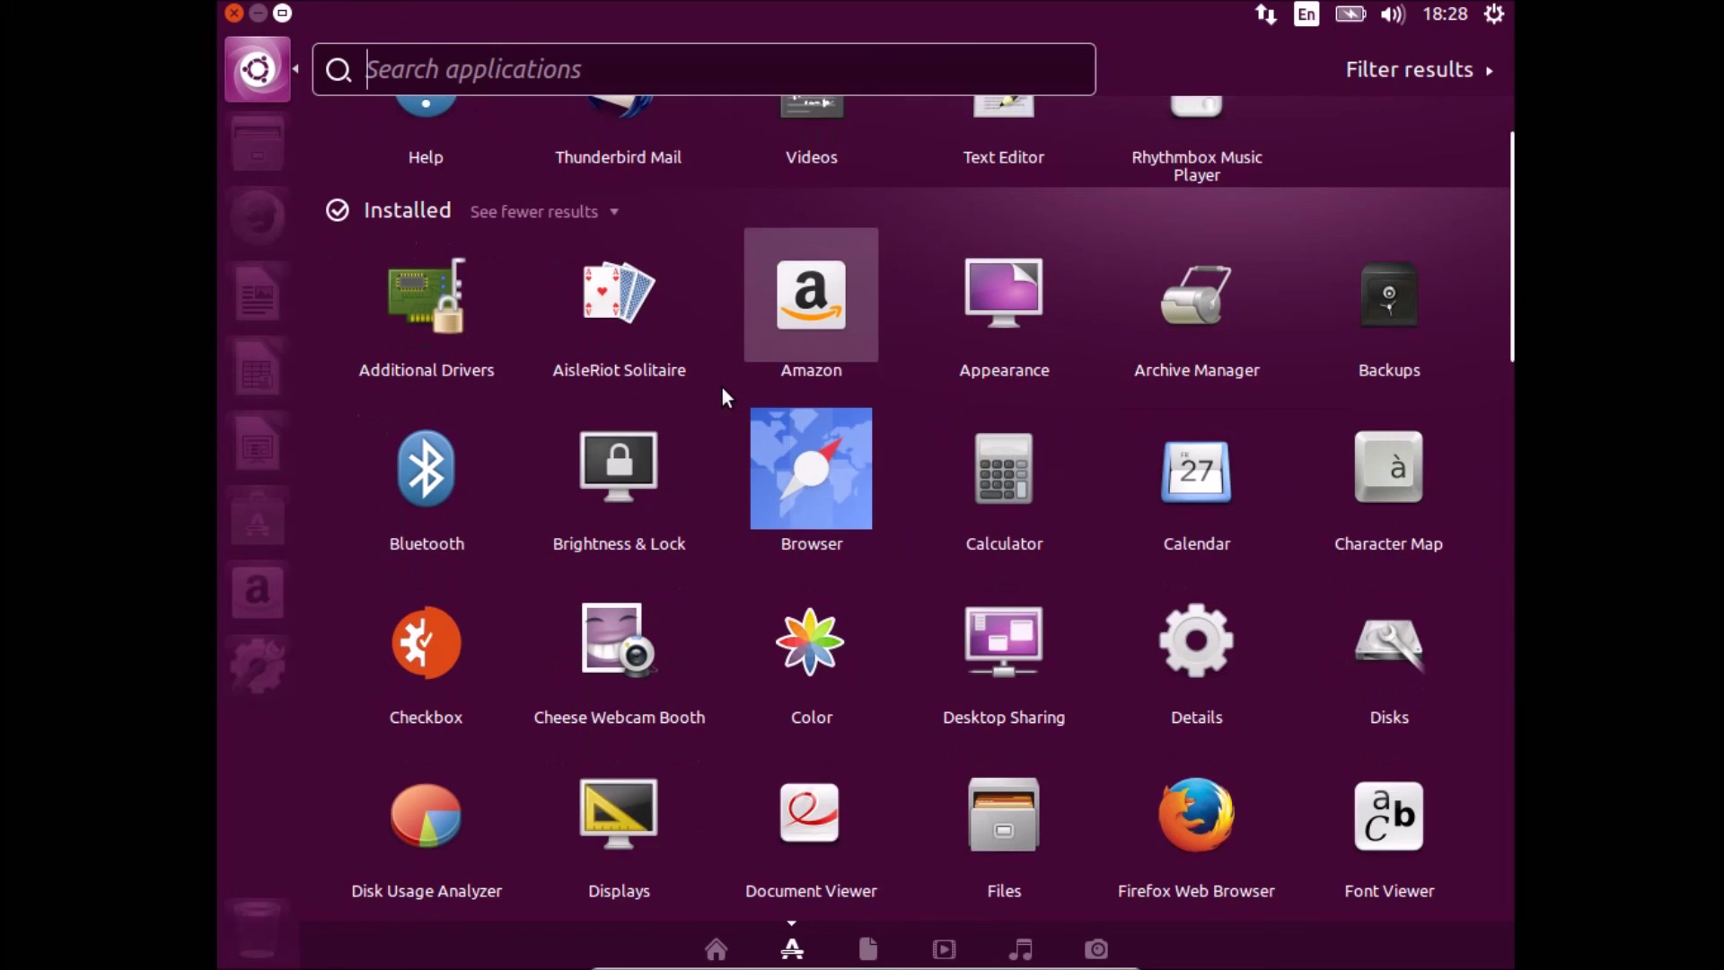
pyautogui.scroll(-1, 723, 386)
pyautogui.scroll(-4, 723, 386)
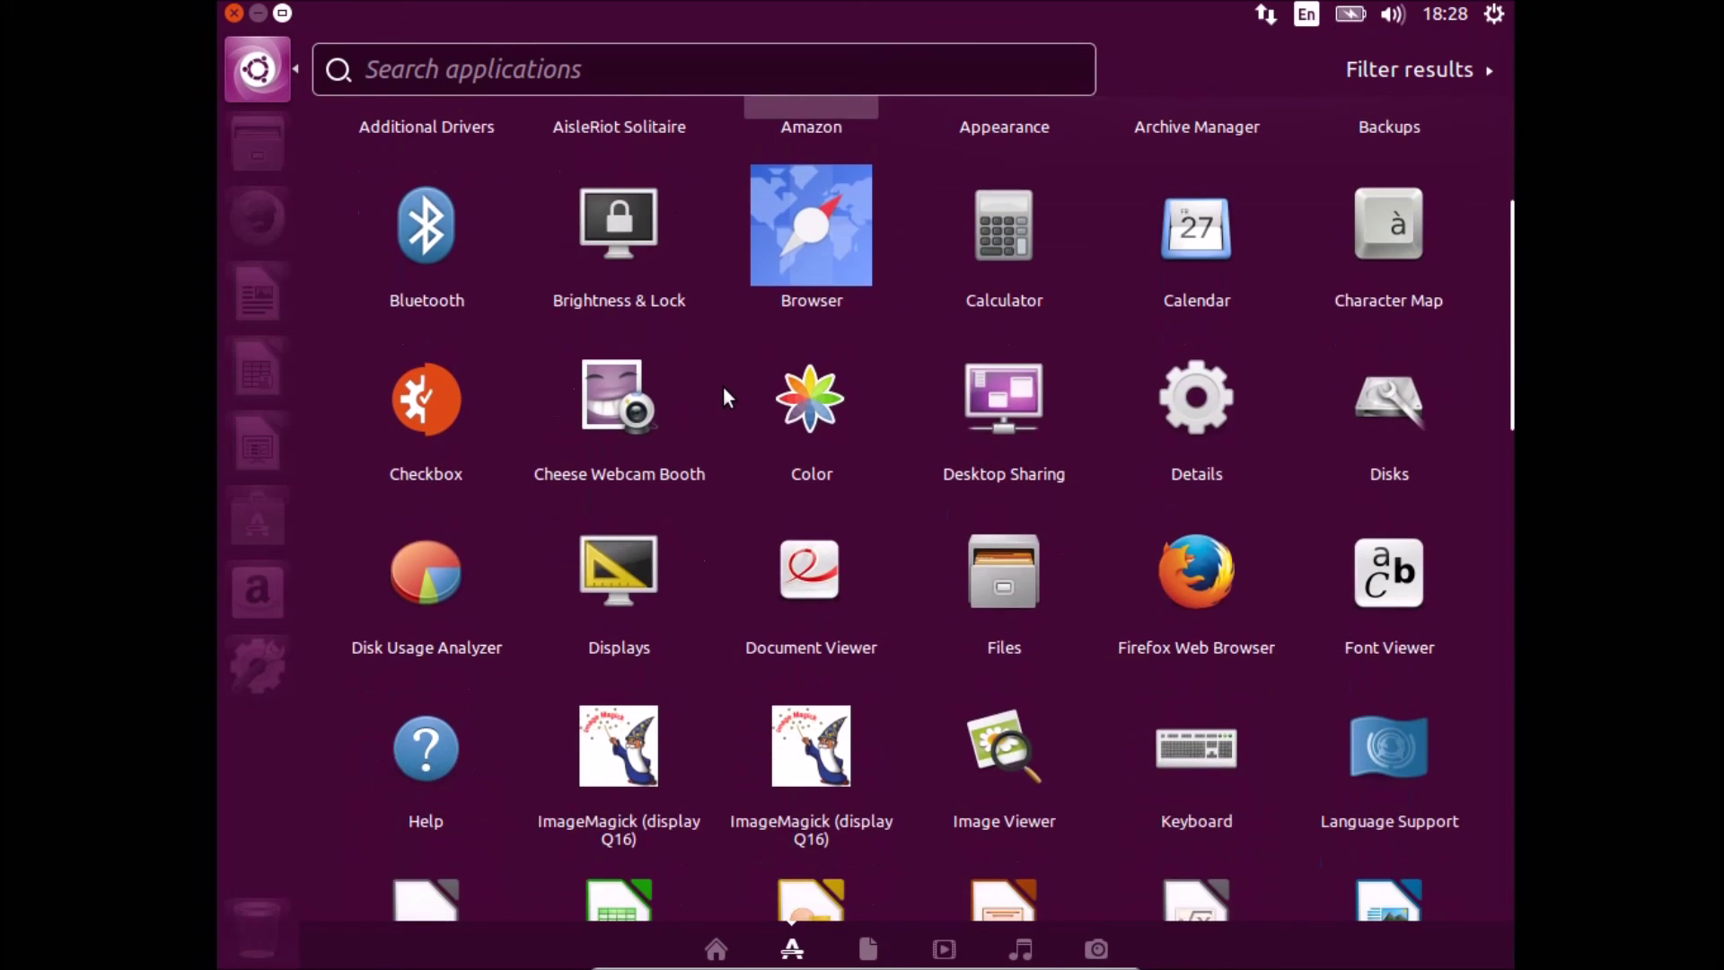
pyautogui.scroll(1, 1117, 320)
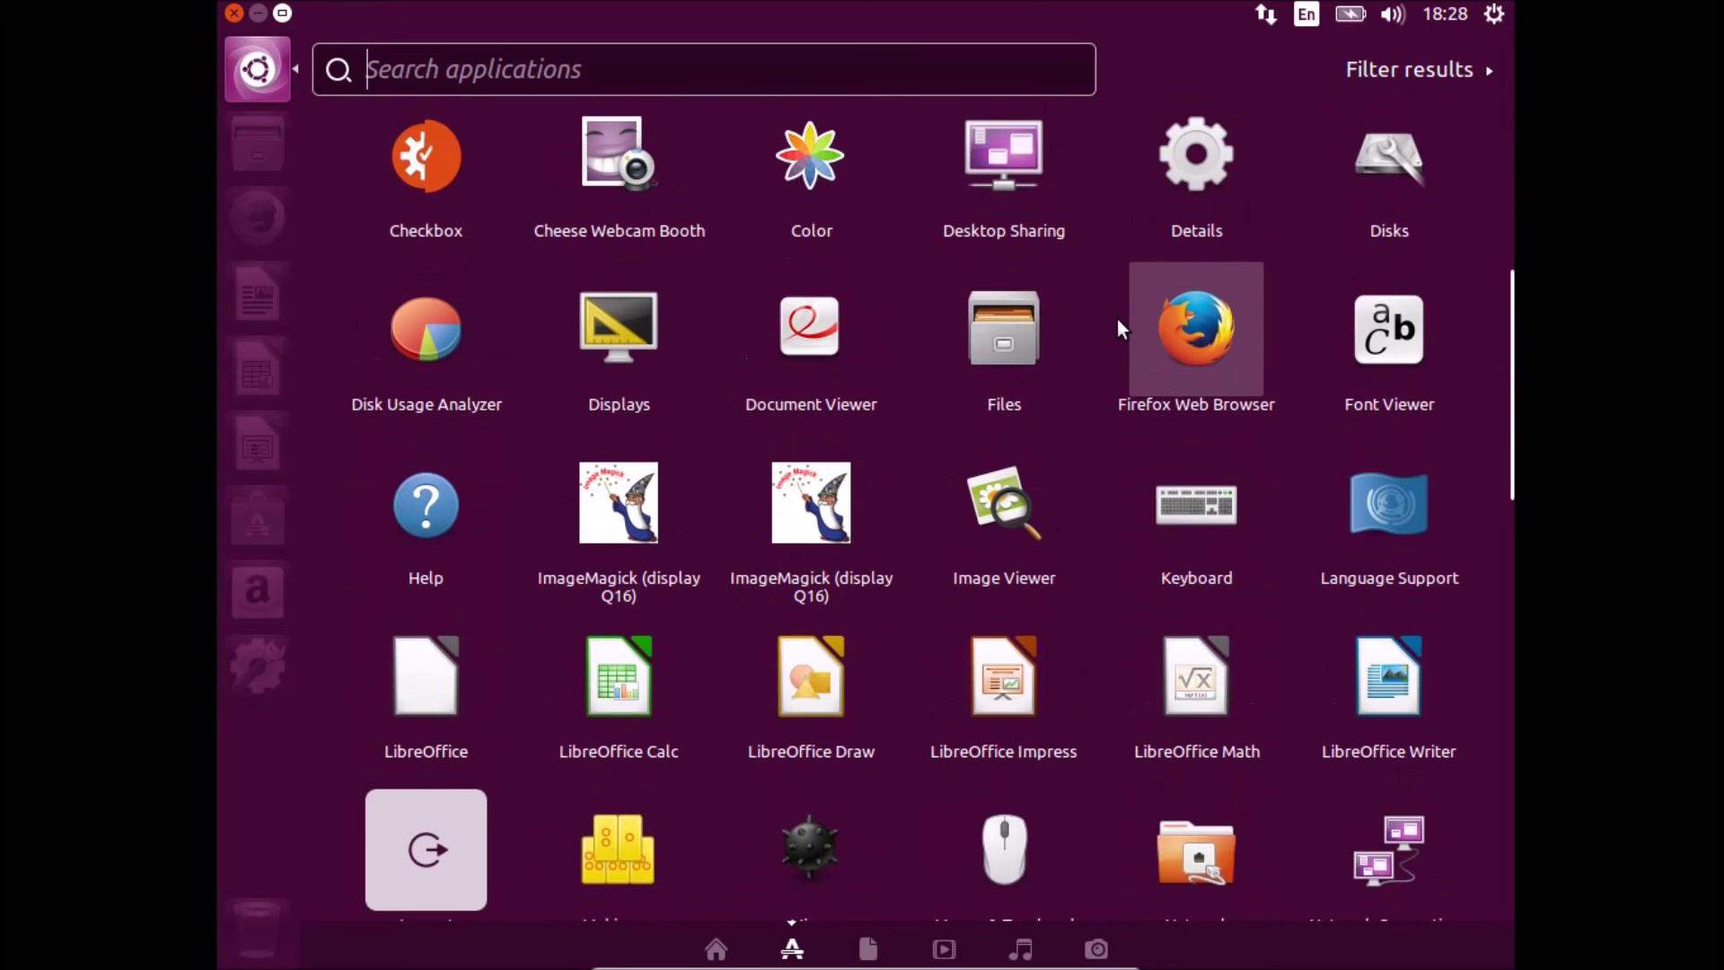
pyautogui.scroll(-3, 1117, 320)
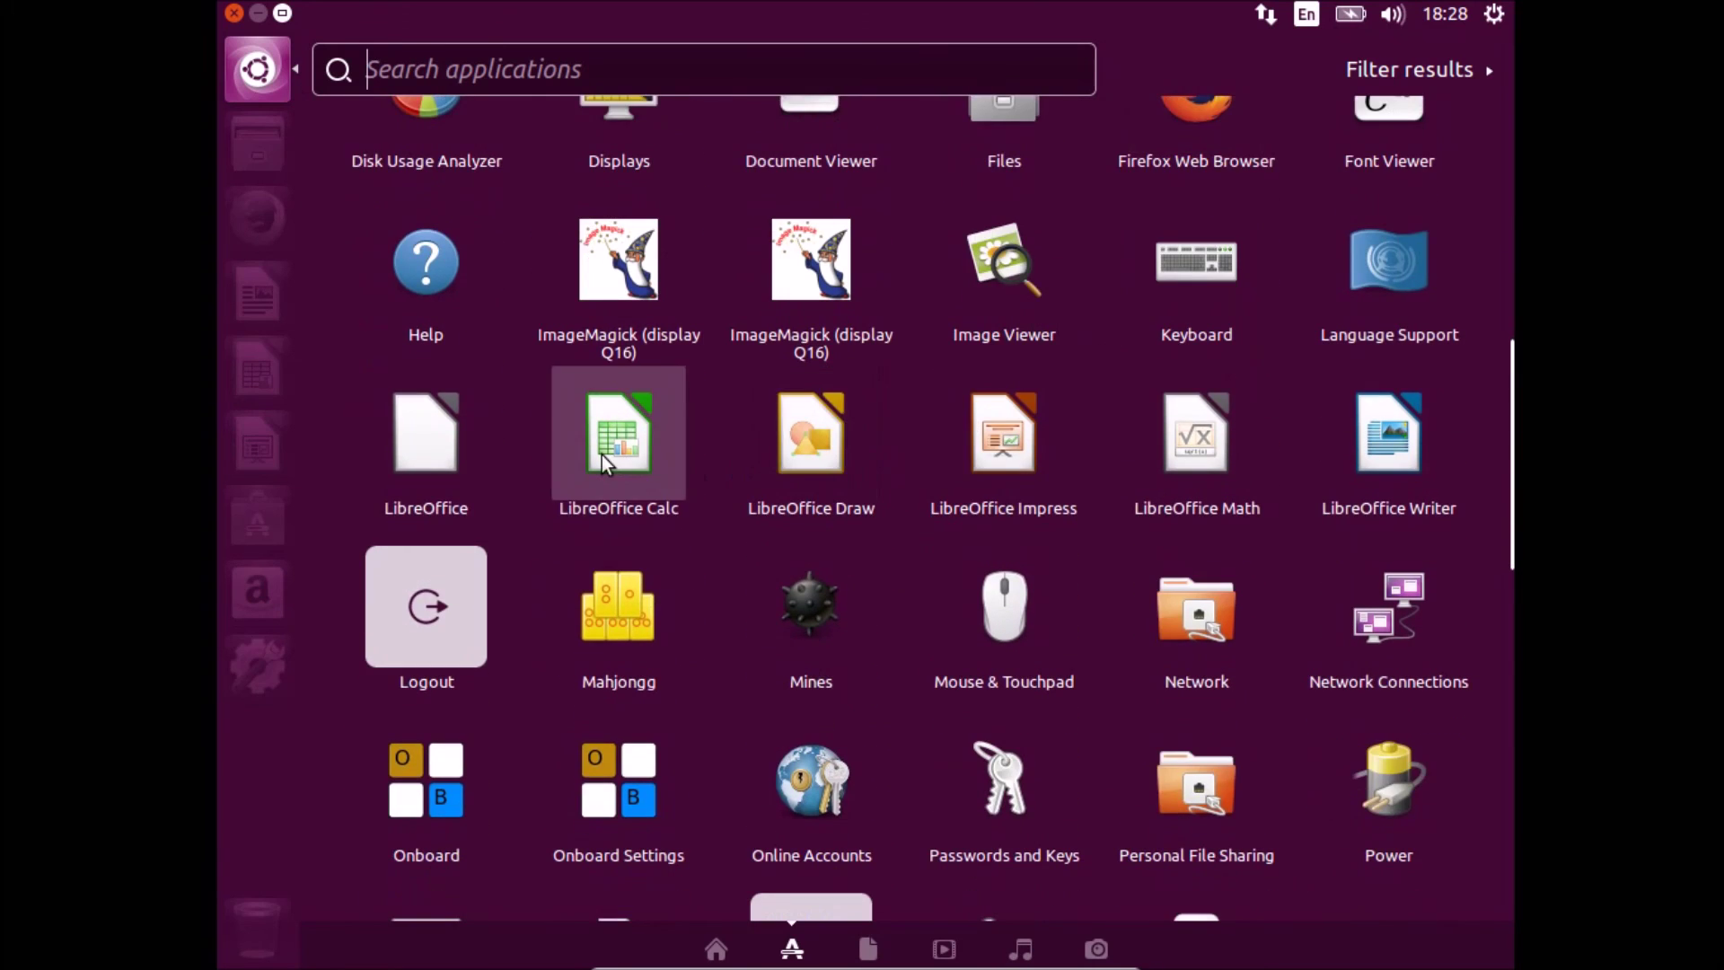
pyautogui.scroll(-3, 697, 472)
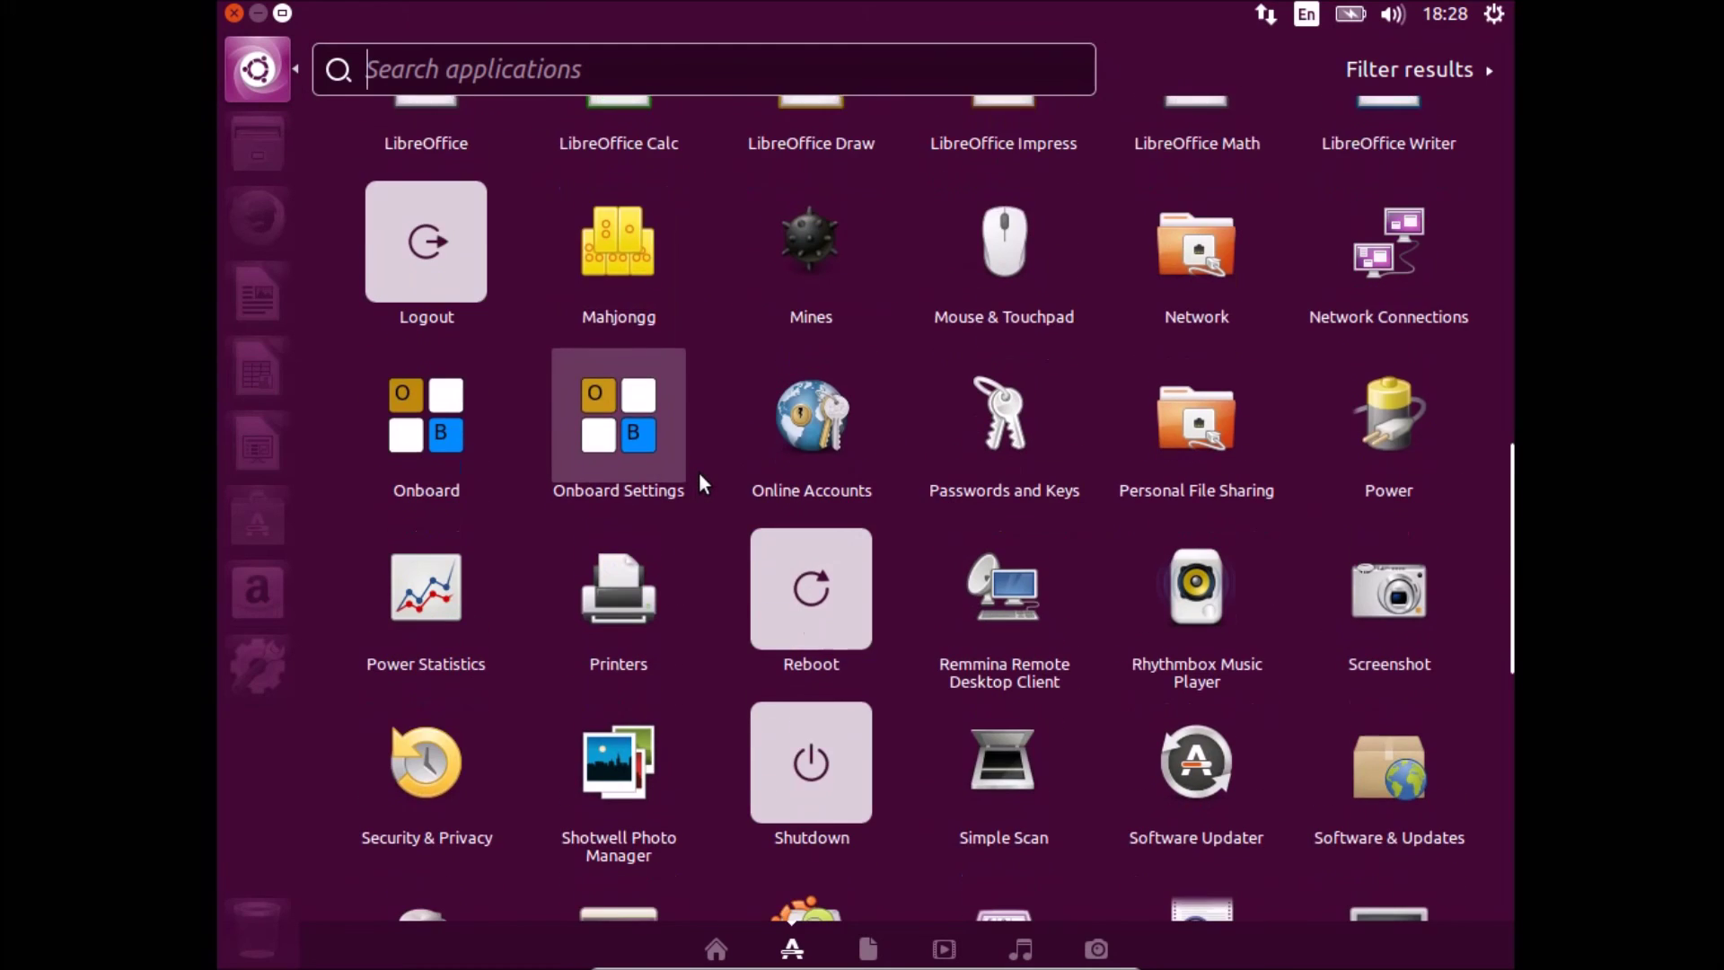
pyautogui.scroll(-7, 1504, 686)
pyautogui.scroll(2, 1501, 628)
pyautogui.scroll(15, 1499, 539)
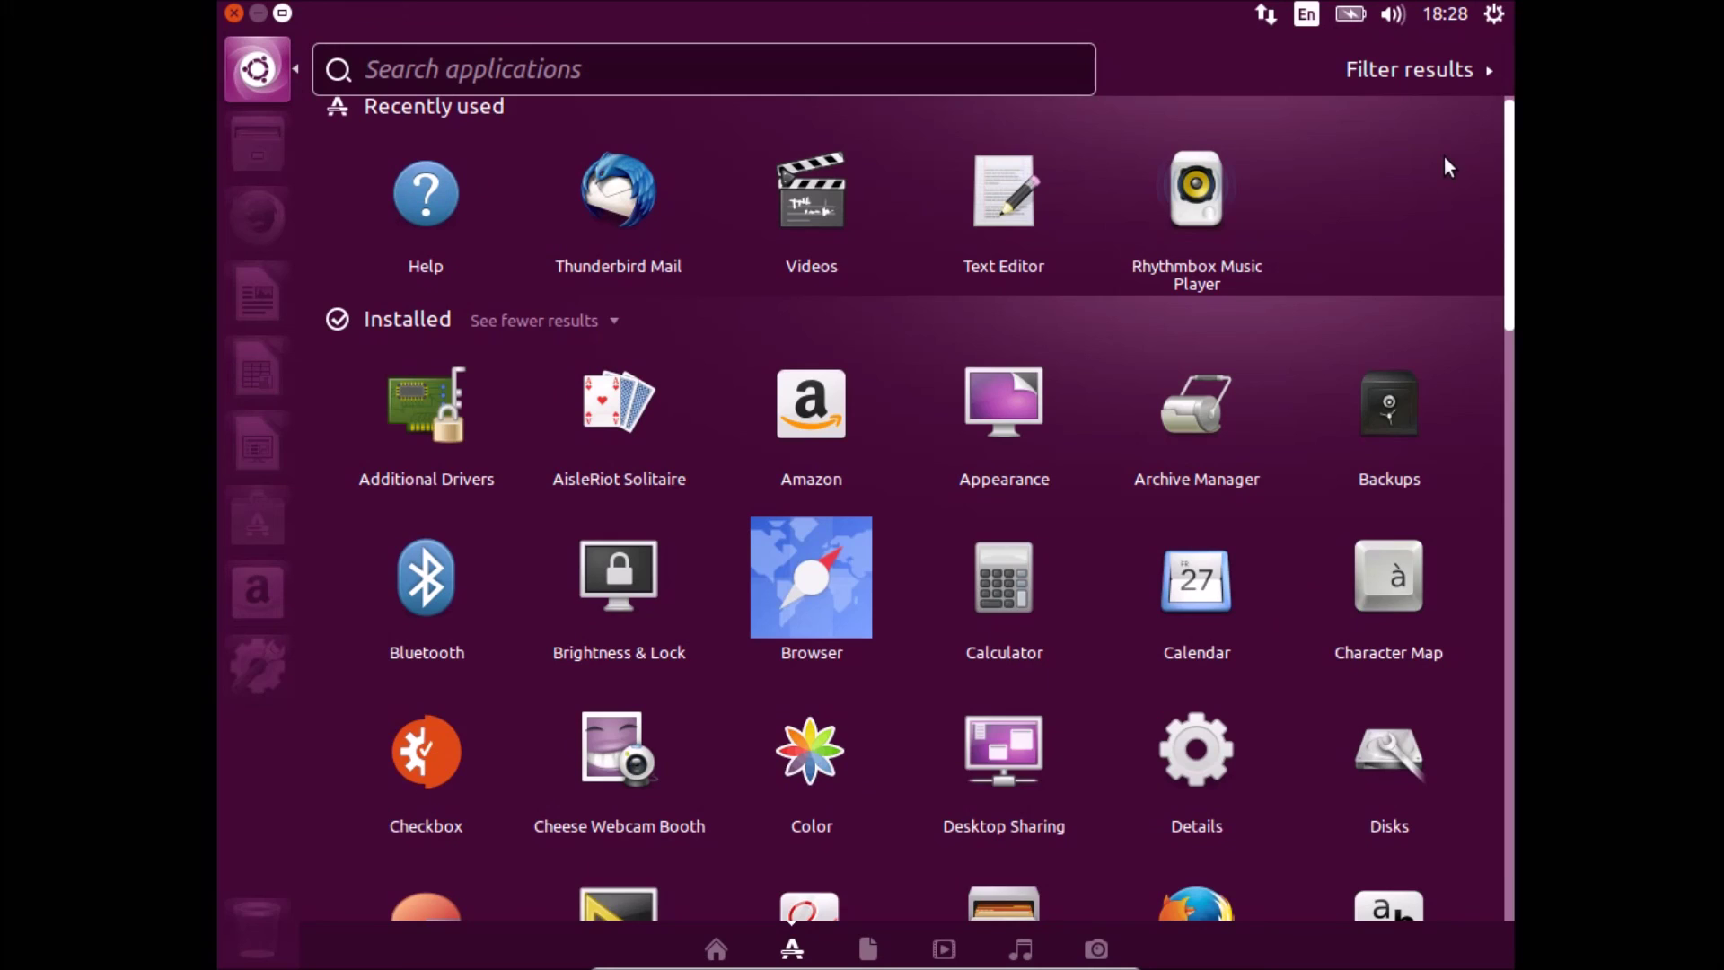
pyautogui.scroll(-1, 1443, 165)
pyautogui.scroll(1, 1444, 165)
pyautogui.scroll(-1, 1444, 166)
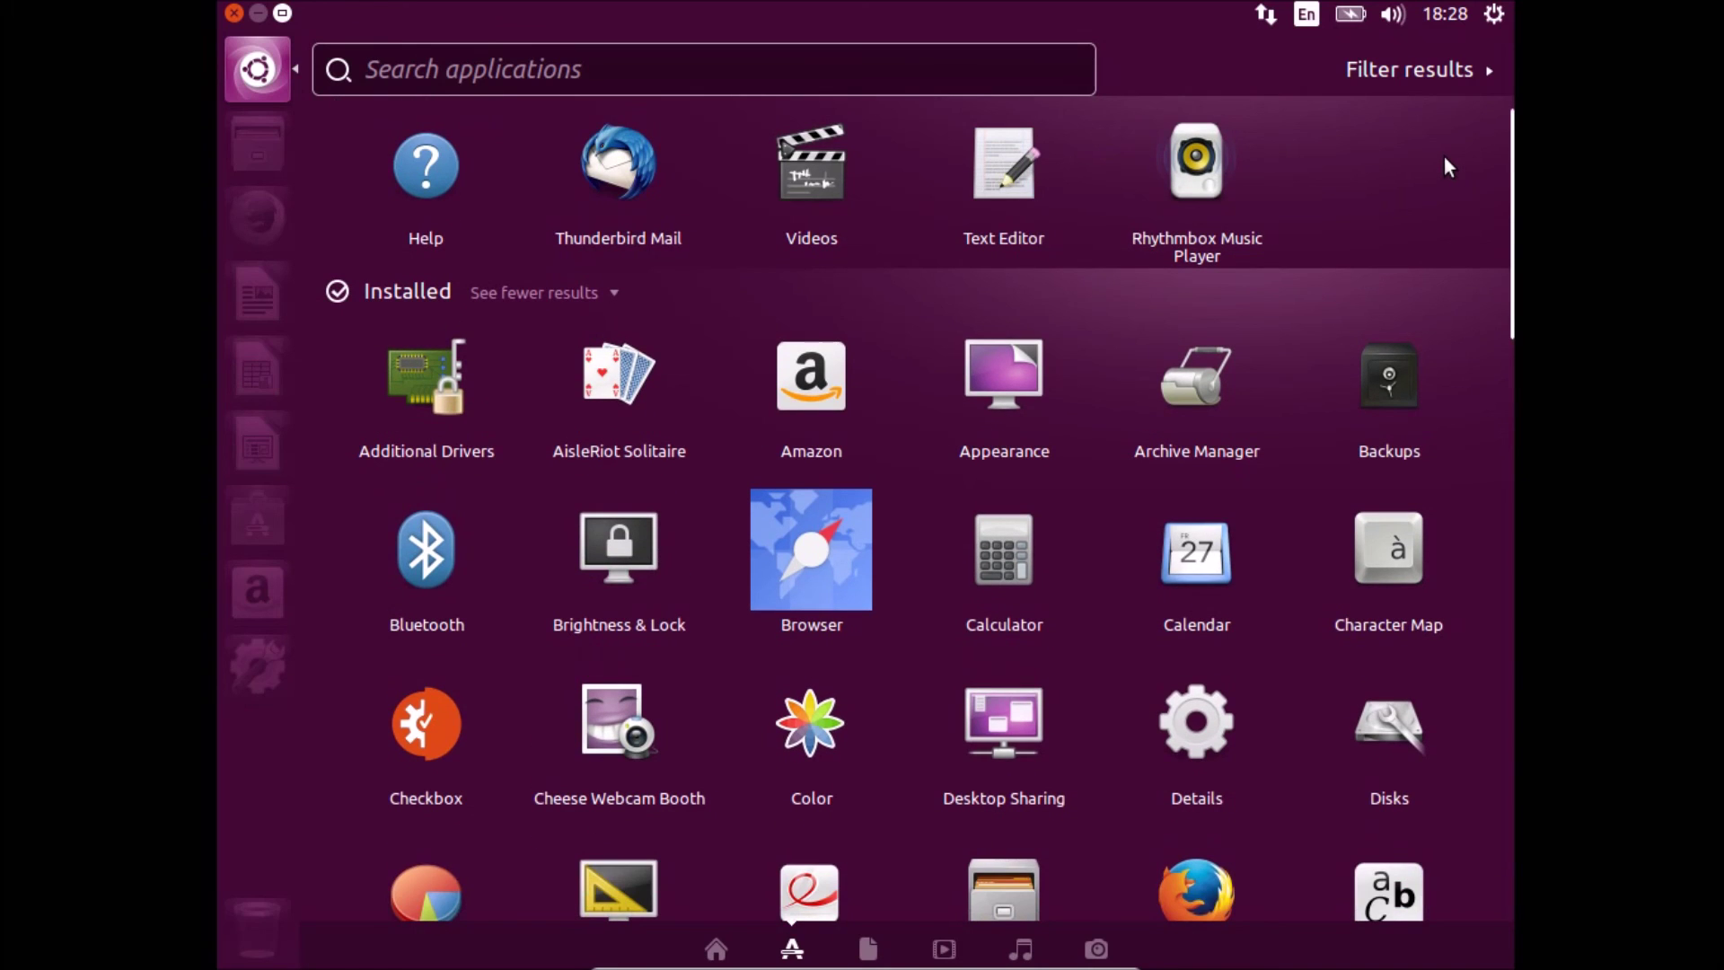
pyautogui.scroll(1, 1445, 164)
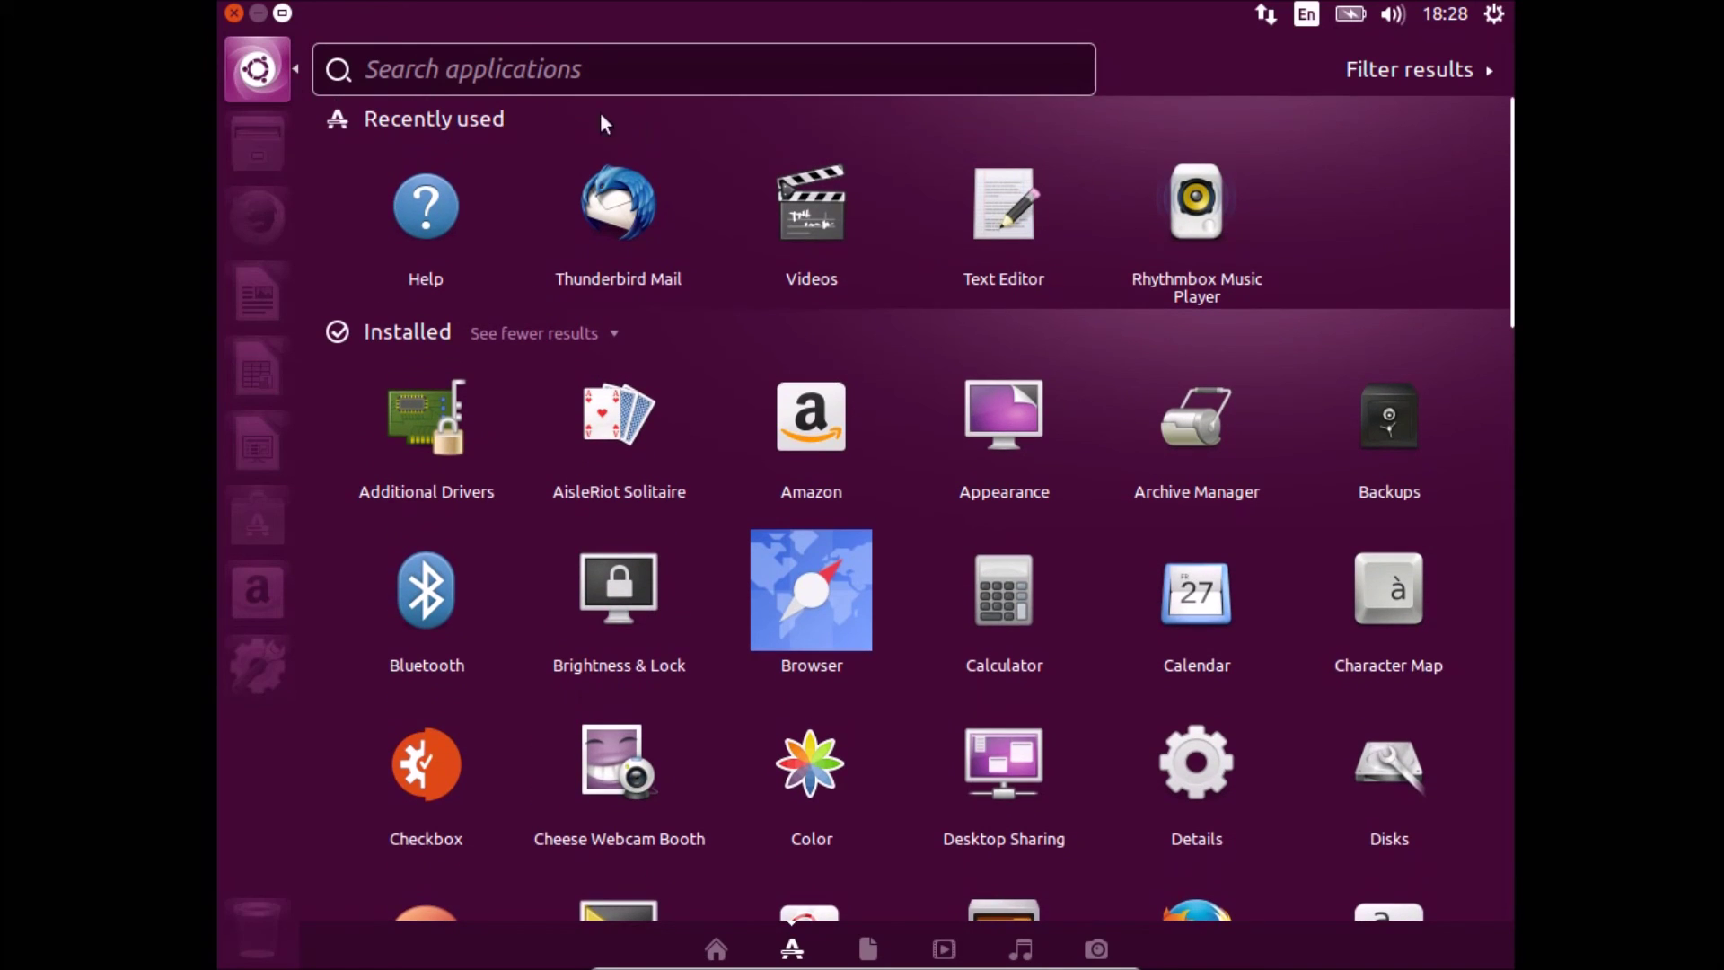
pyautogui.click(236, 77)
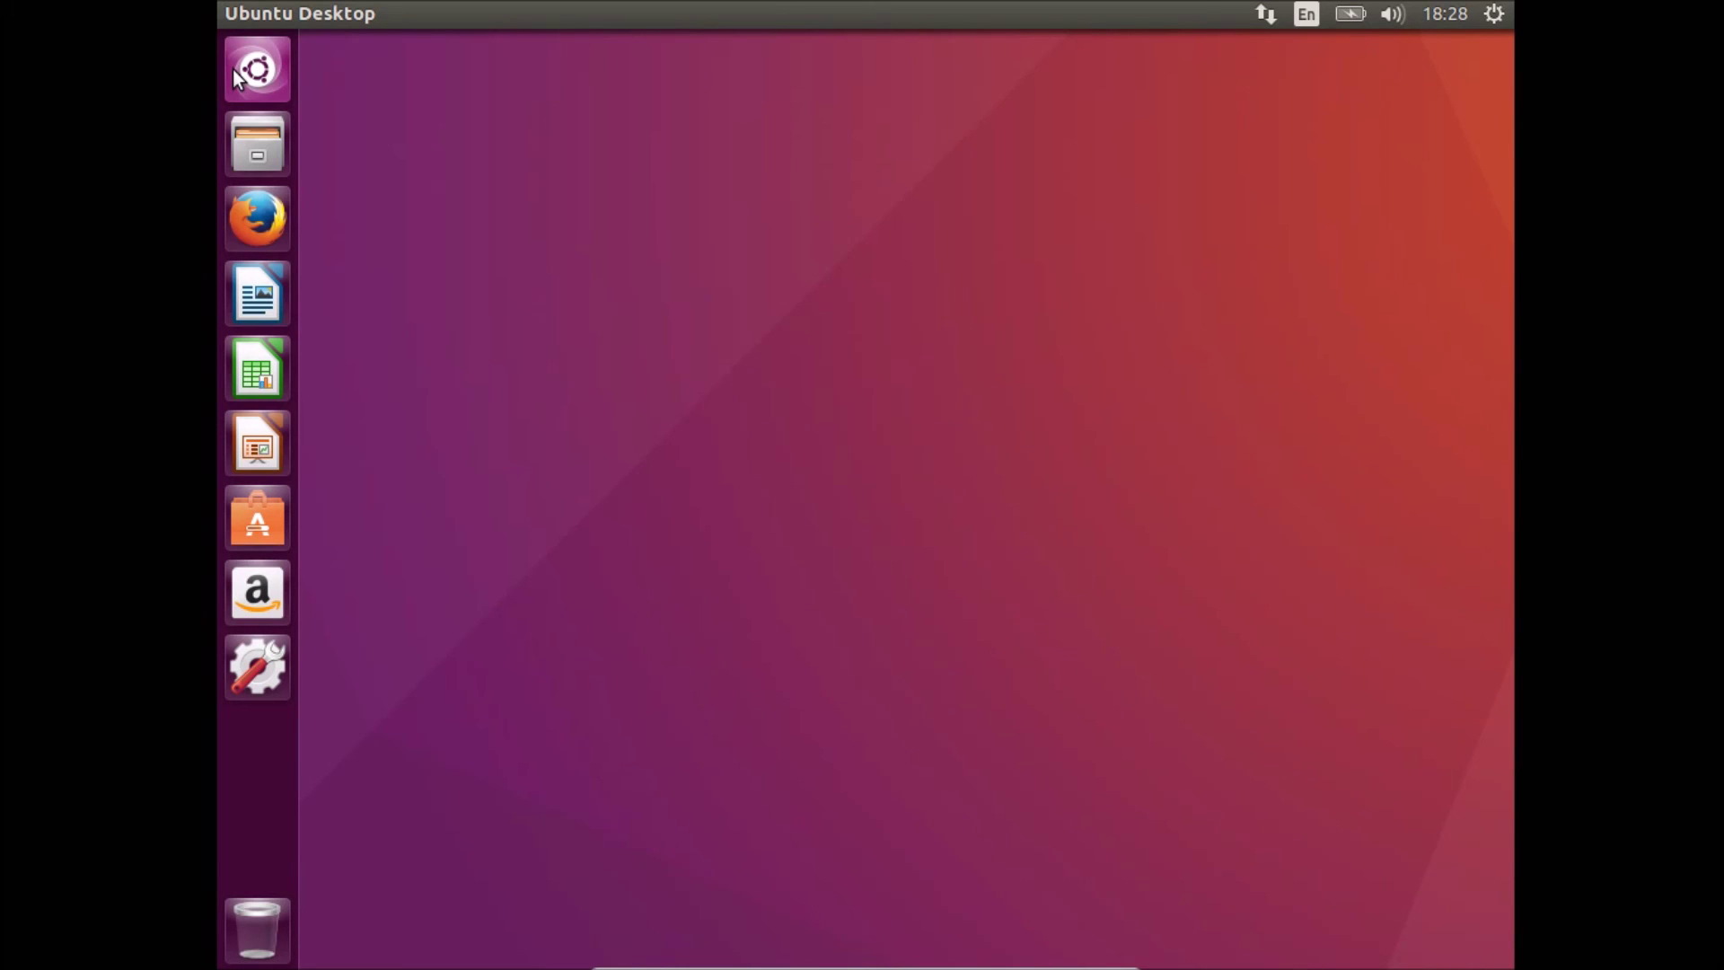